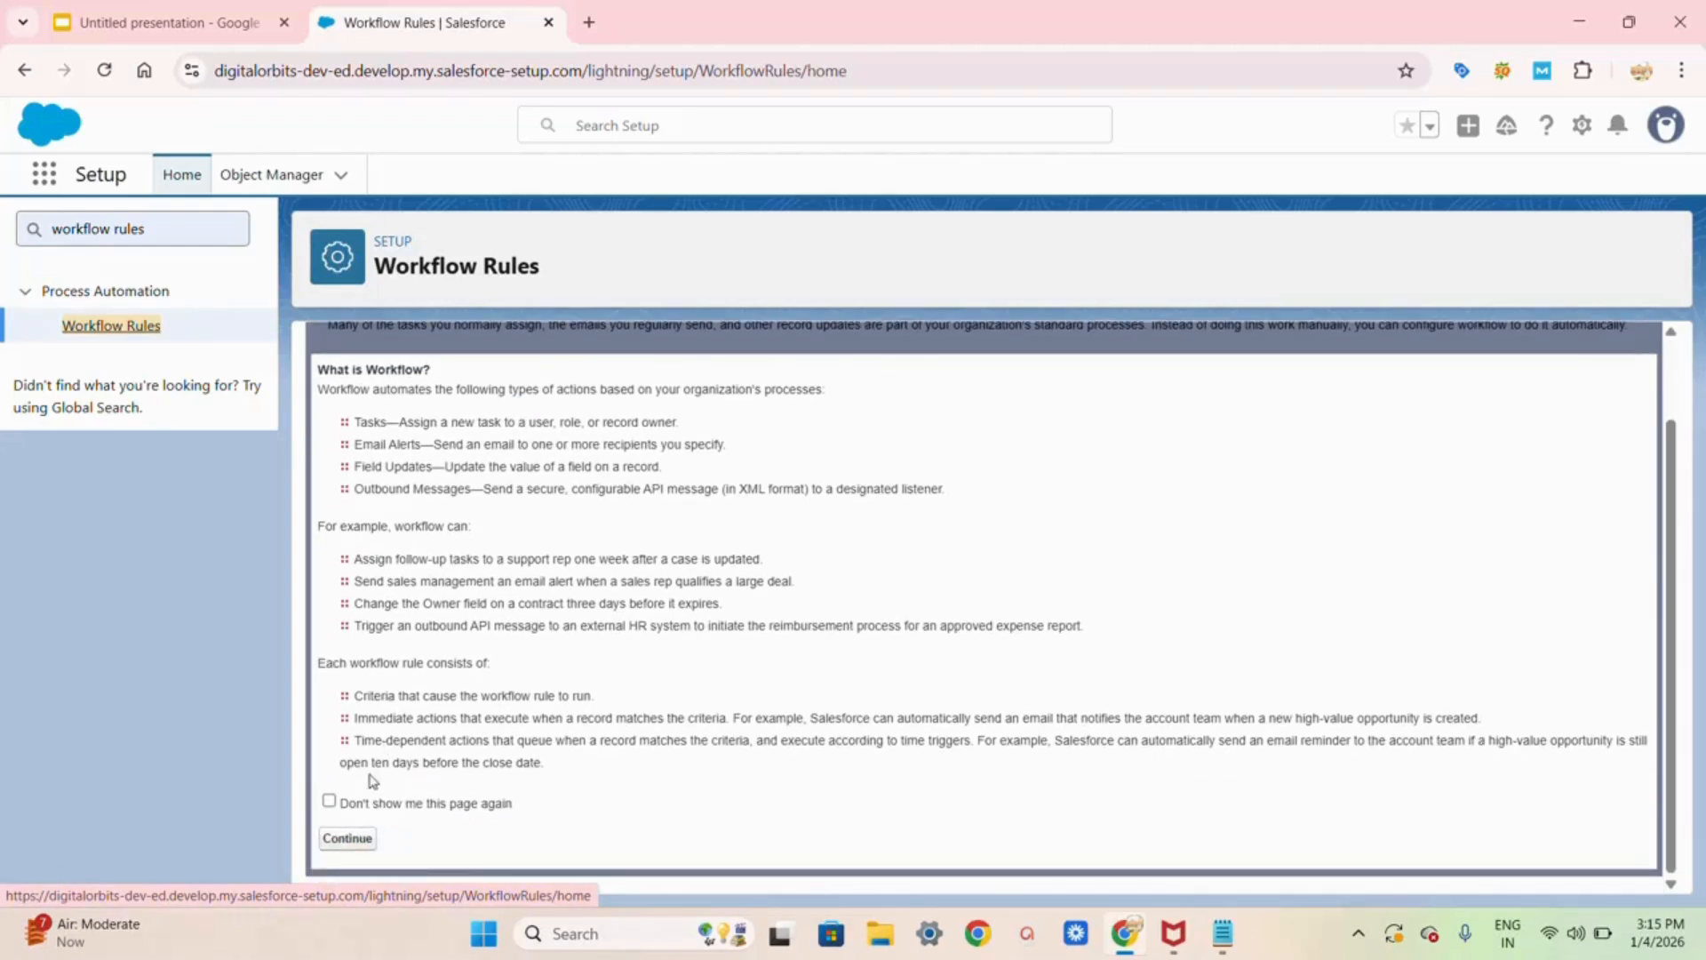
Step: Permanently skip the workflow intro and start a new workflow rule on the Student object
left_click(329, 801)
left_click(337, 838)
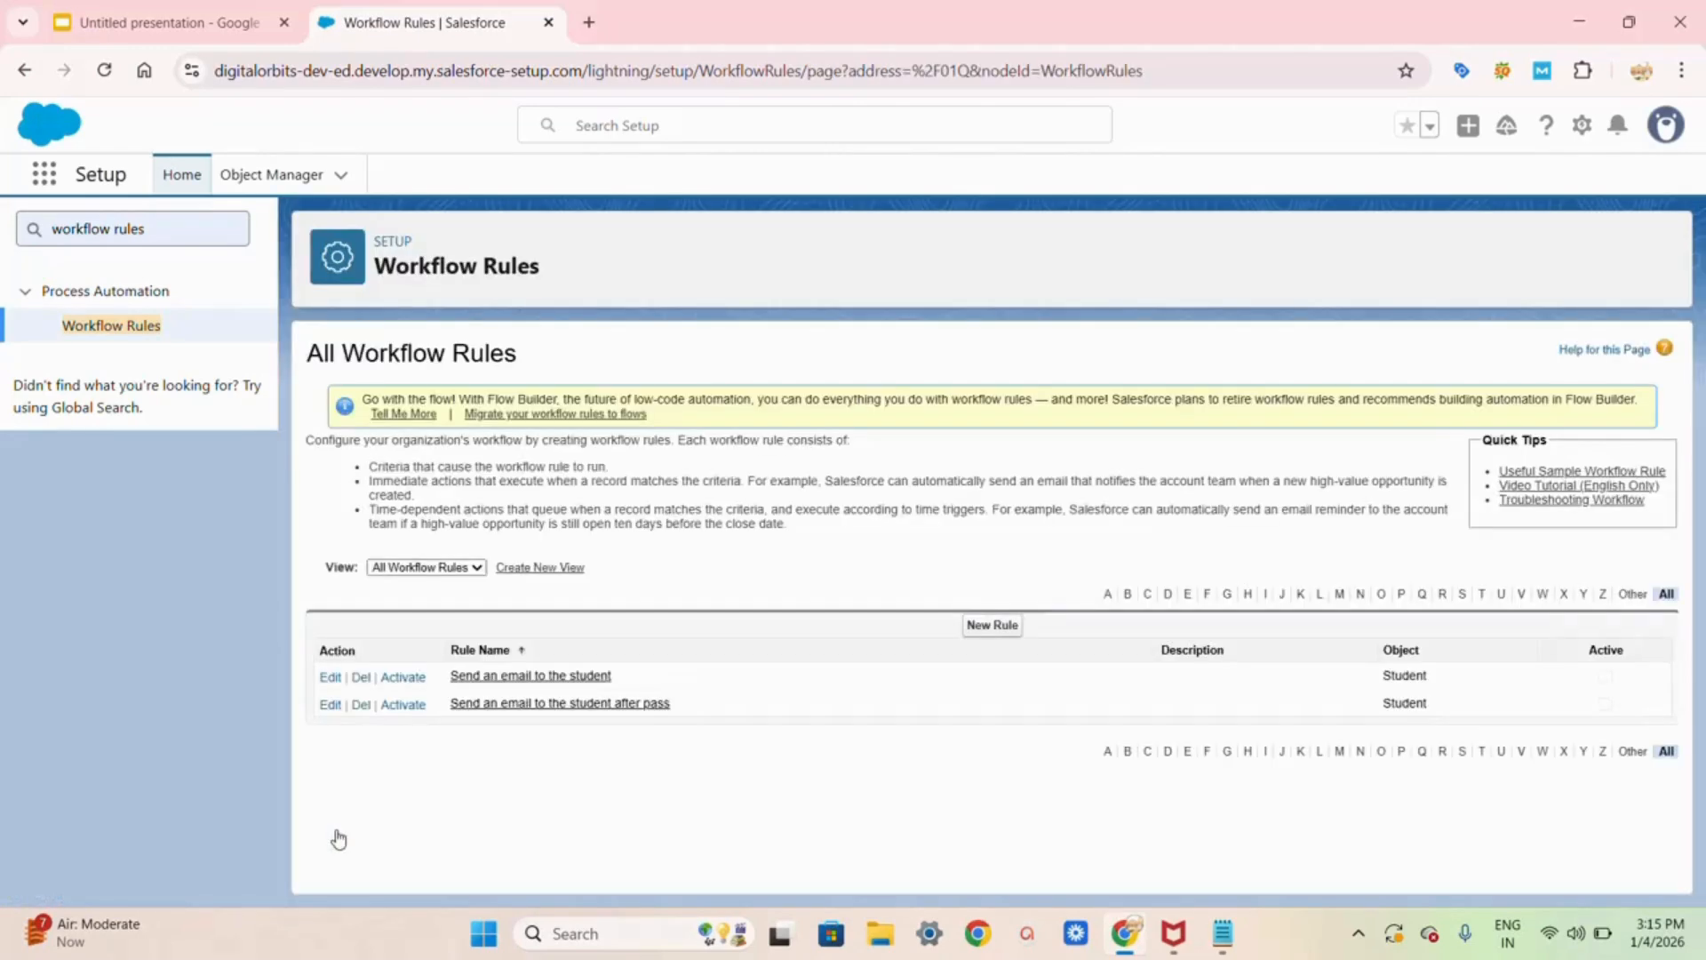
left_click(984, 633)
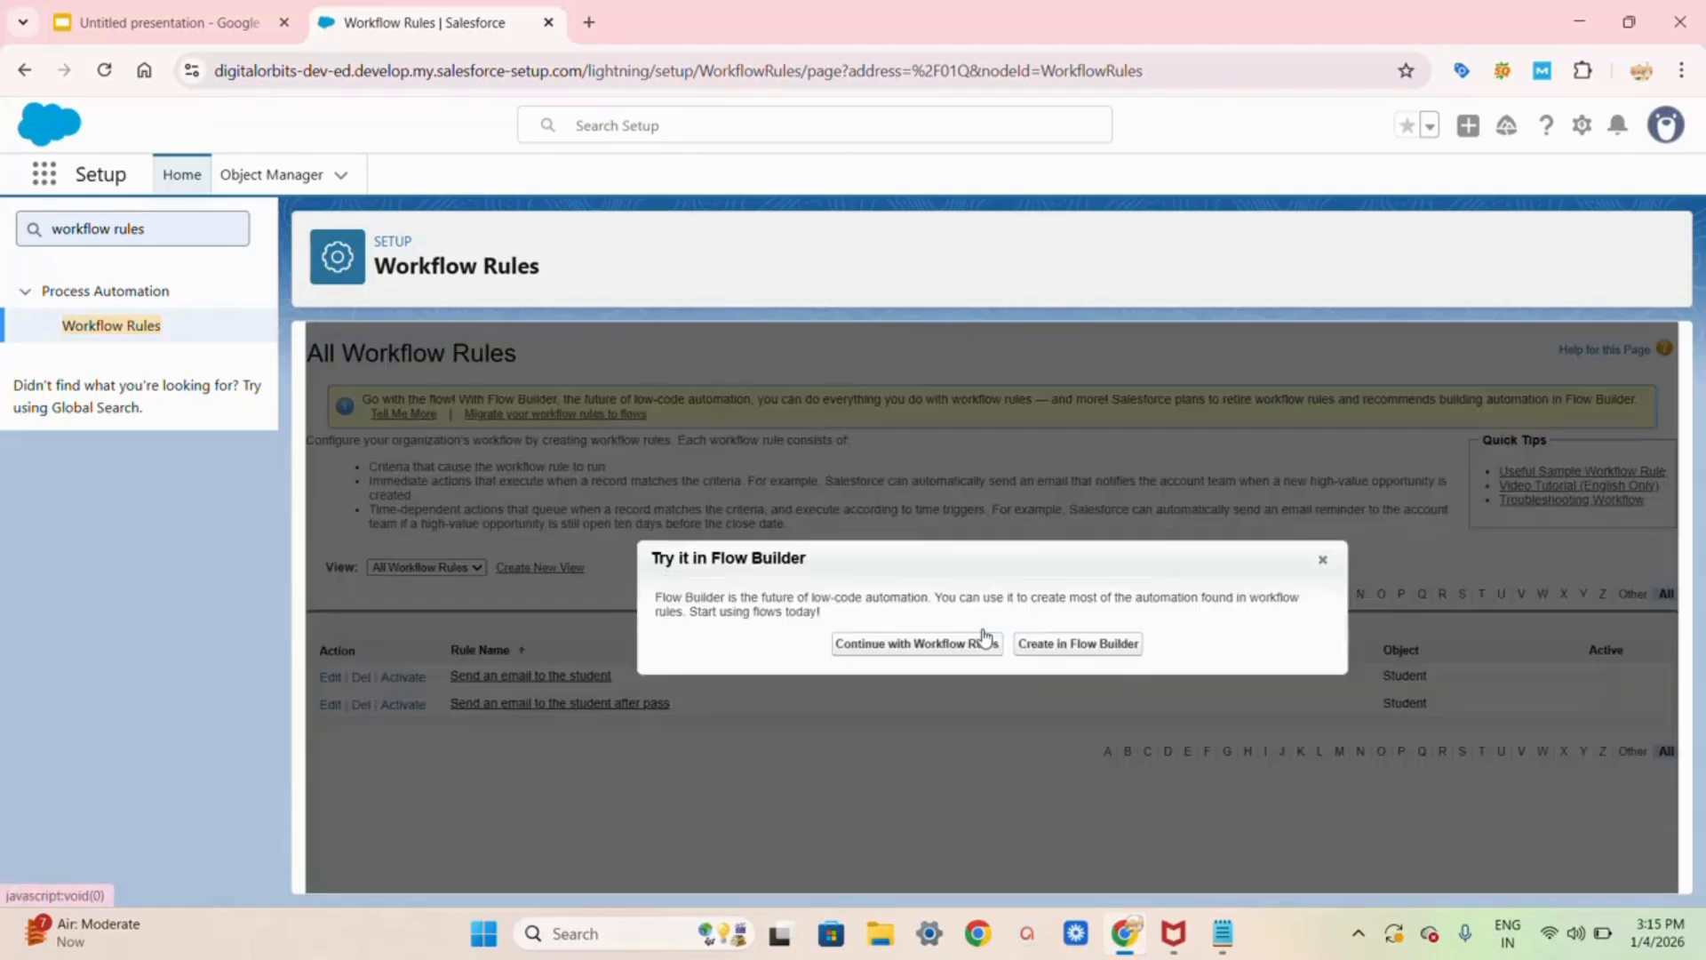
left_click(917, 643)
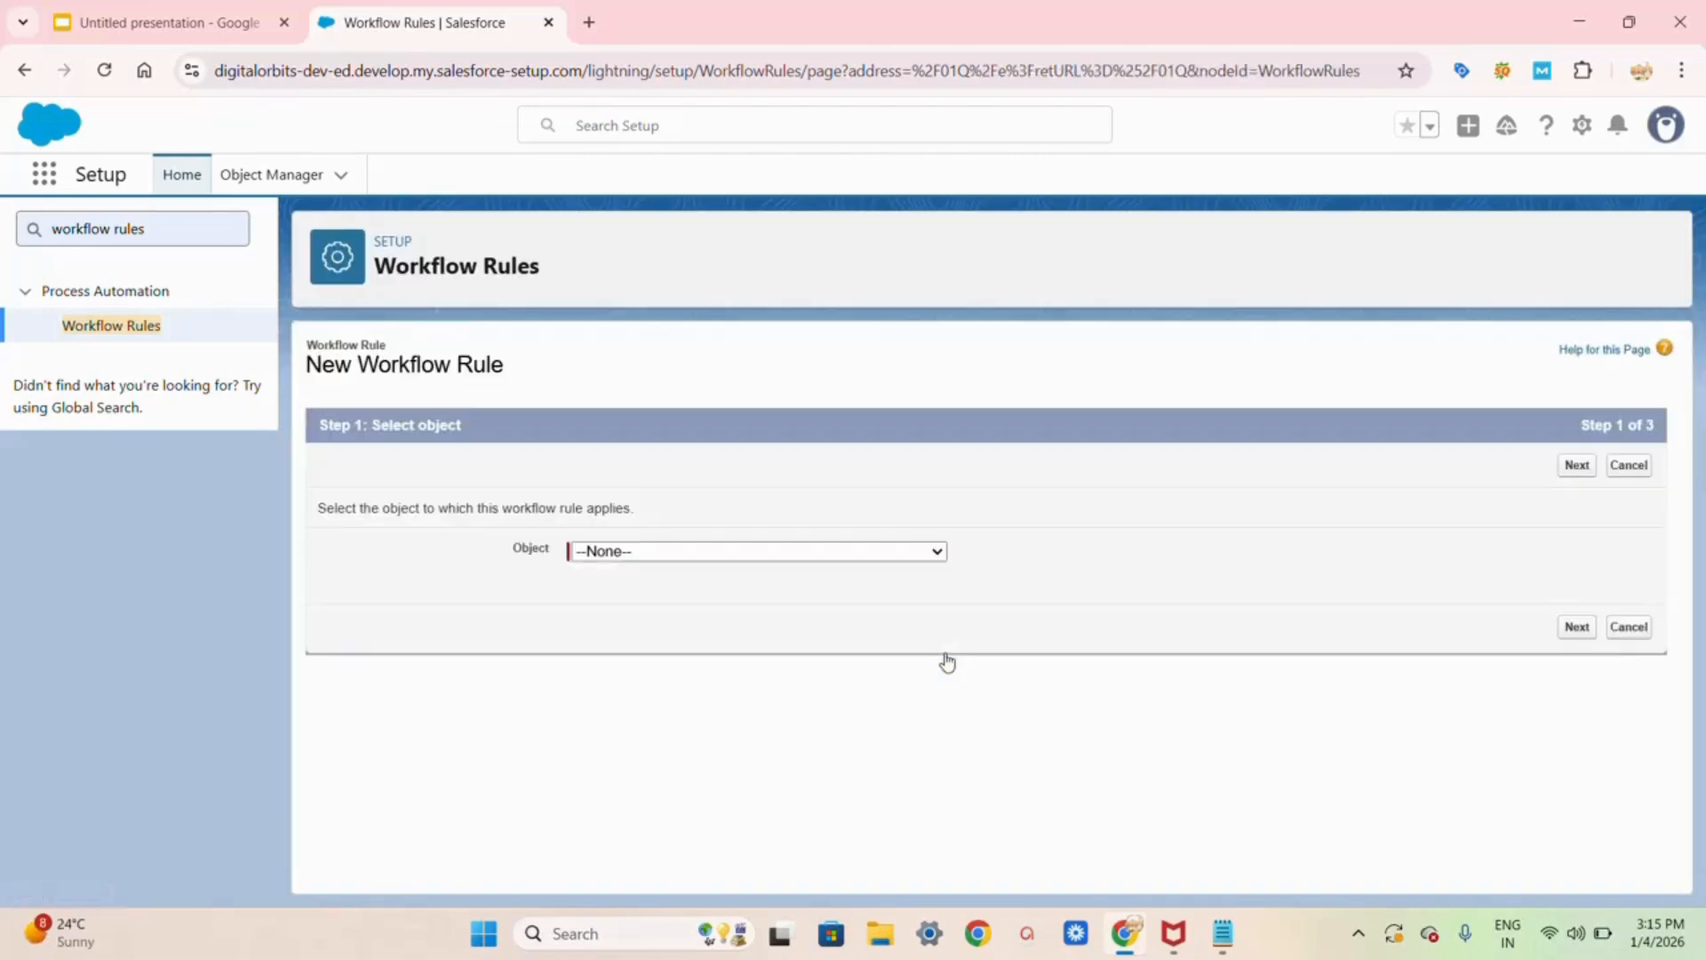
left_click(828, 552)
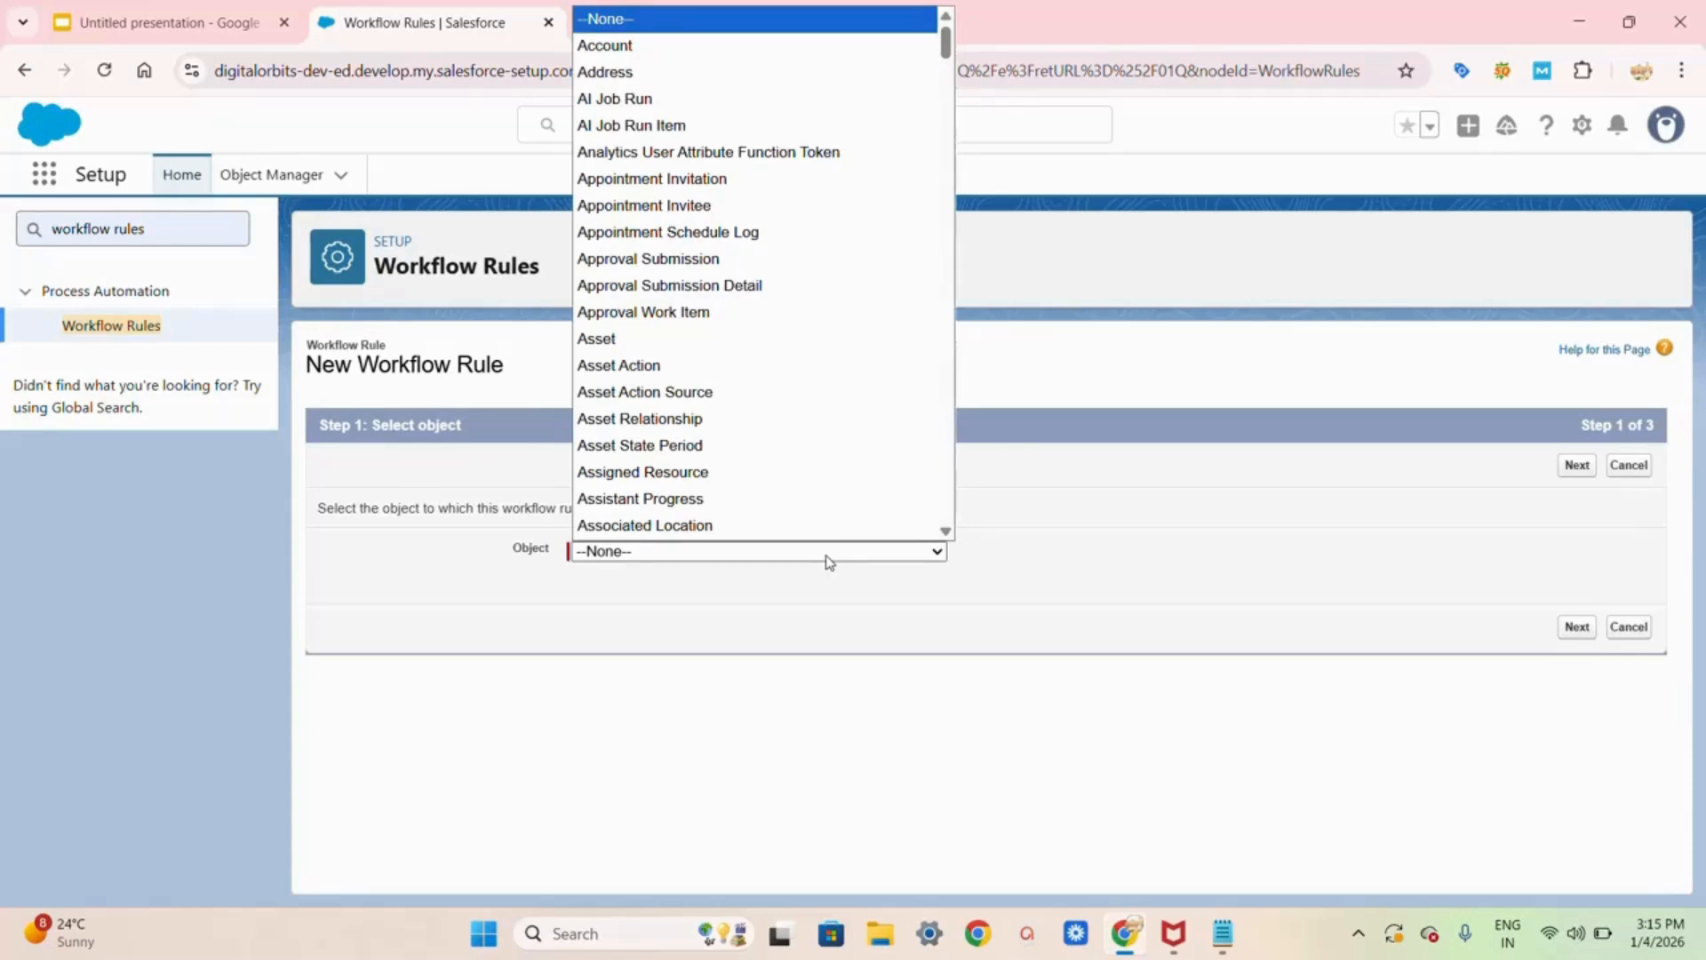
type("stu")
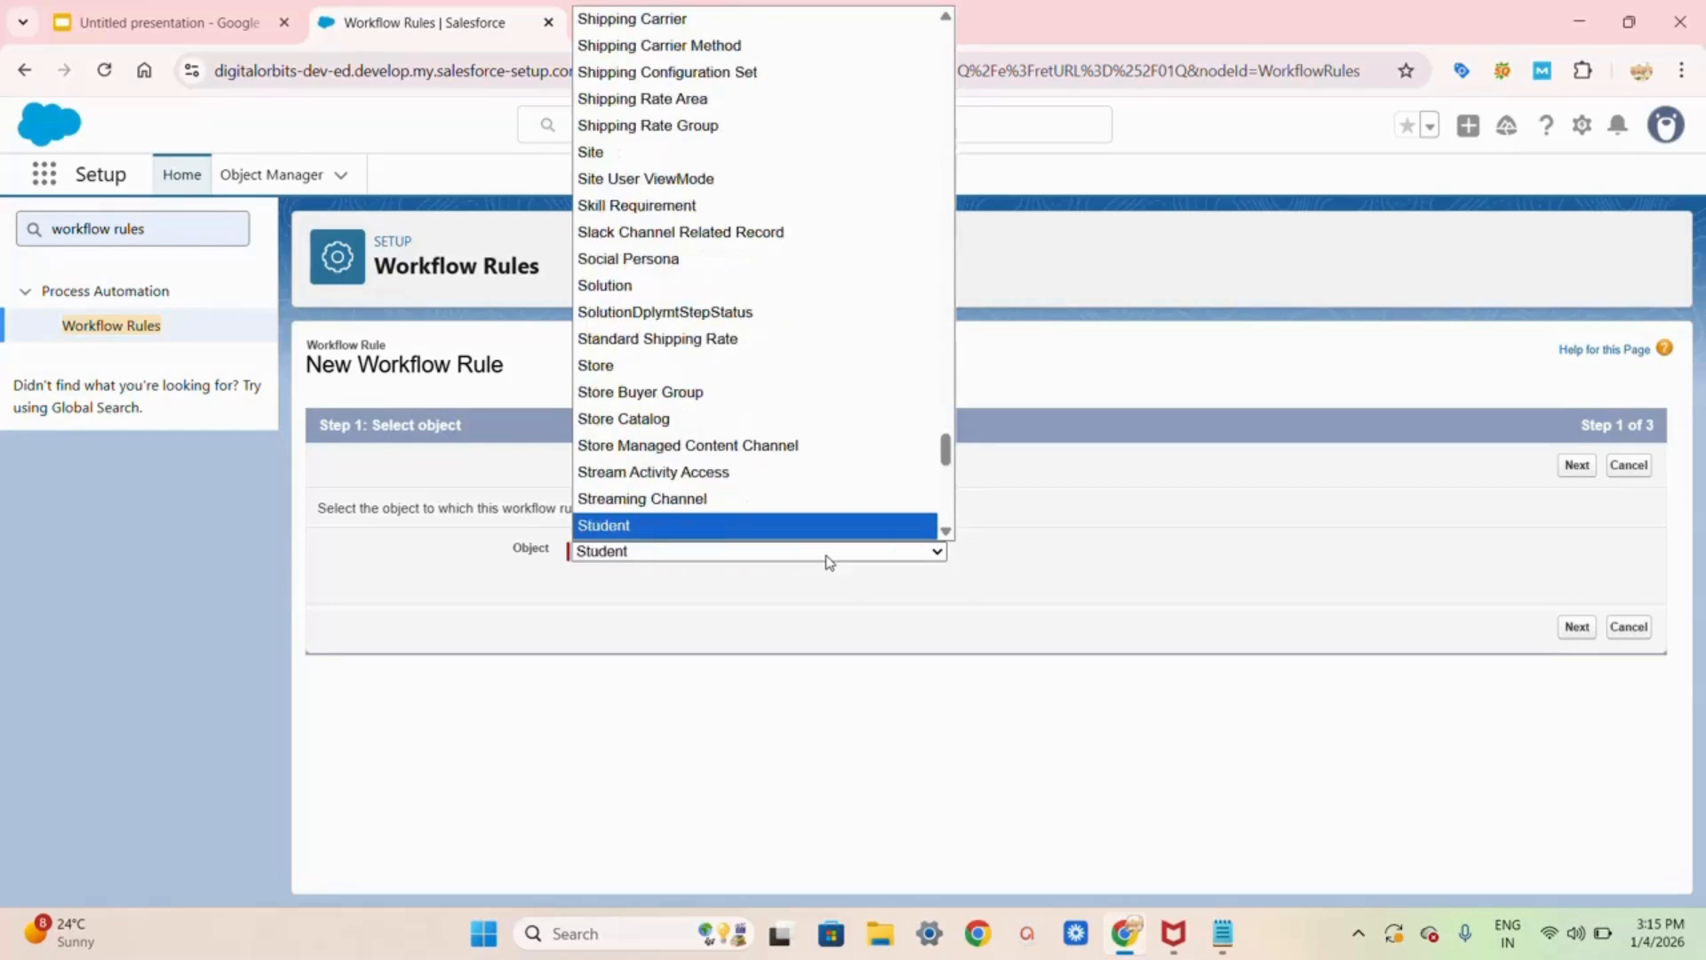
scroll(797, 533, "down", 1)
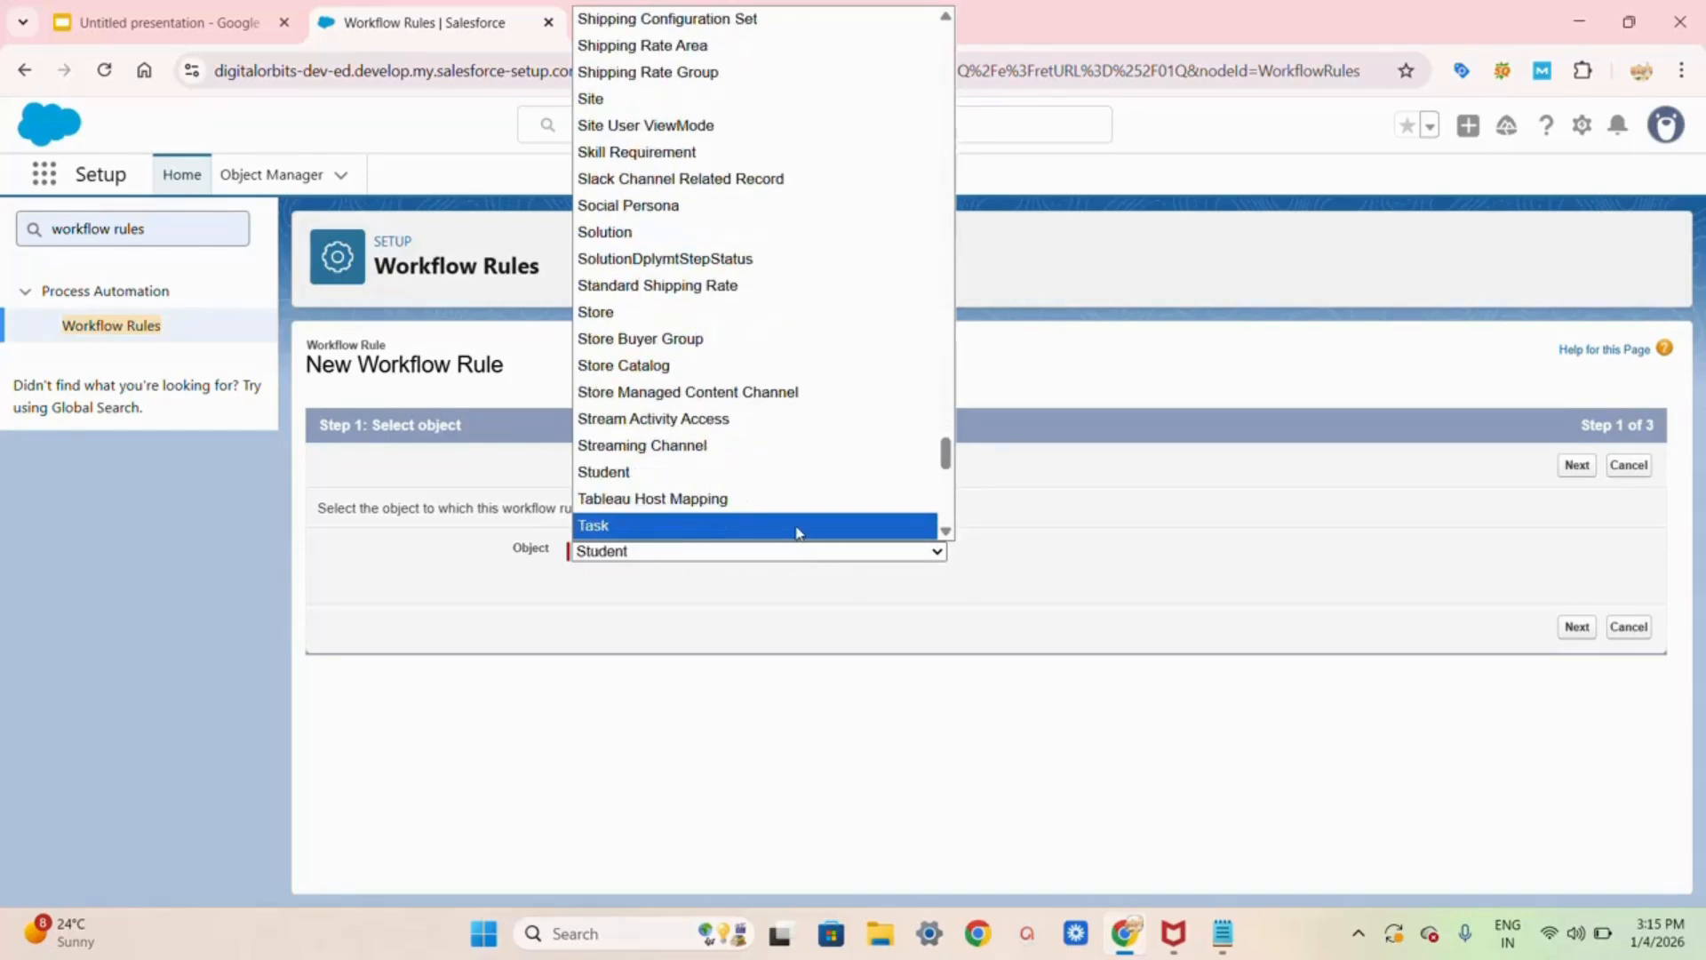
left_click(744, 474)
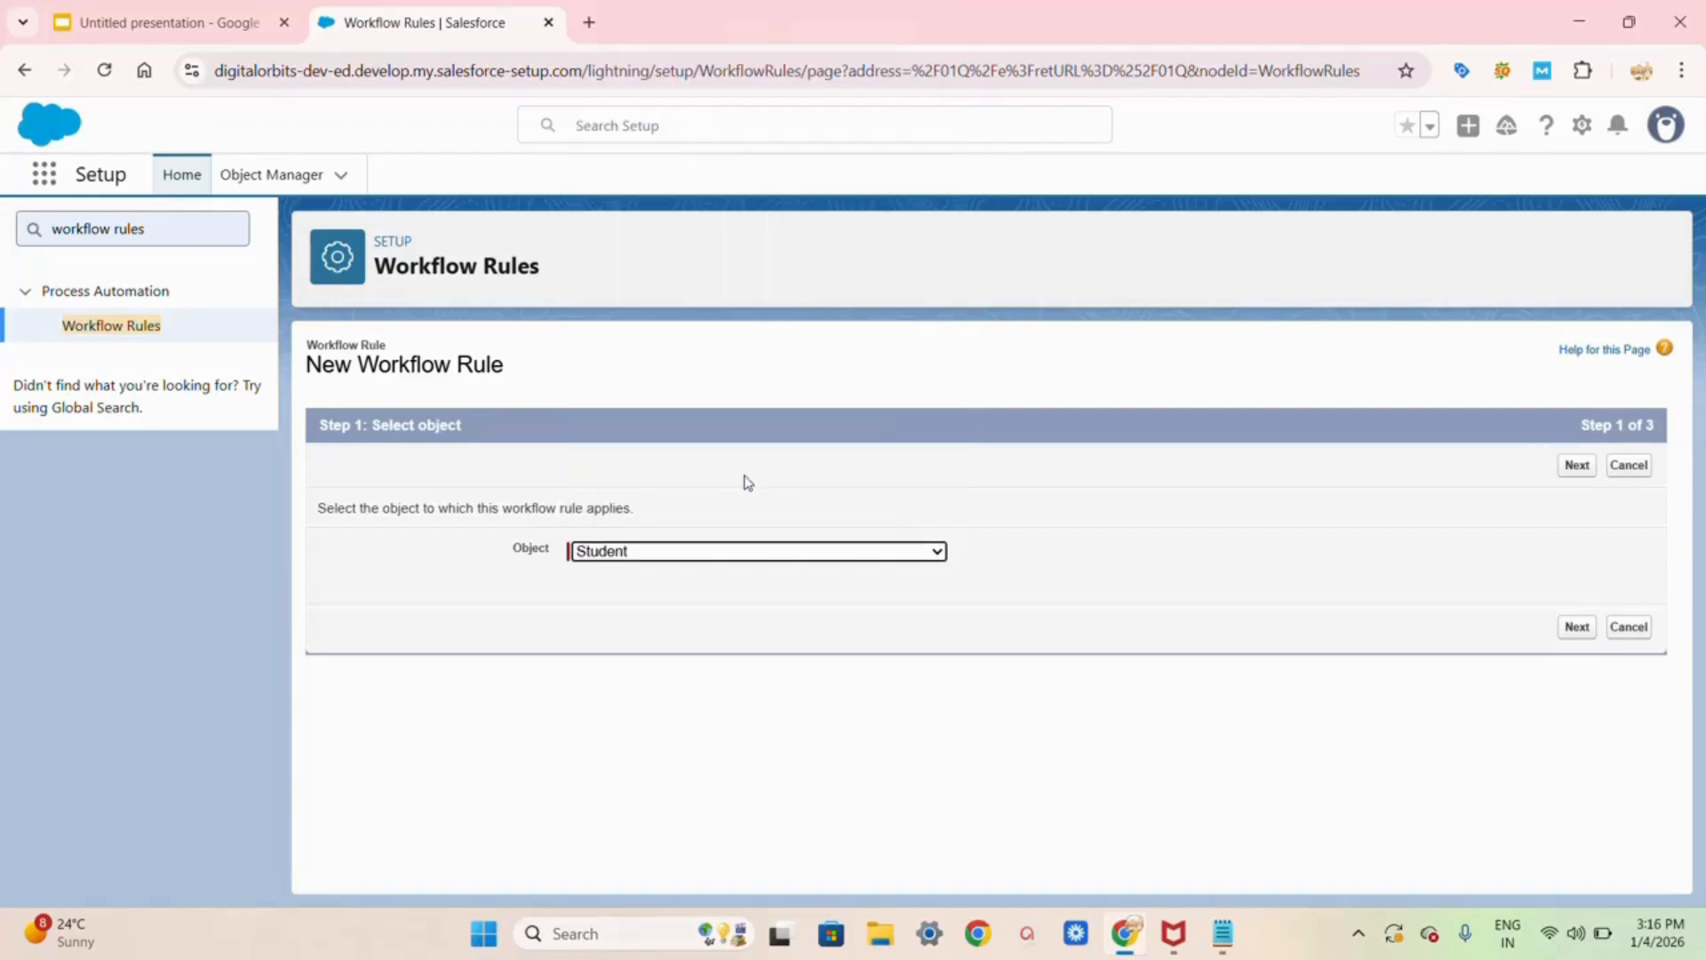
Step: Name the rule 'Sending an personalized email' and evaluate it only when a record is created
left_click(1576, 627)
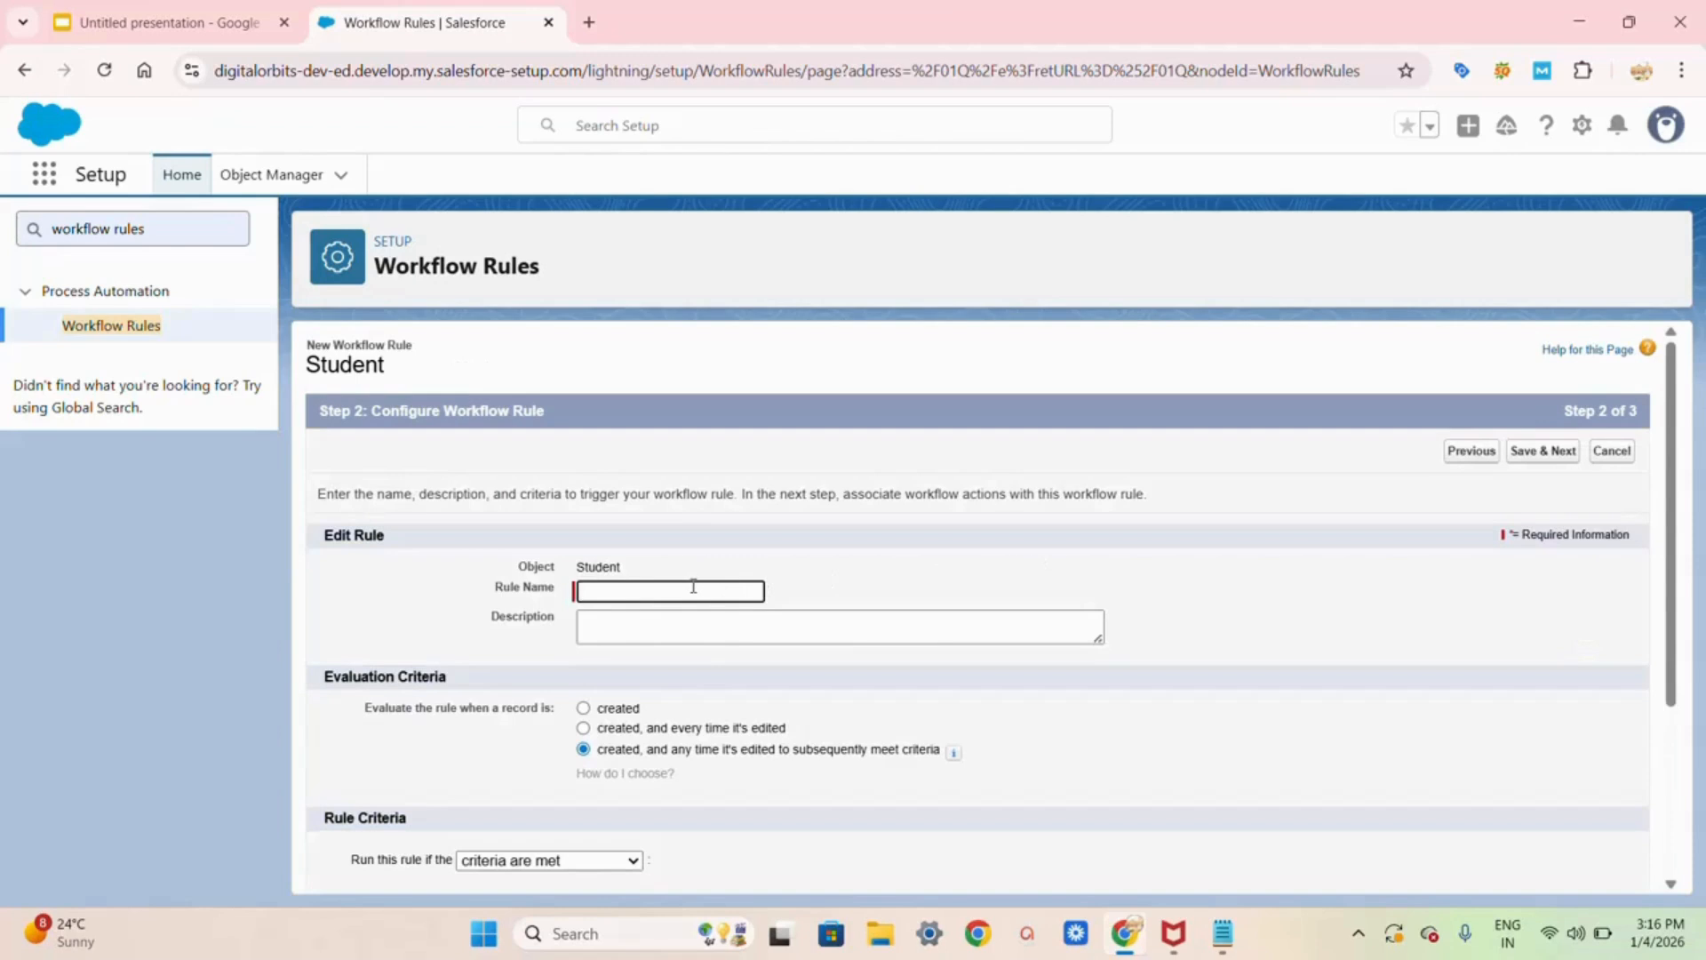
type("S")
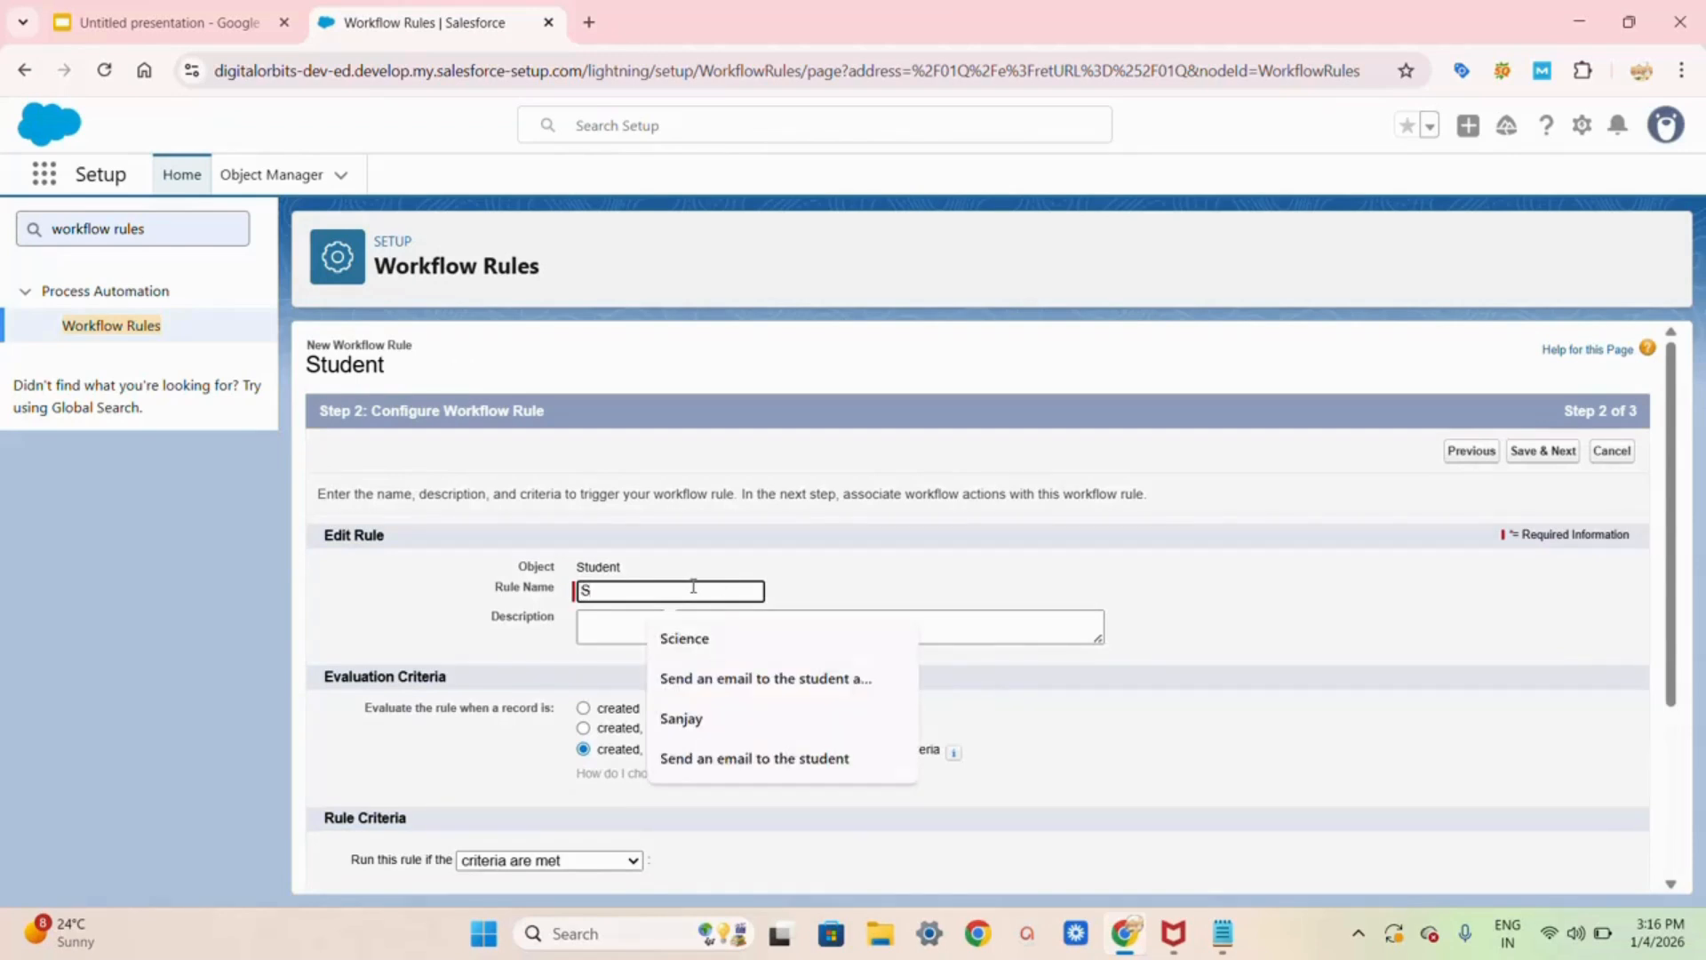
type("ending ")
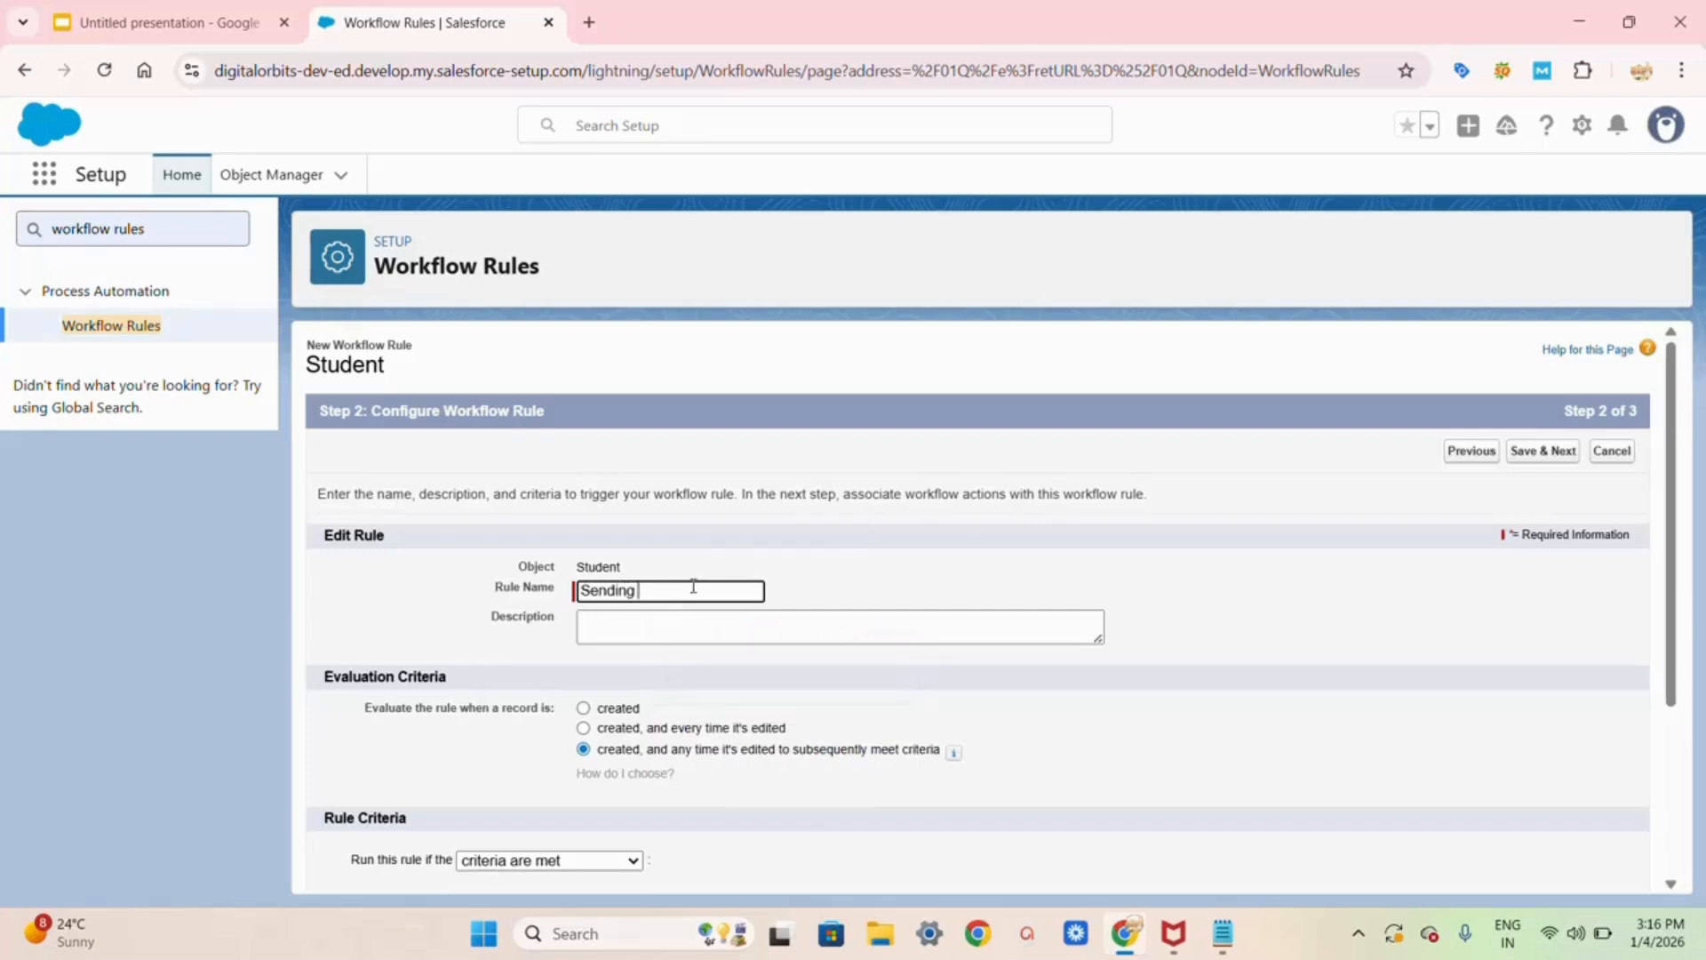
type("an personalized email")
left_click(603, 632)
scroll(604, 632, "down", 2)
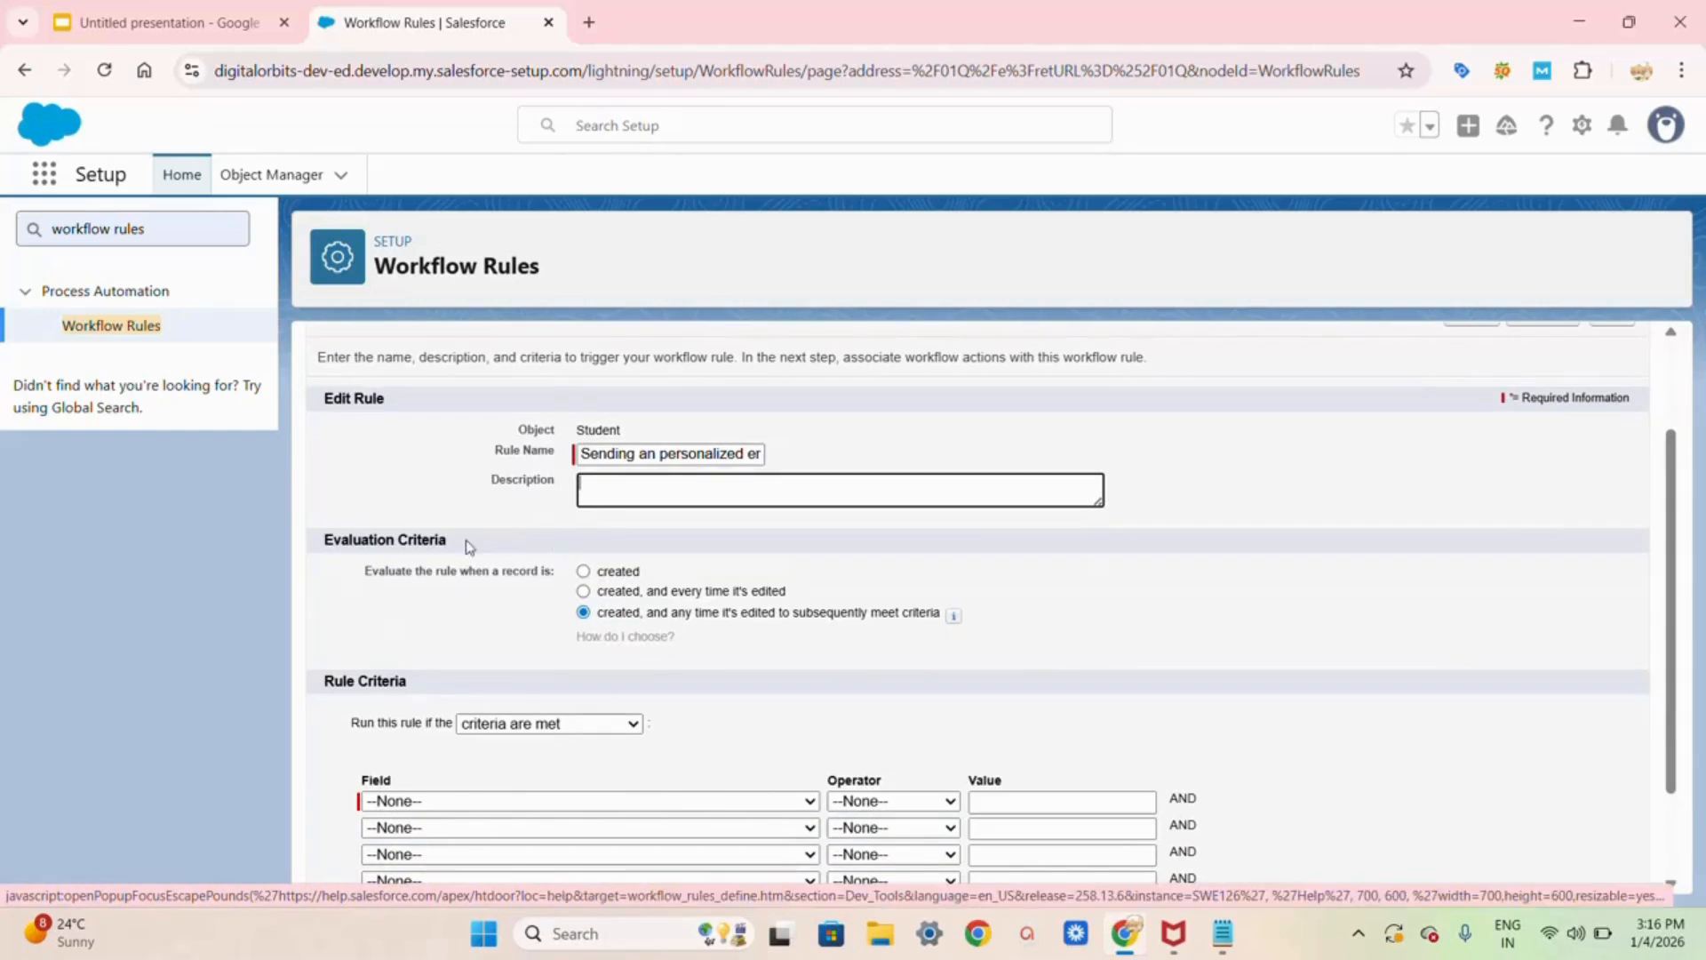
left_click(584, 572)
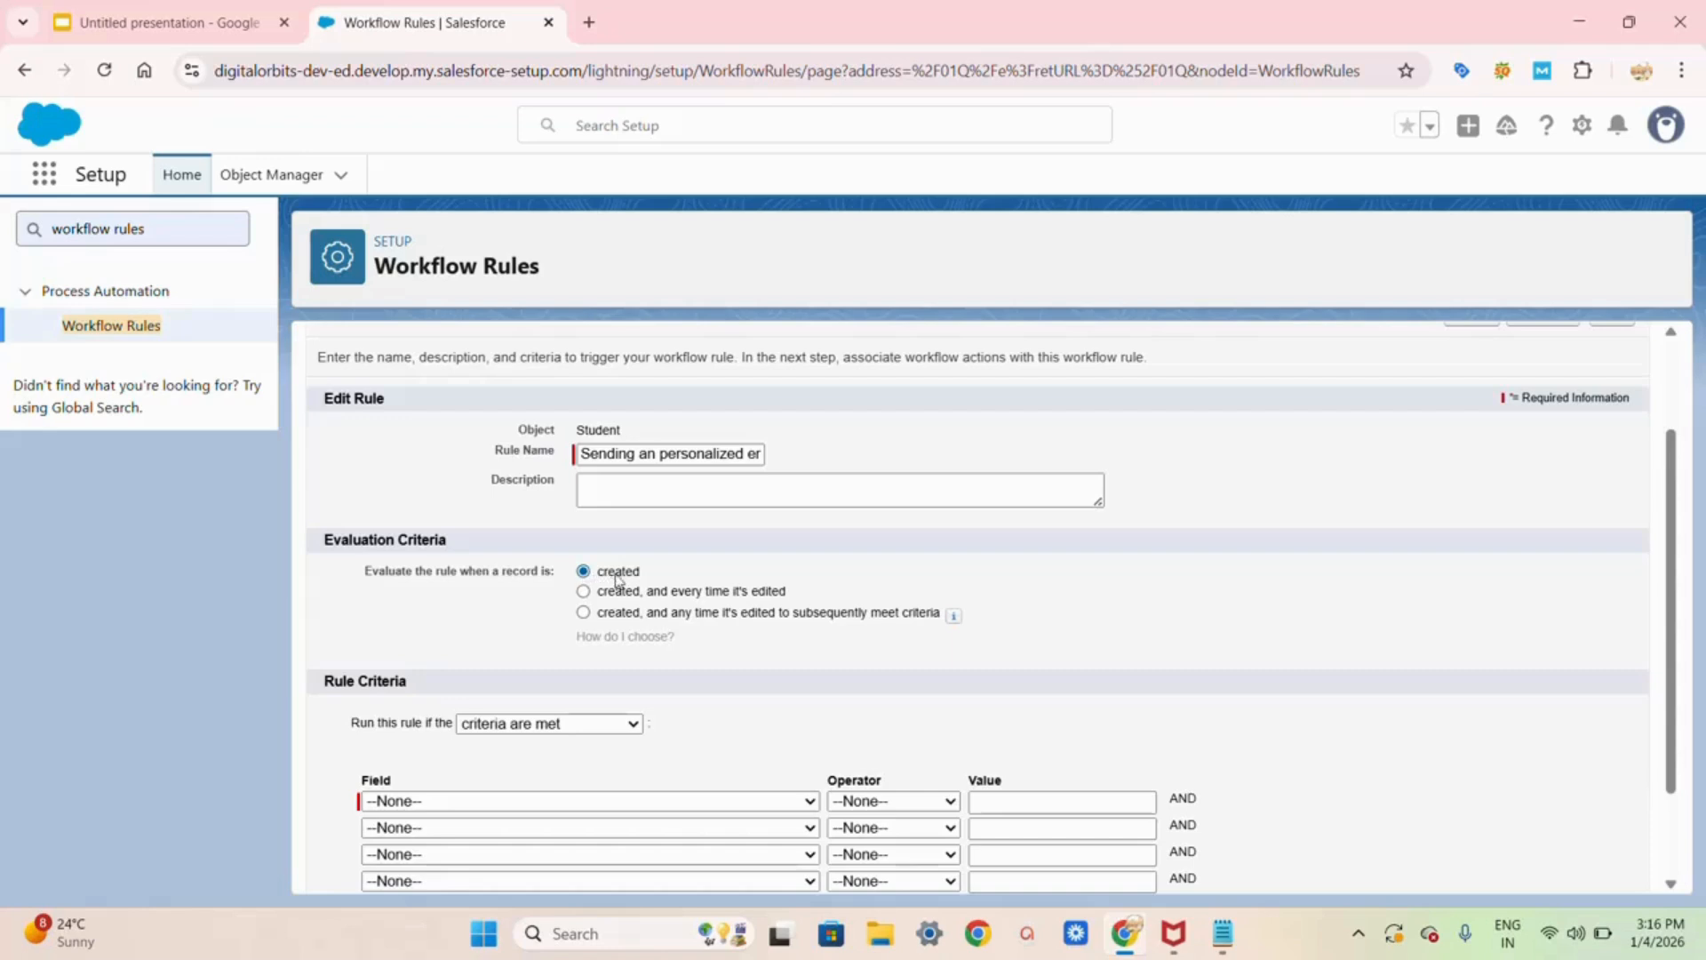
left_click(598, 721)
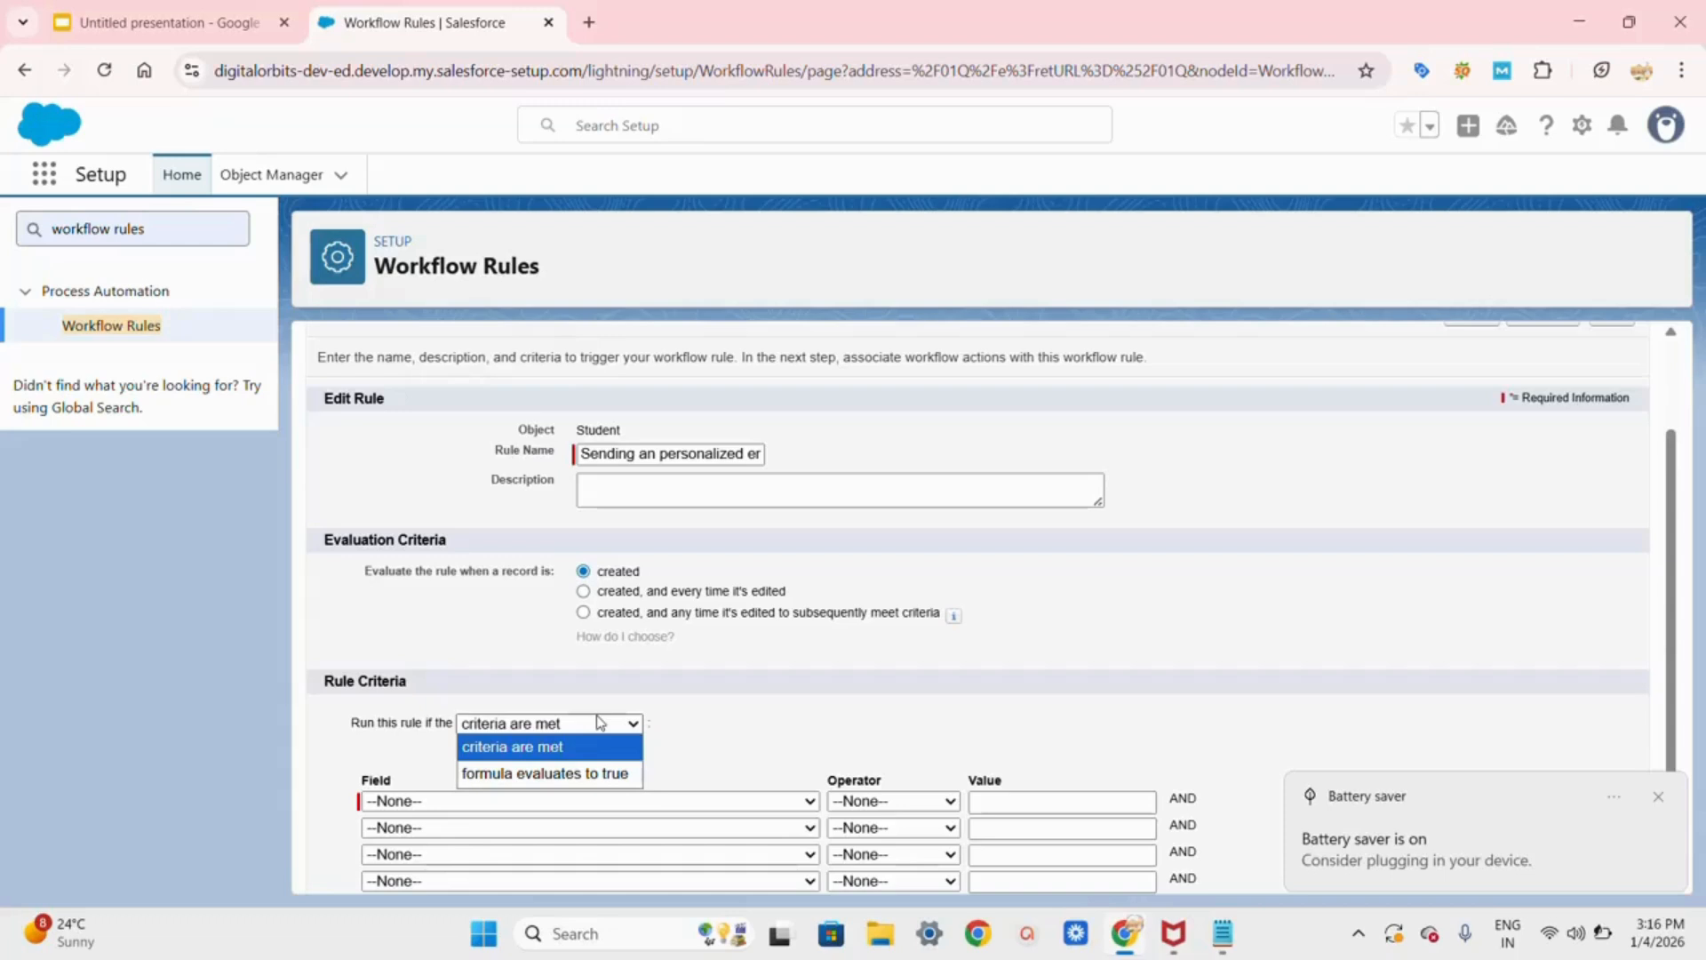
Step: Set the rule criteria to Student: Marks greater than 35 and save
left_click(521, 803)
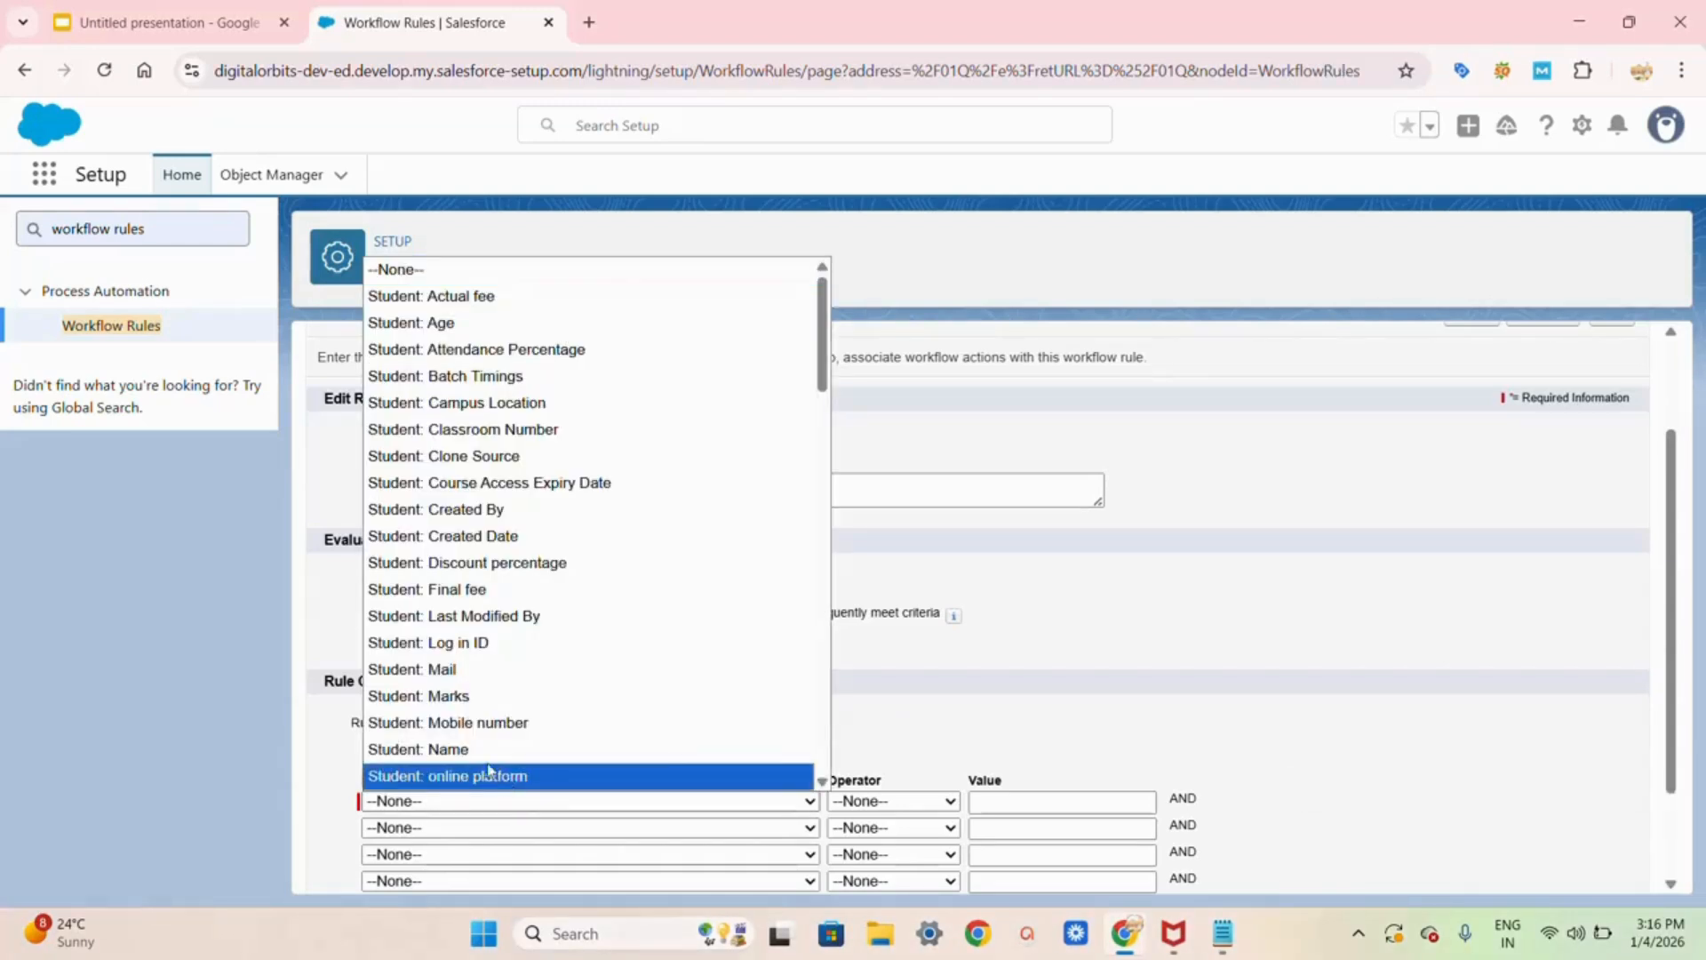
left_click(454, 696)
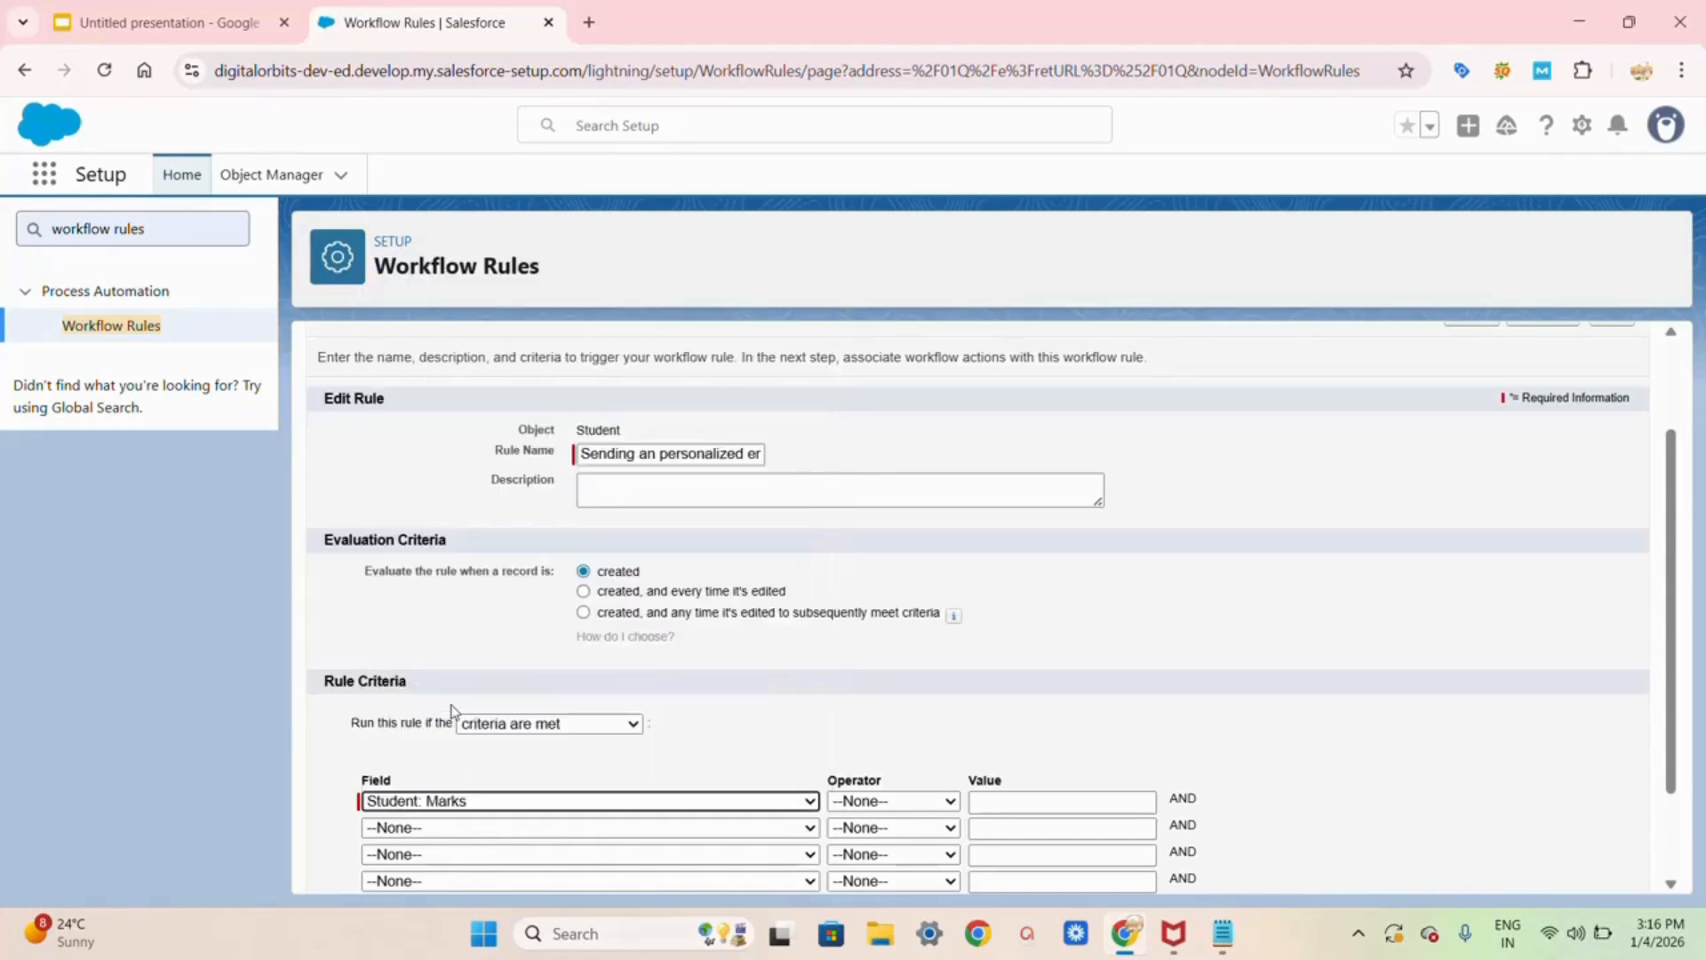
left_click(874, 802)
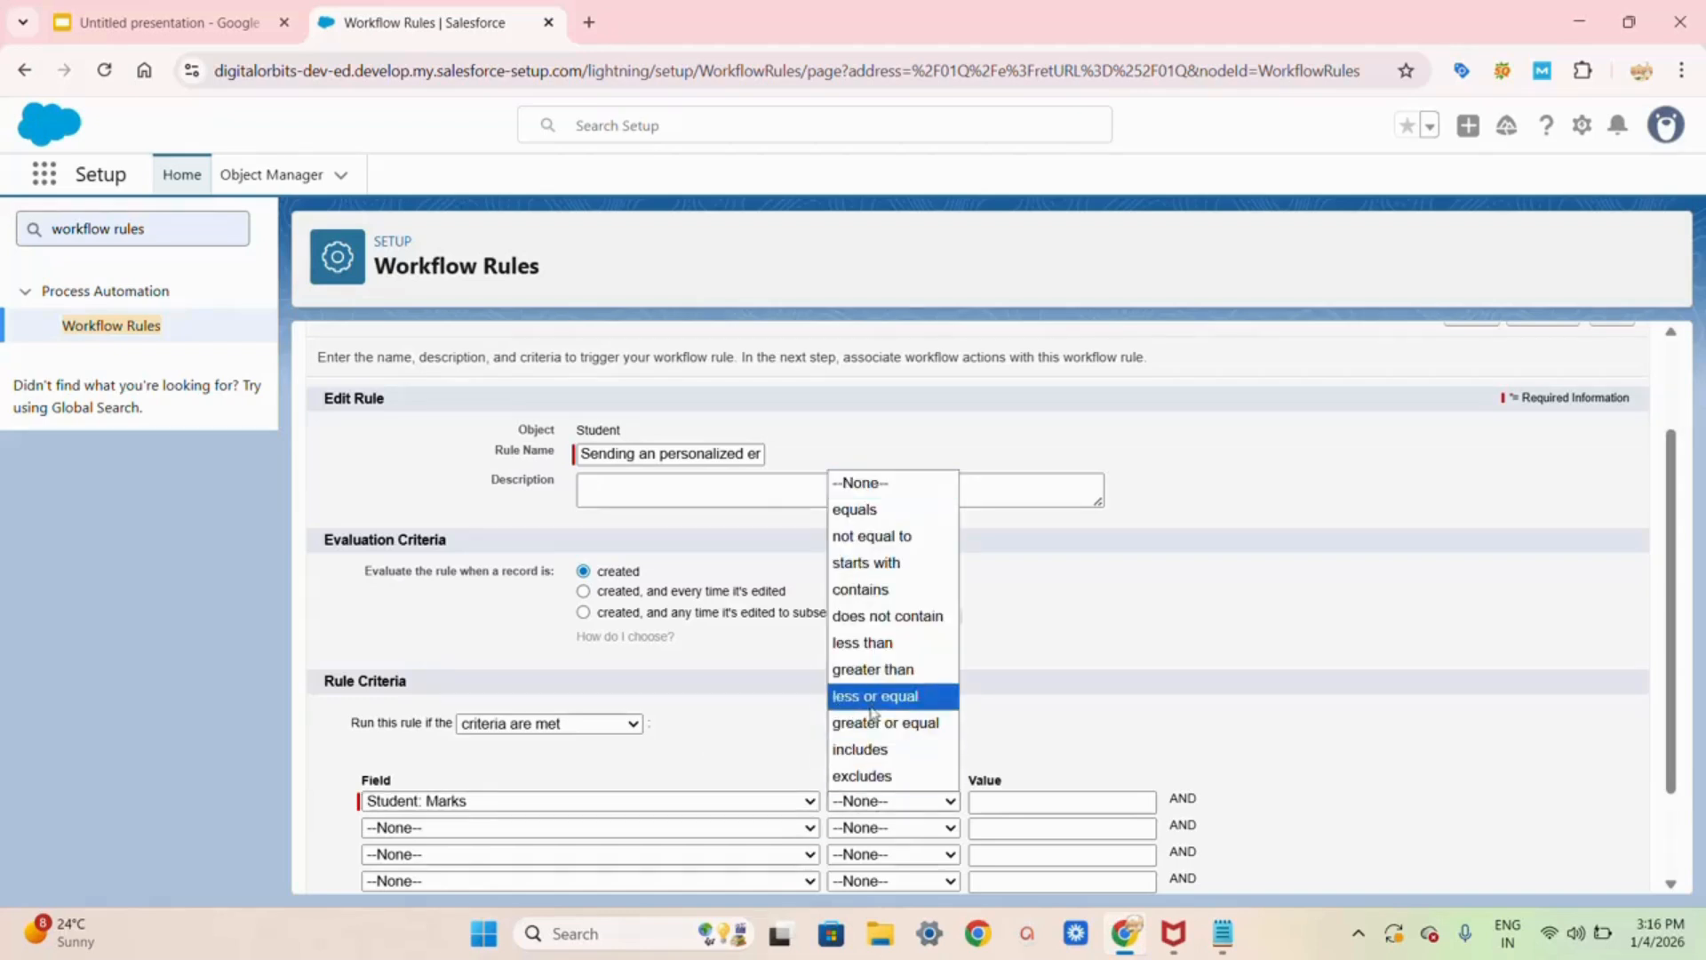
left_click(878, 671)
left_click(1002, 800)
left_click(1062, 849)
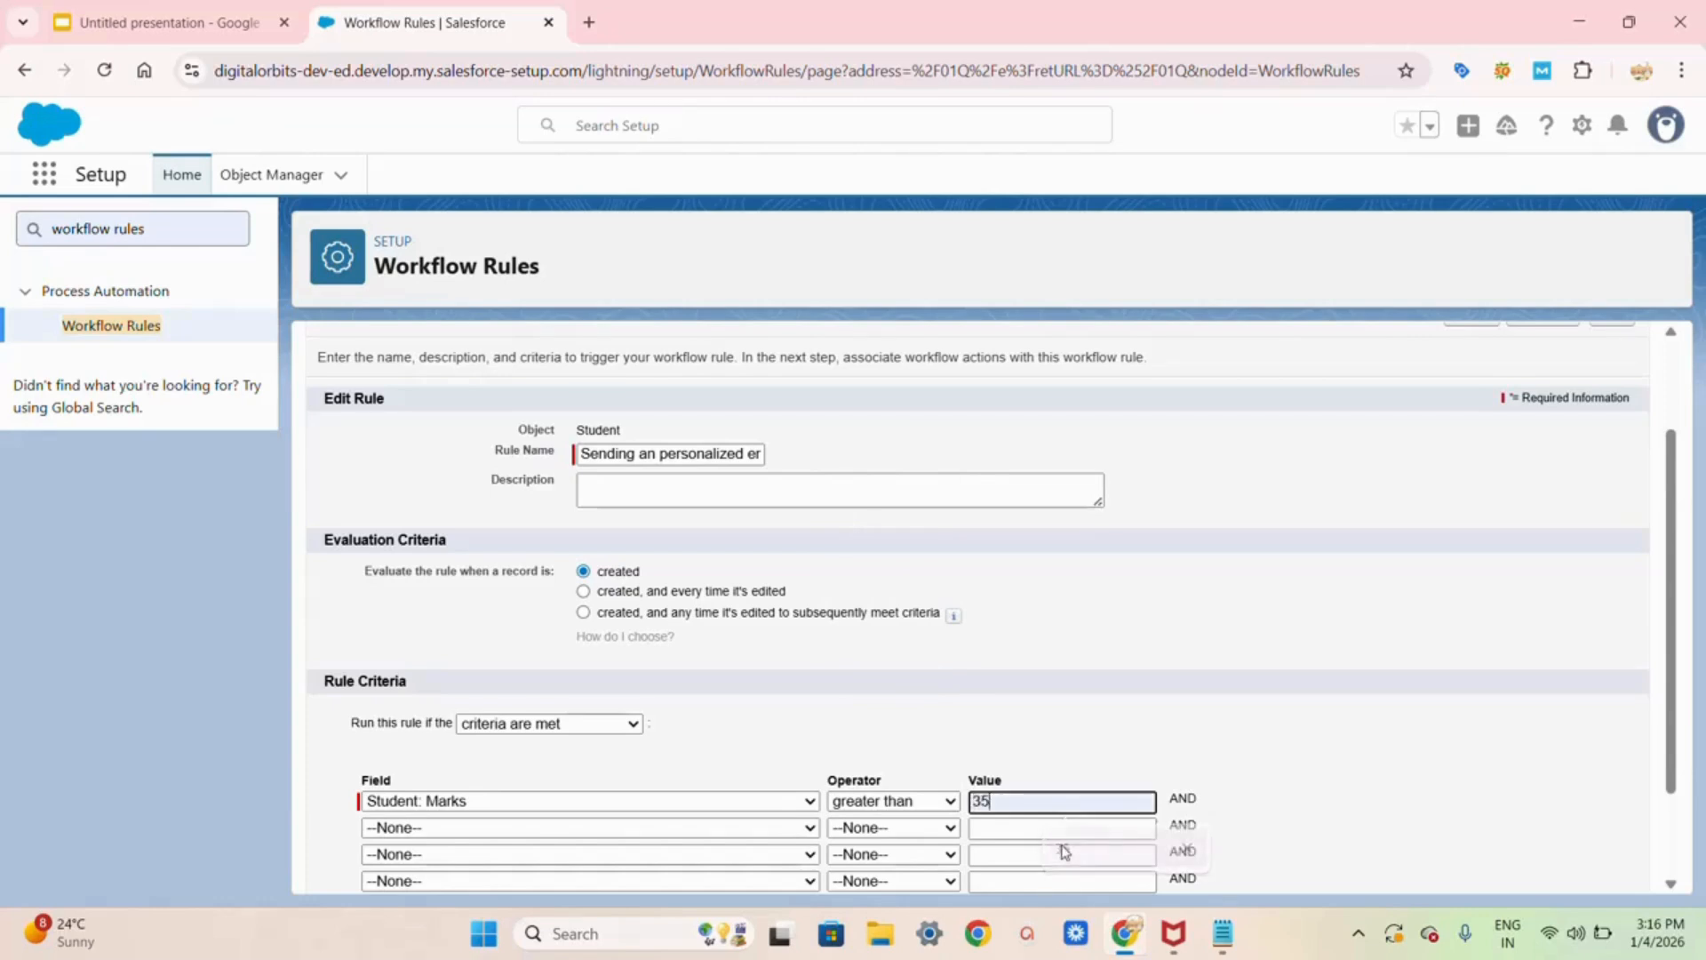
scroll(1065, 851, "down", 2)
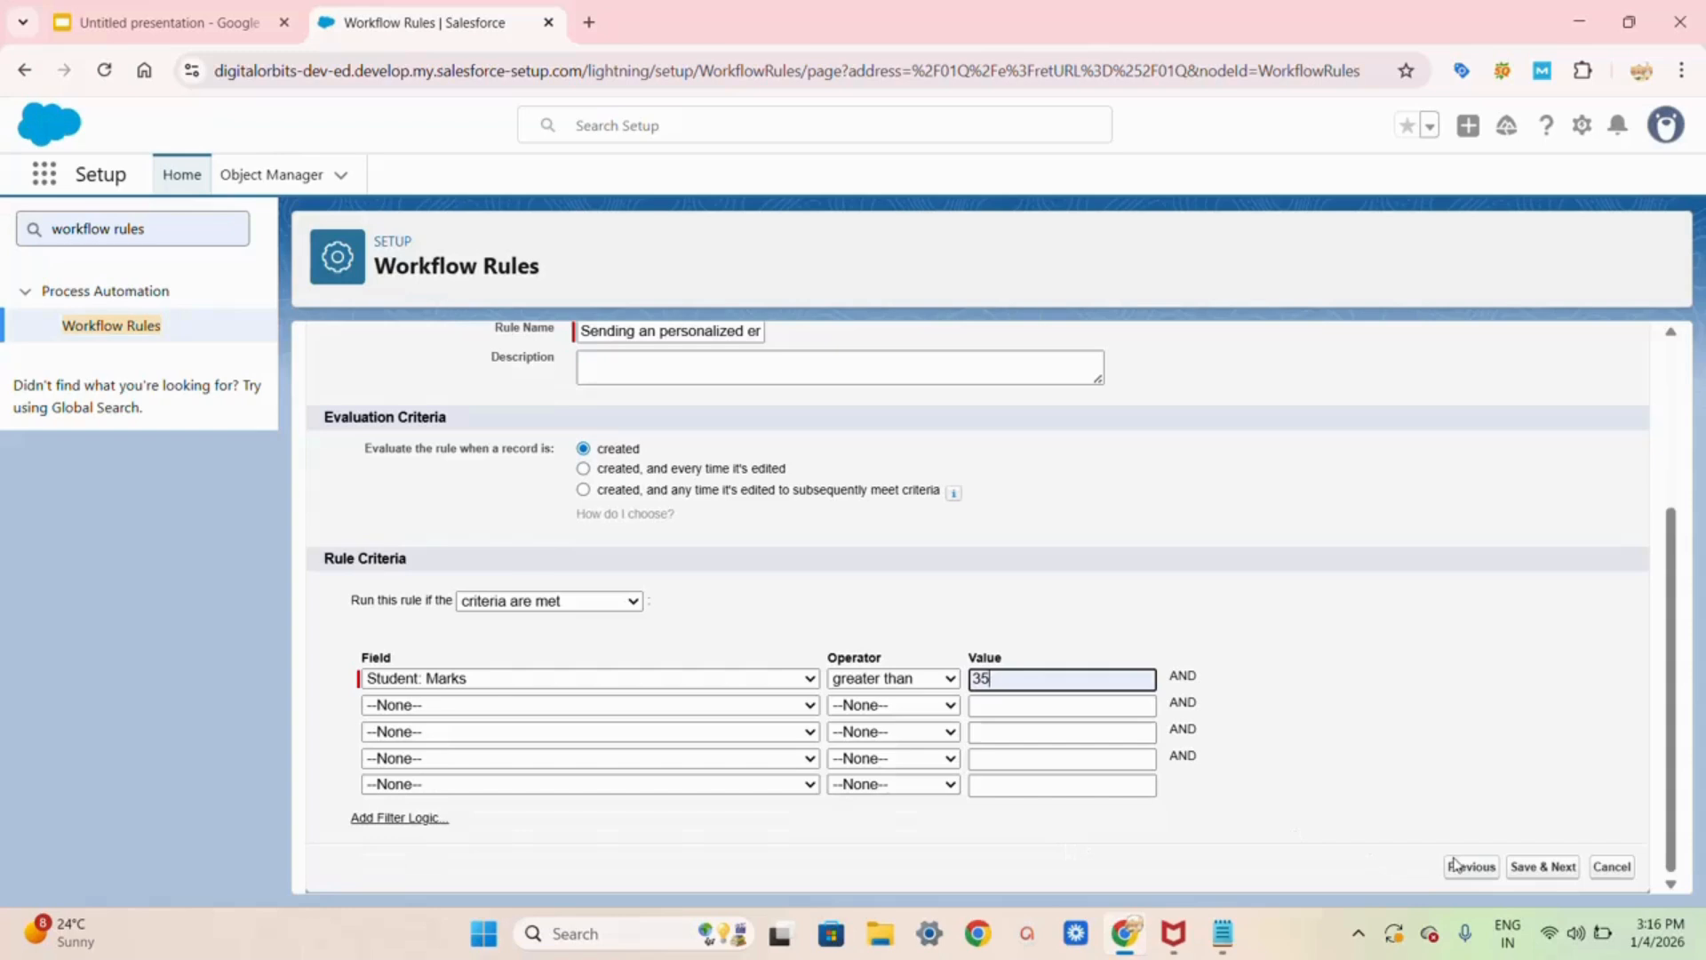
left_click(1523, 871)
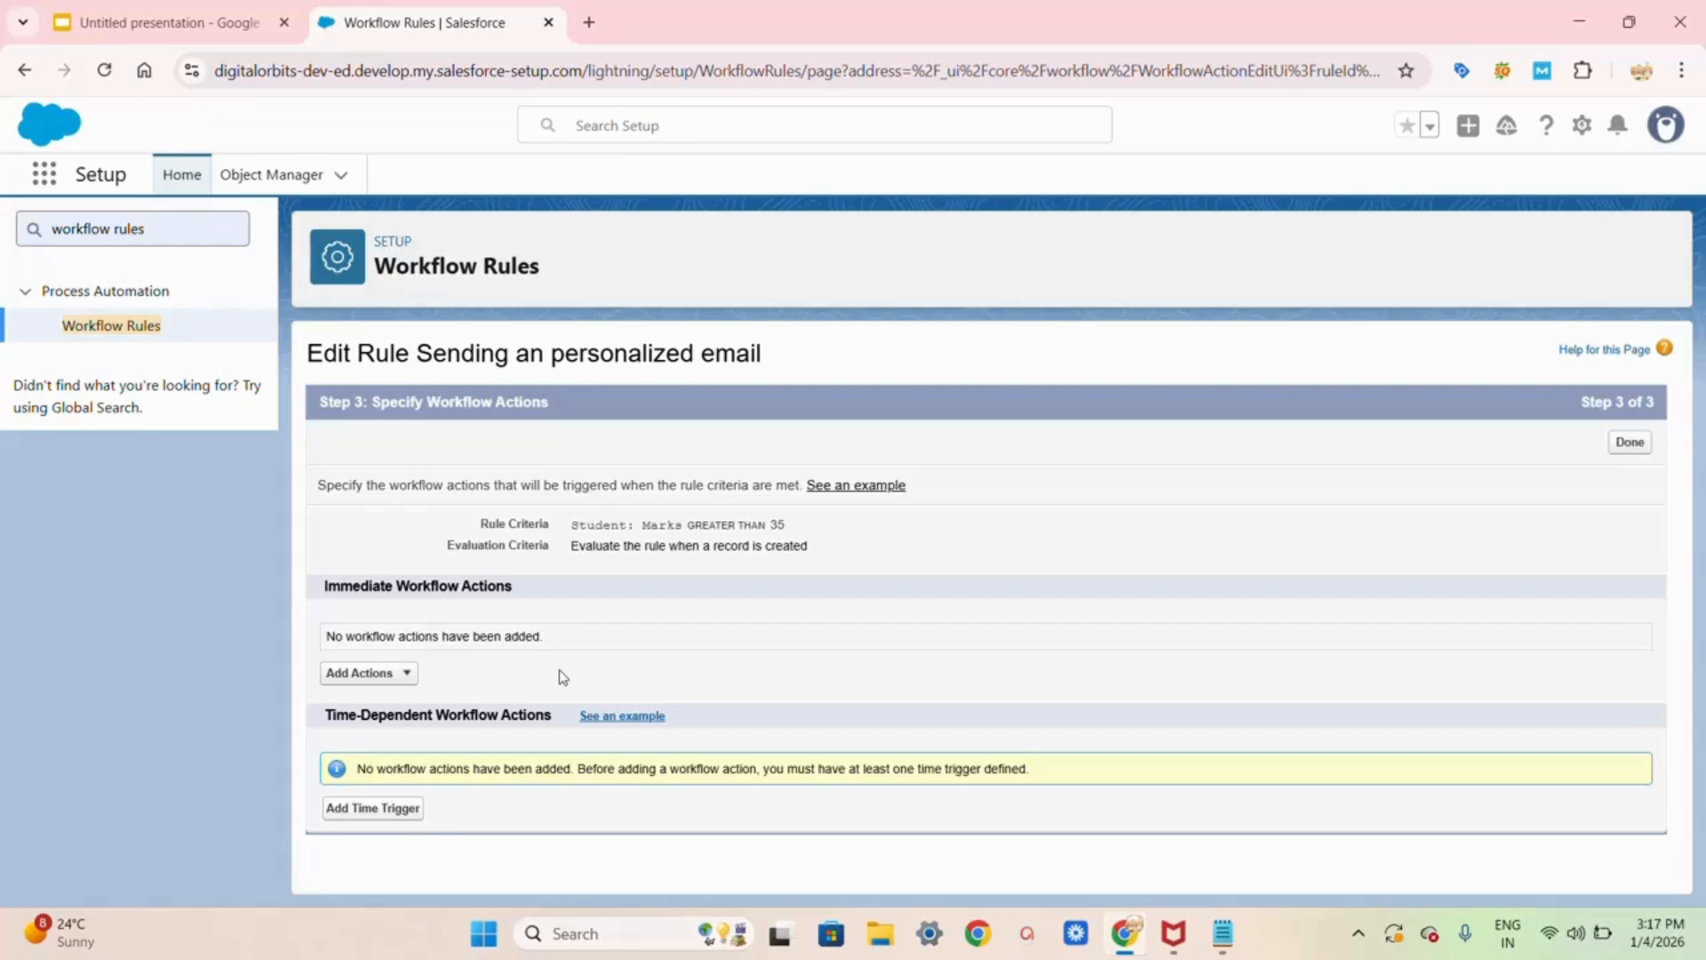
Step: Add a New Email Alert under Immediate Workflow Actions
left_click(408, 675)
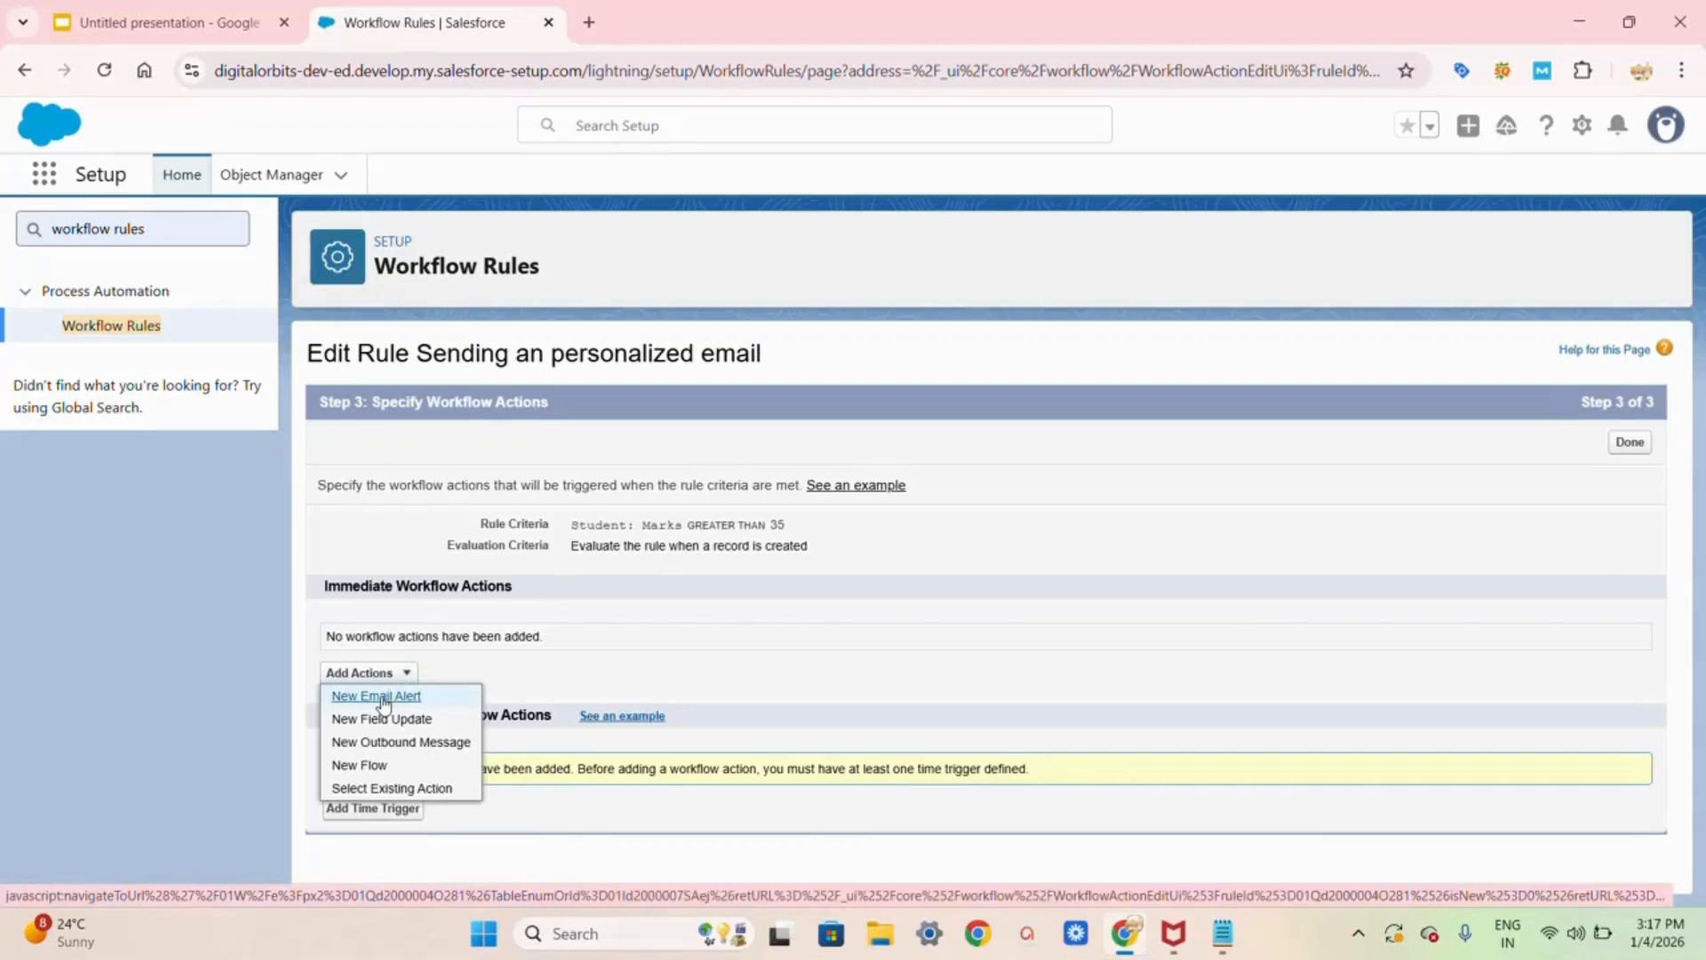
left_click(384, 698)
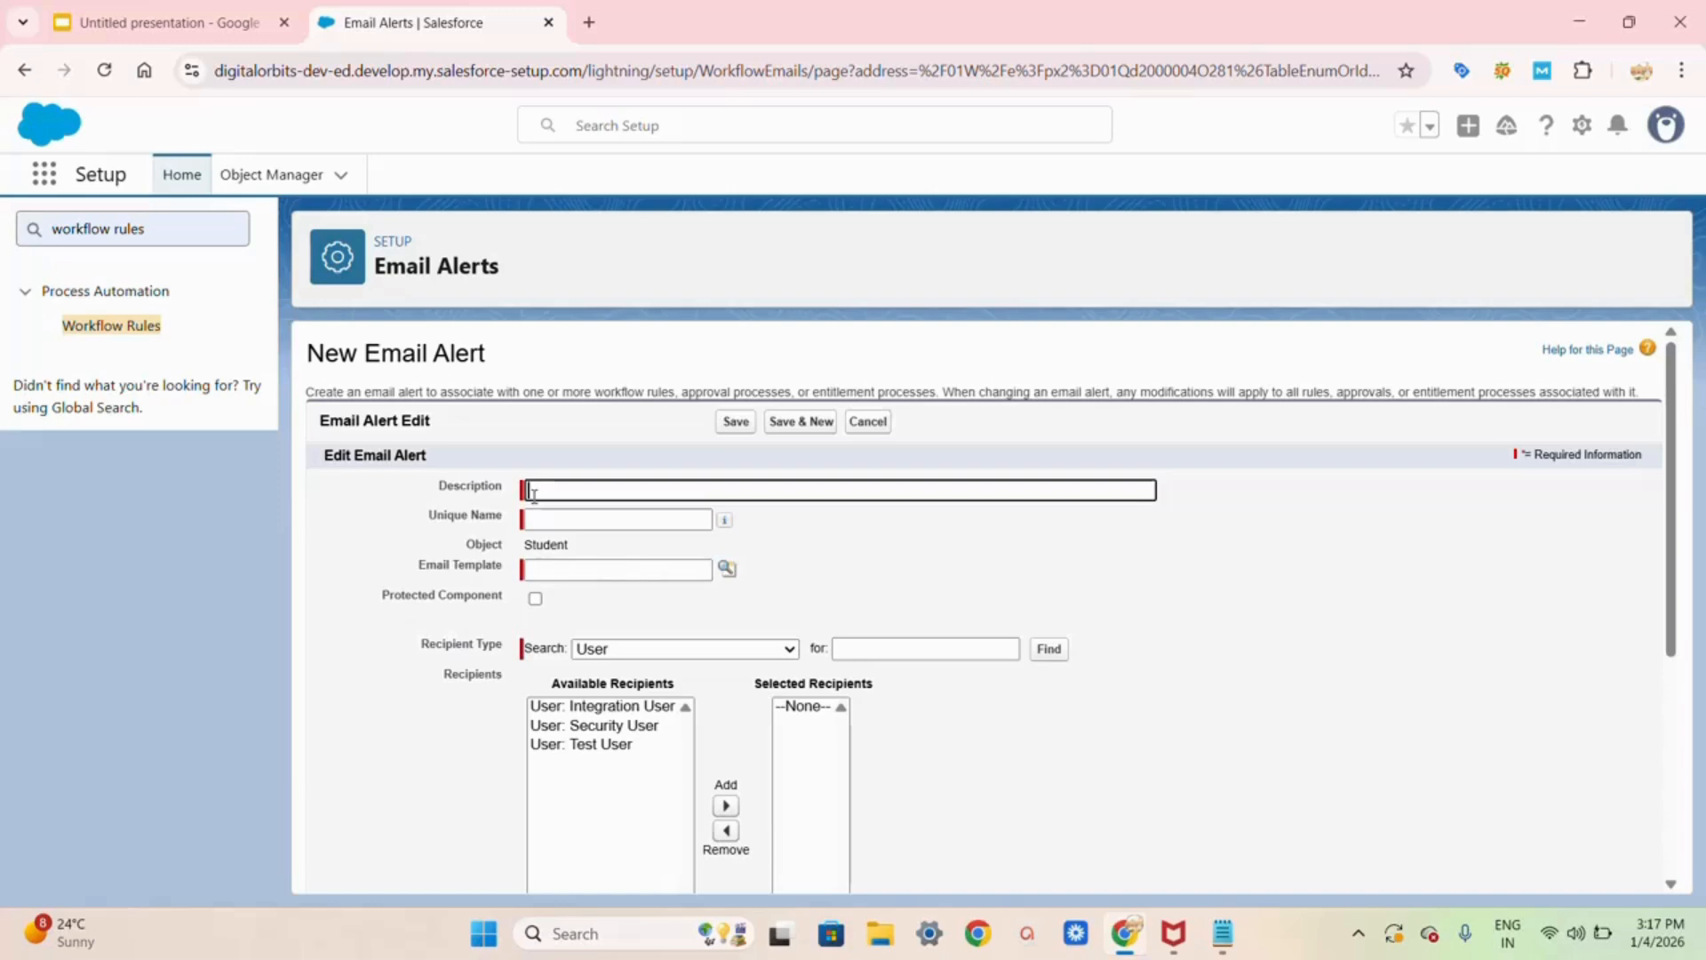
Step: Search Setup for 'classic' and go to the Classic Email Templates page
left_click(170, 223)
key("BackSpace")
key("BackSpace")
key("BackSpace")
key("BackSpace")
key("BackSpace")
key("BackSpace")
key("BackSpace")
key("BackSpace")
key("BackSpace")
key("BackSpace")
key("BackSpace")
key("BackSpace")
key("BackSpace")
key("BackSpace")
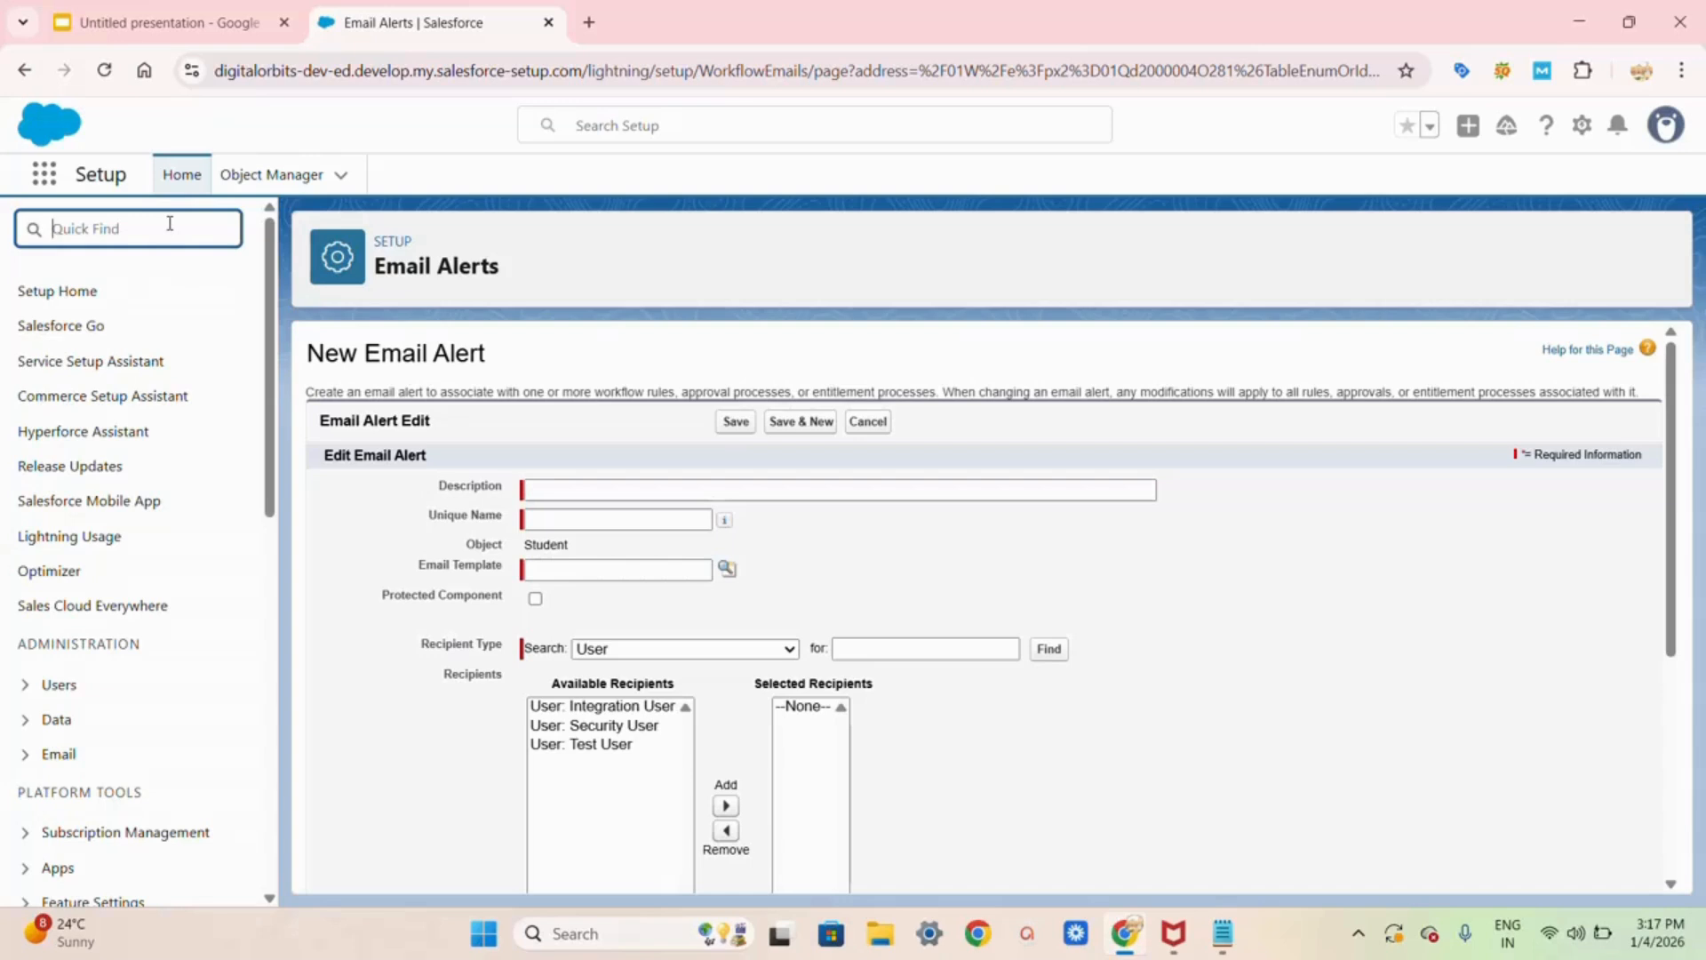
type("clas")
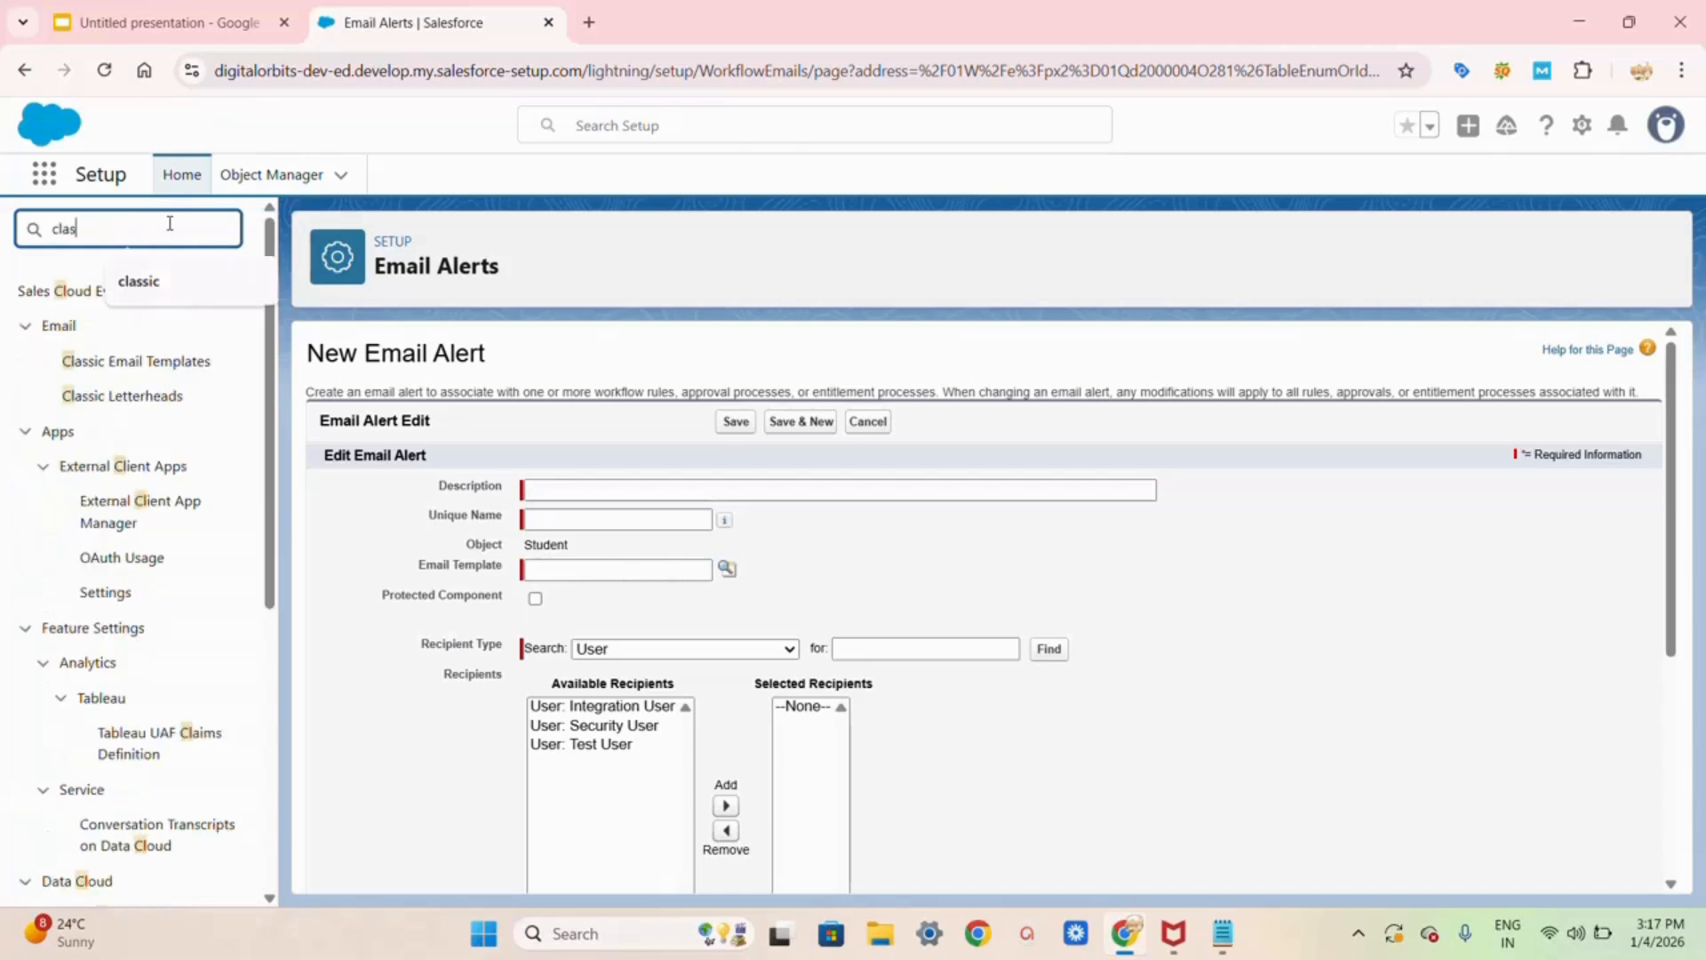
type("sic templates")
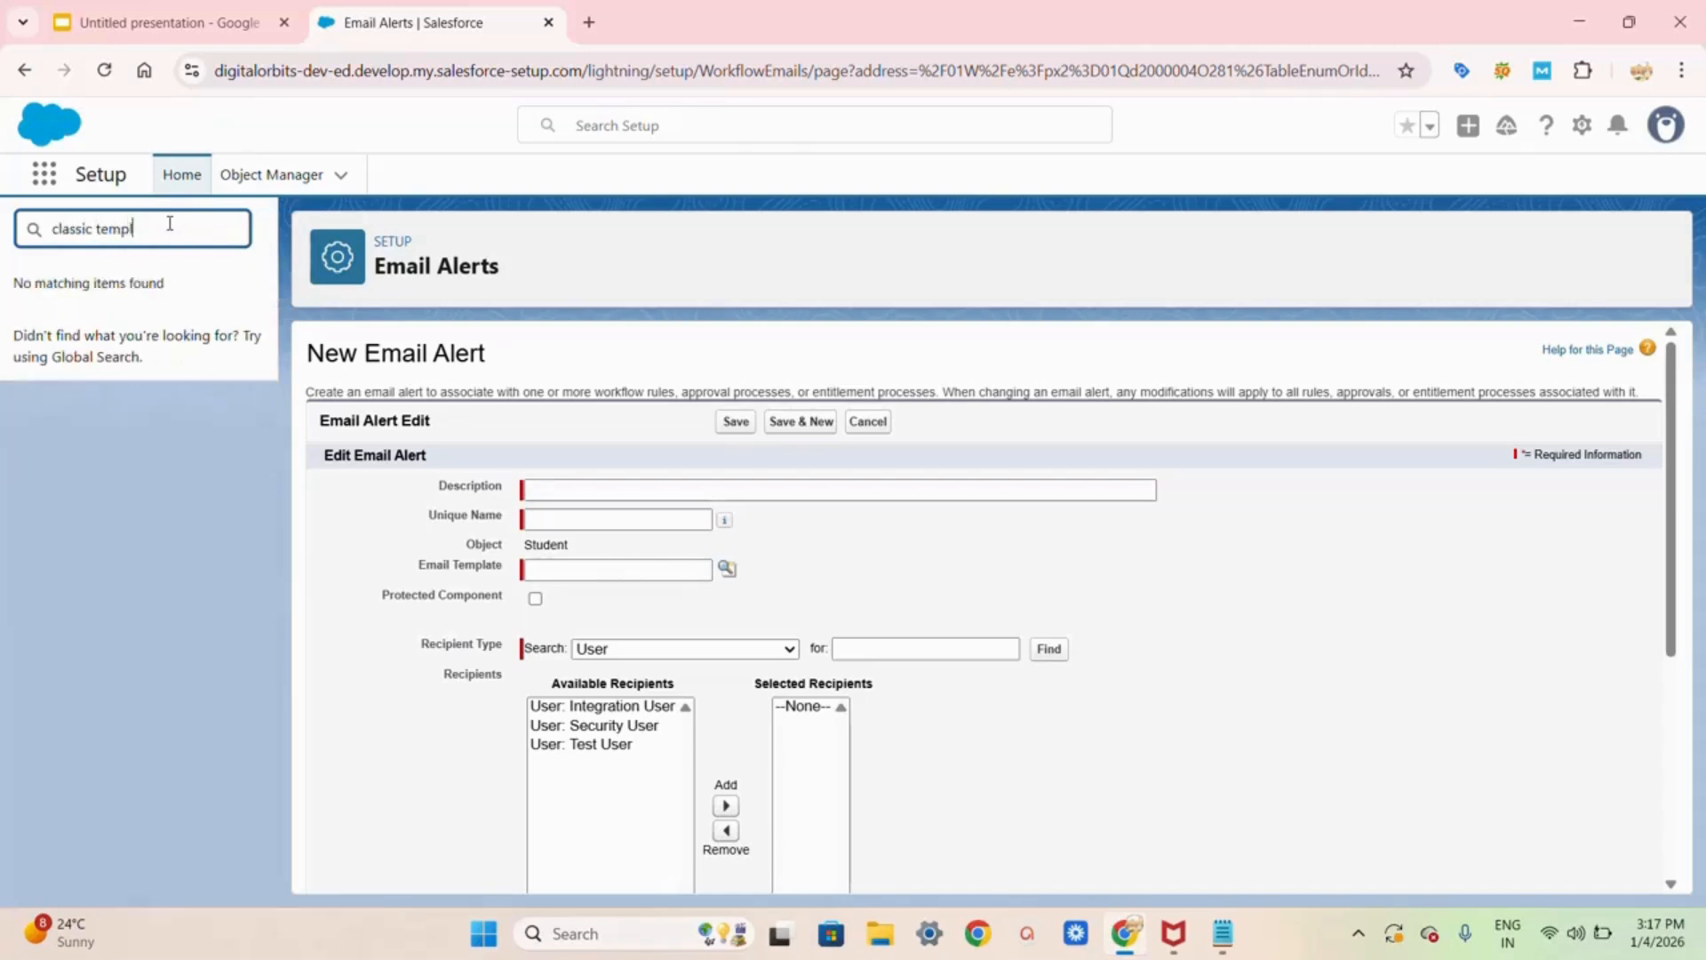
key("BackSpace")
key("BackSpace")
key("BackSpace")
key("BackSpace")
key("BackSpace")
key("BackSpace")
key("BackSpace")
key("BackSpace")
key("BackSpace")
key("BackSpace")
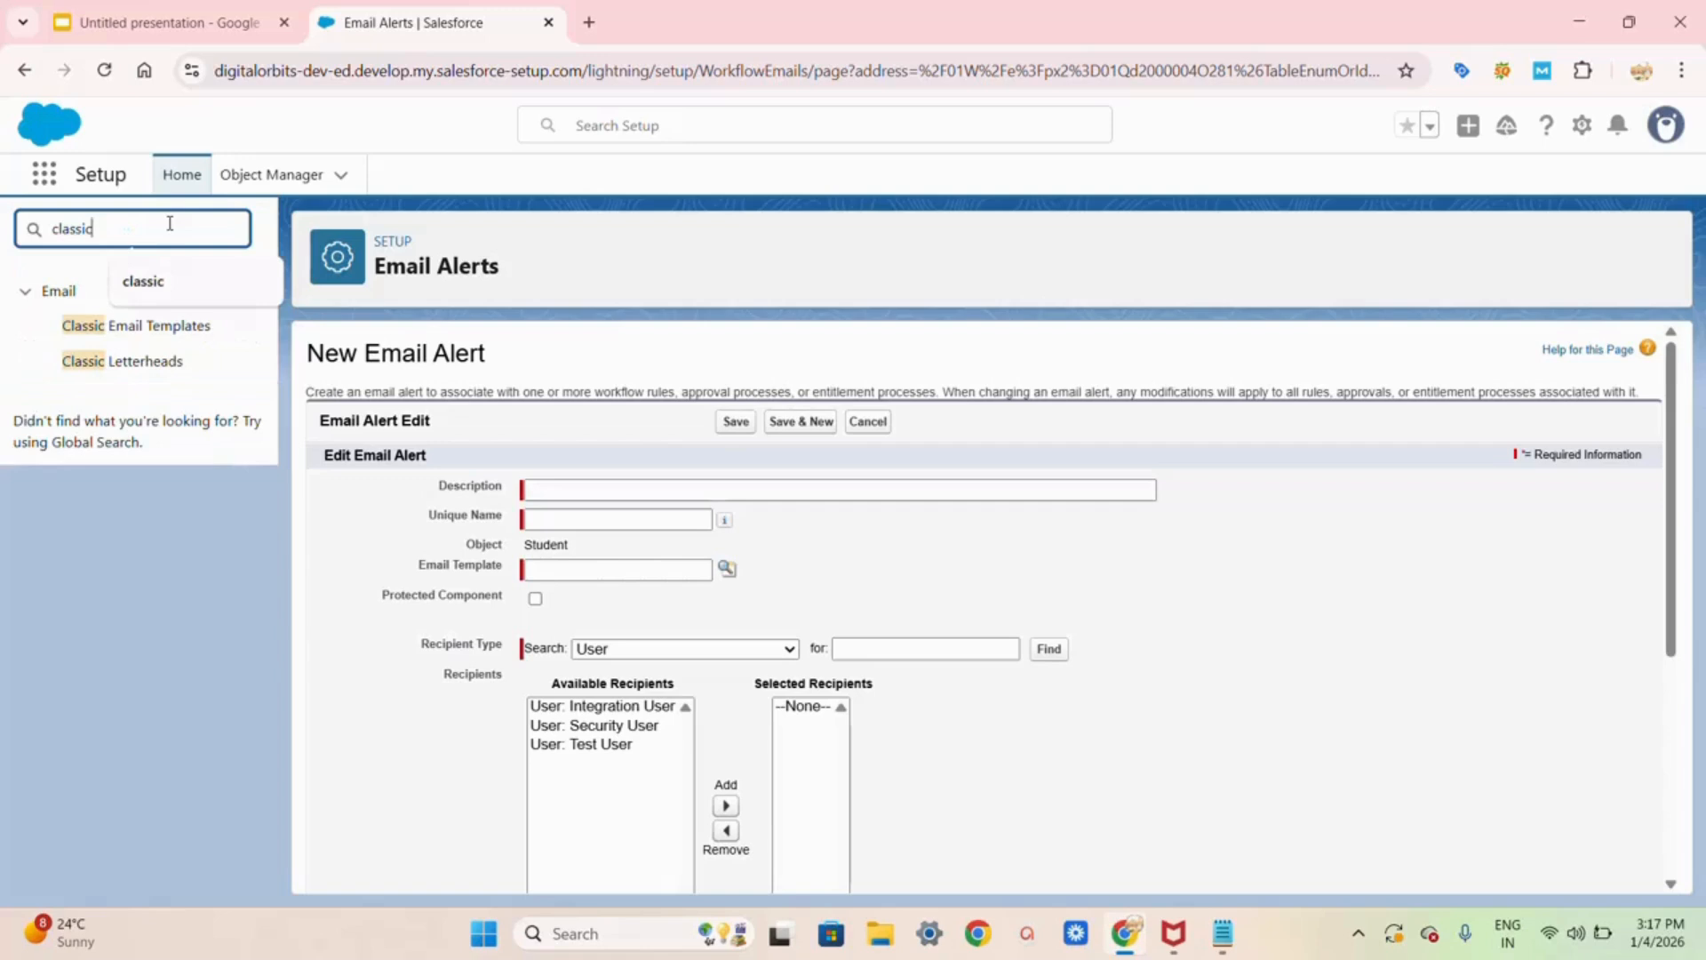
left_click(153, 336)
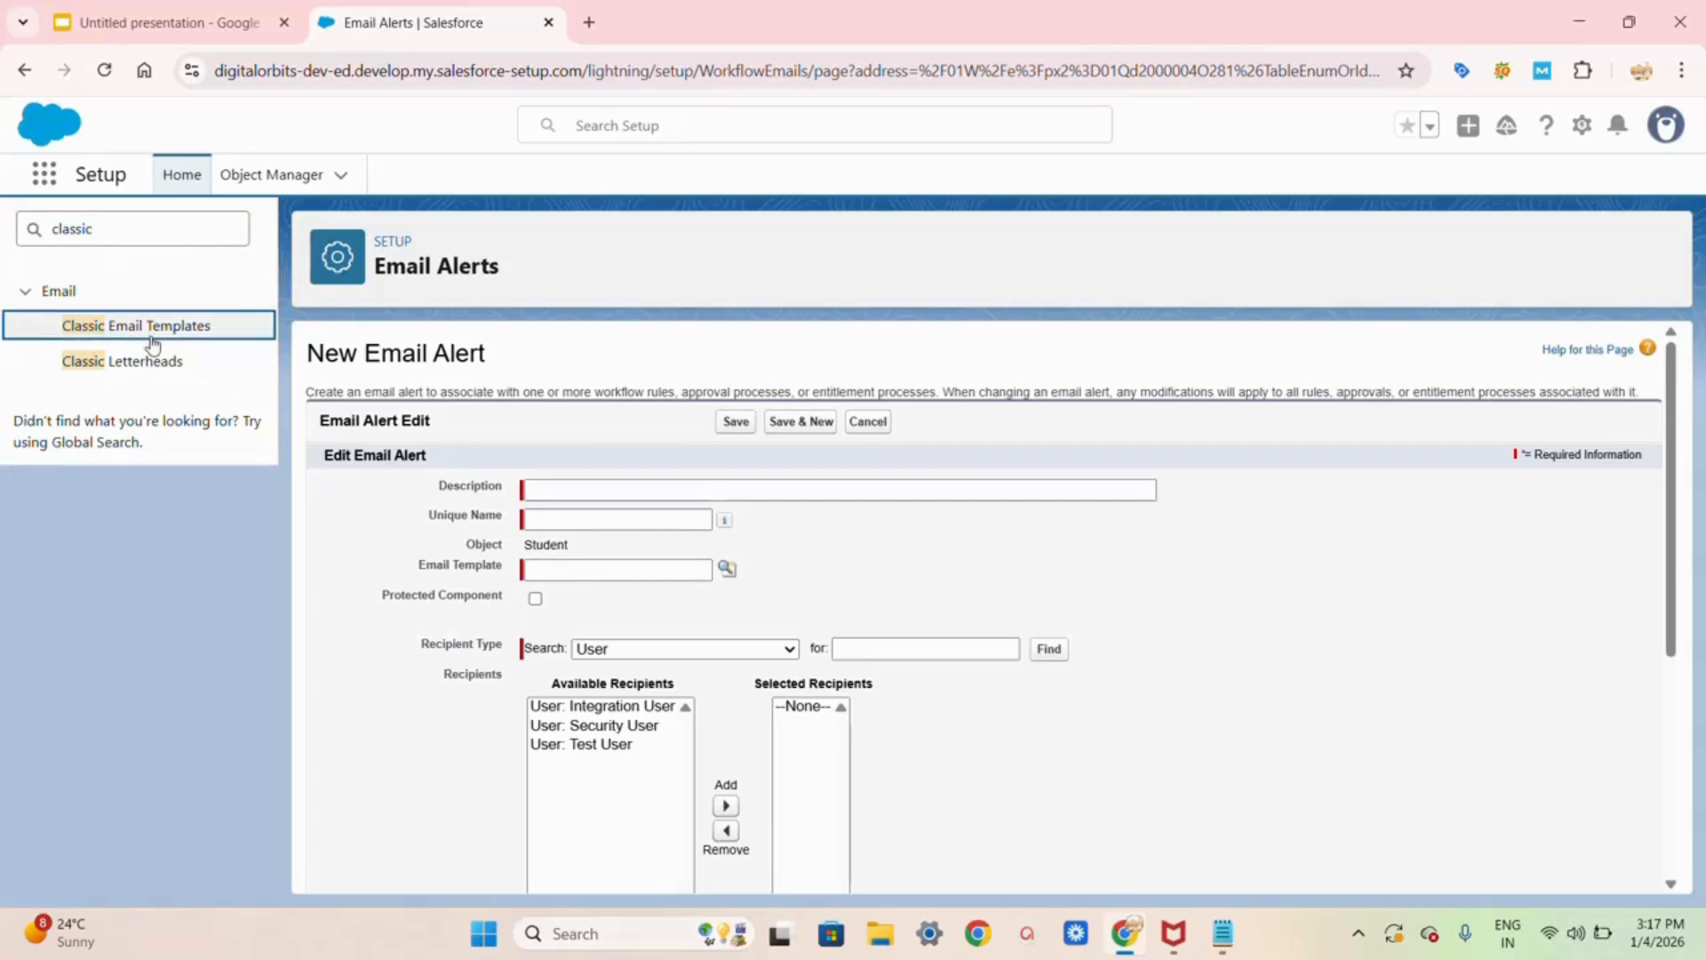
left_click(153, 343)
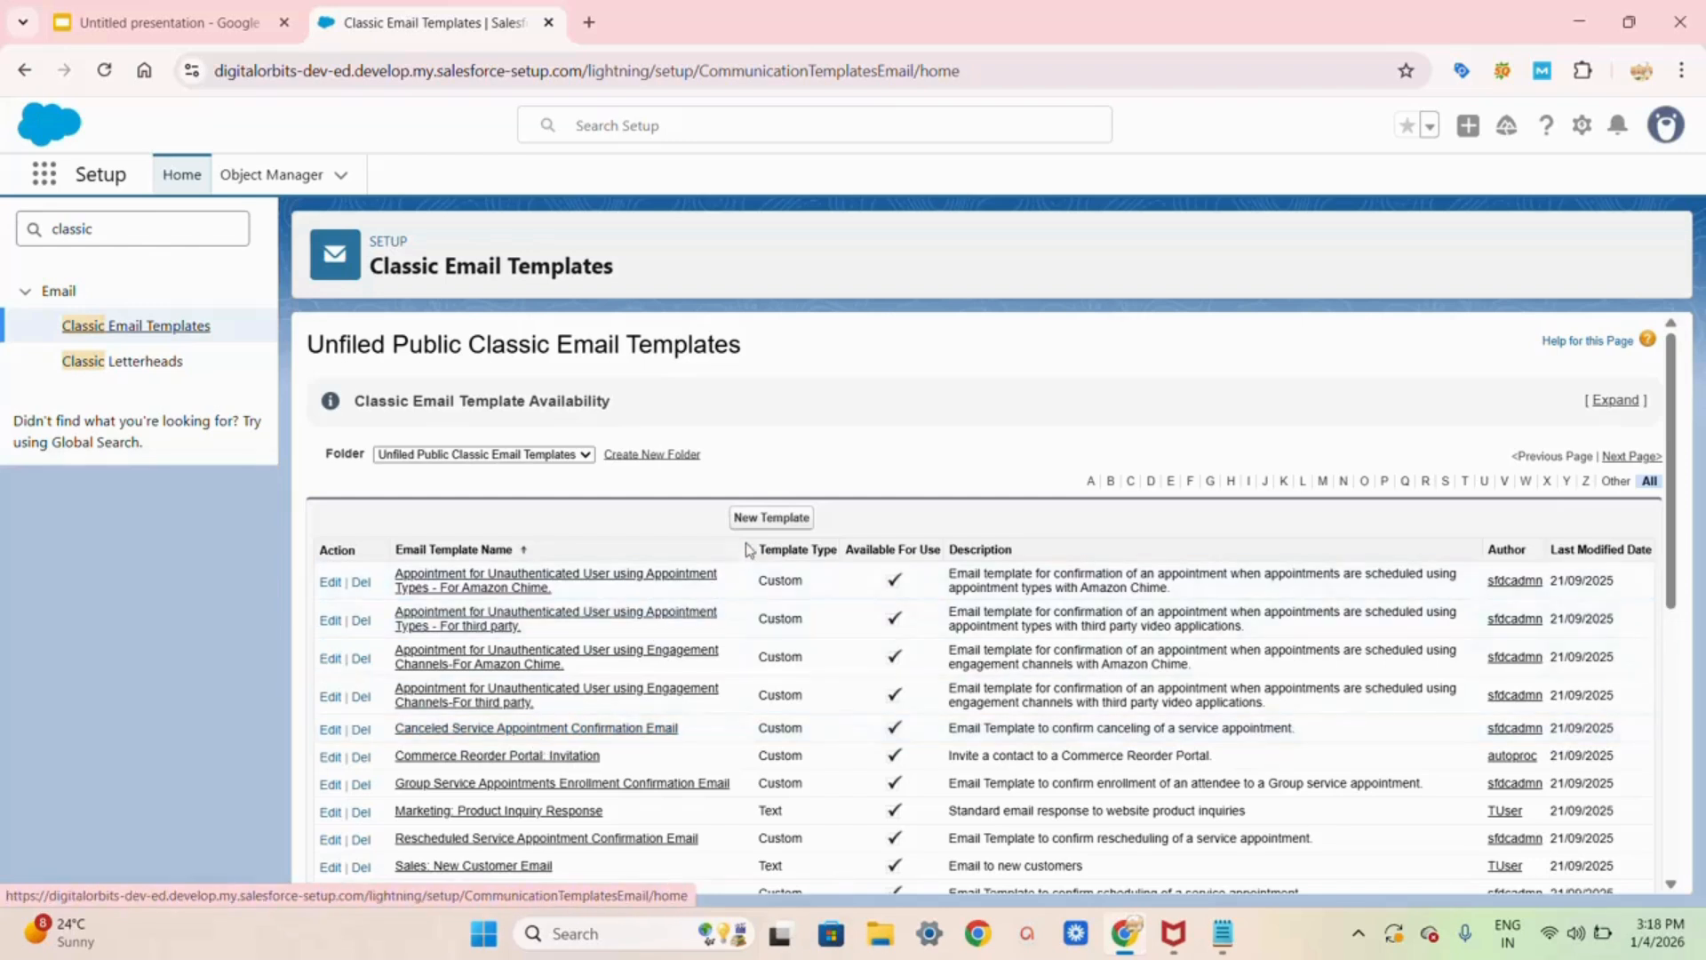
Step: Start a new Text email template and advance to its empty Step 2 form
left_click(766, 519)
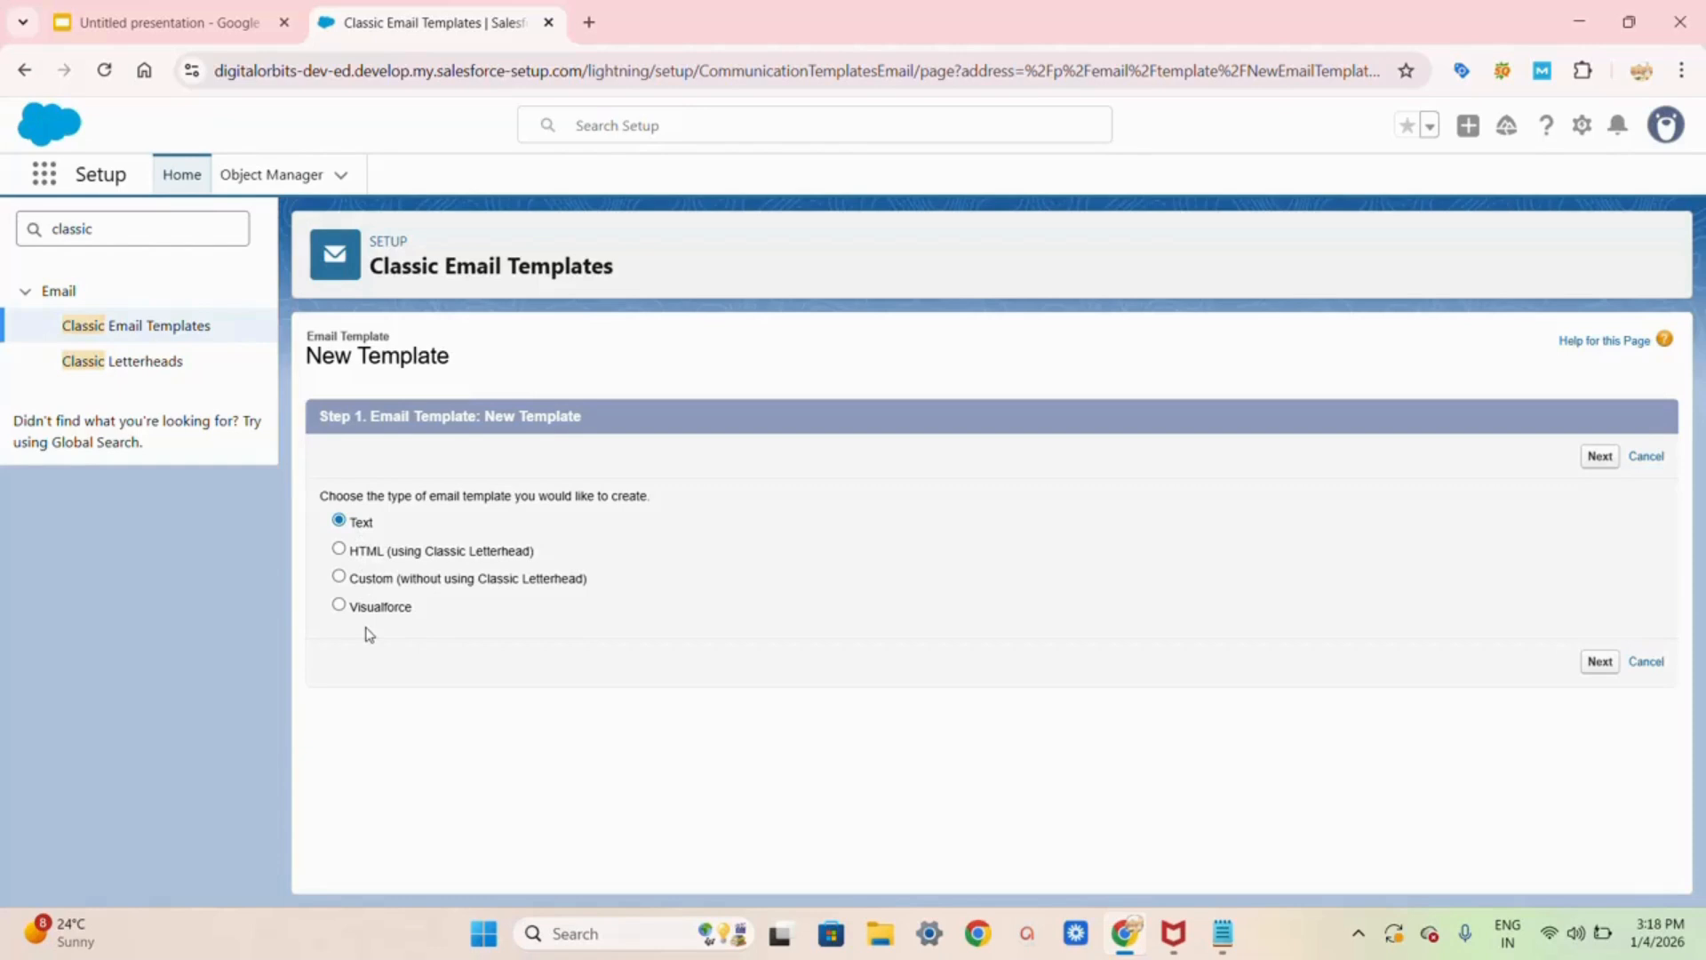
left_click(1601, 663)
left_click(1600, 666)
scroll(793, 573, "down", 3)
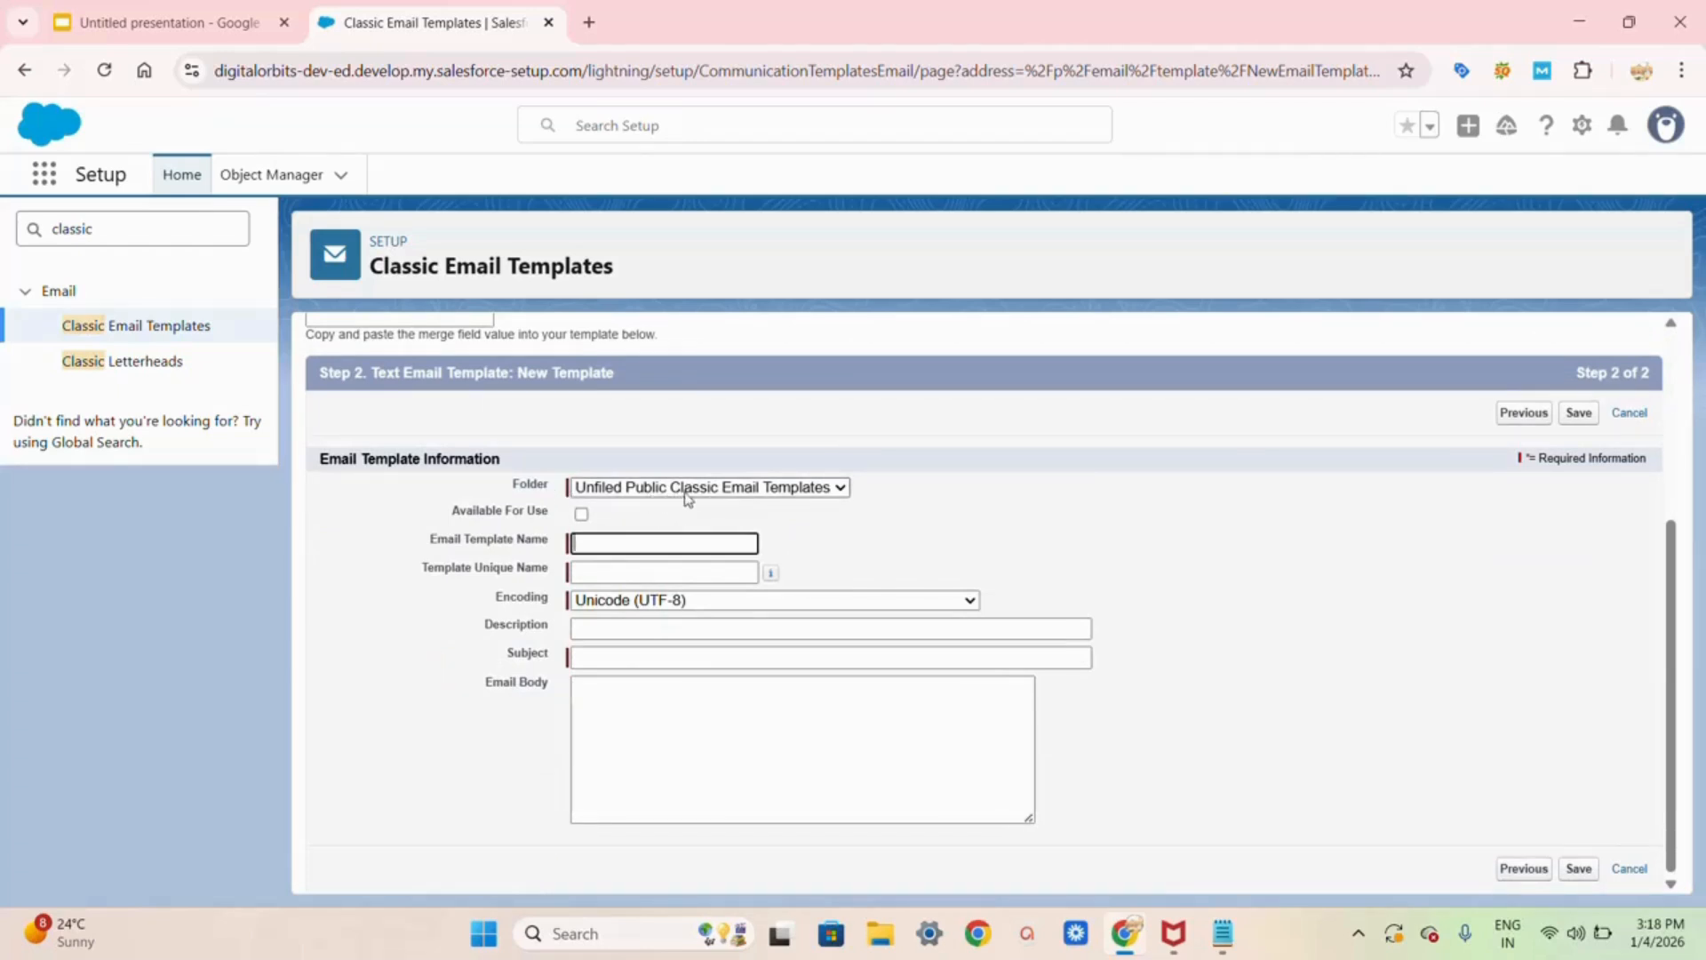
Step: In Unfiled Public, make the template available, named 'Pass confirmation', subject 'Congratulations! You Have Passed the Exam'
left_click(834, 490)
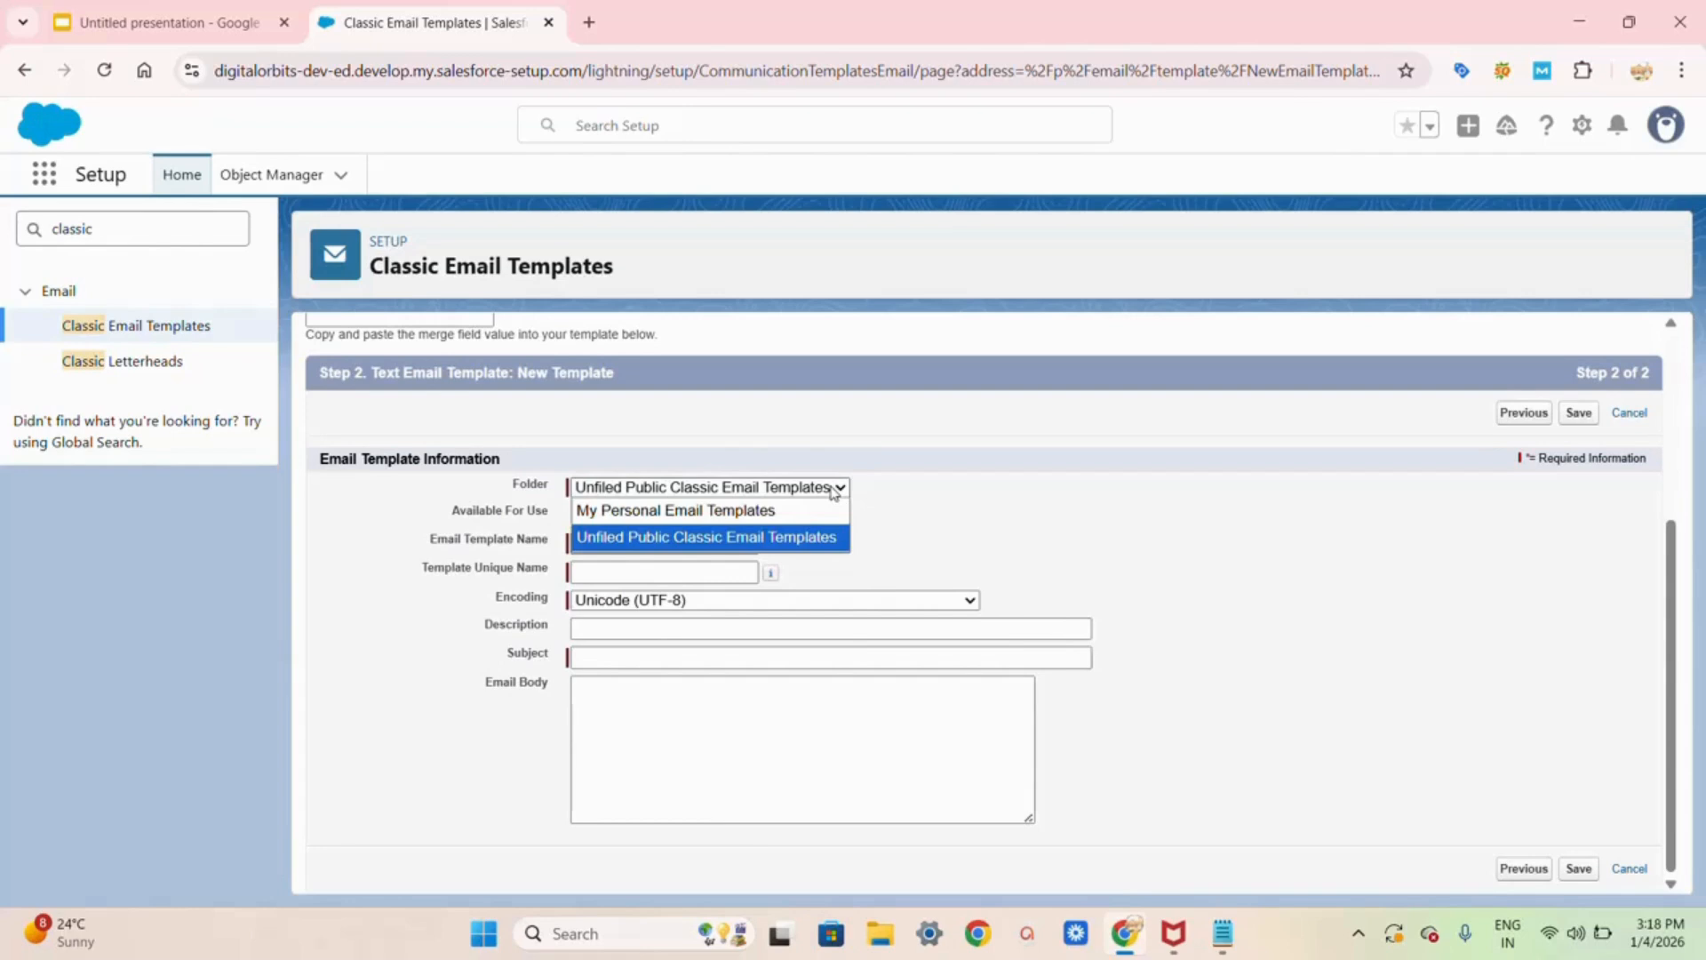
left_click(704, 539)
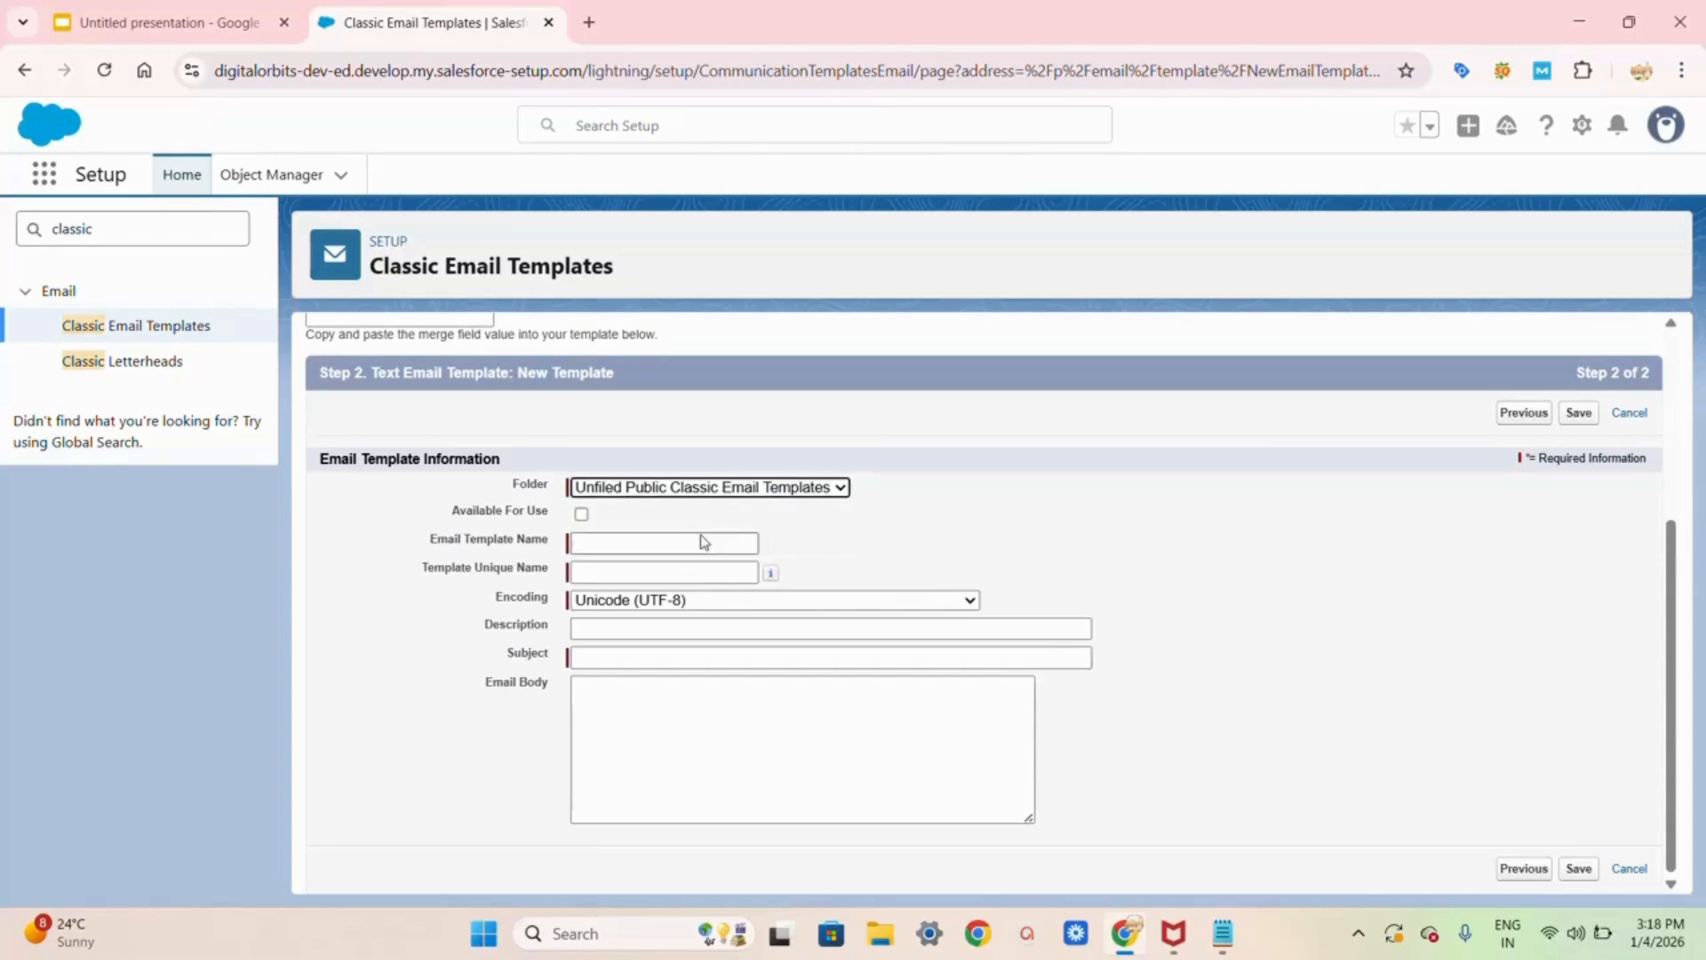
left_click(581, 514)
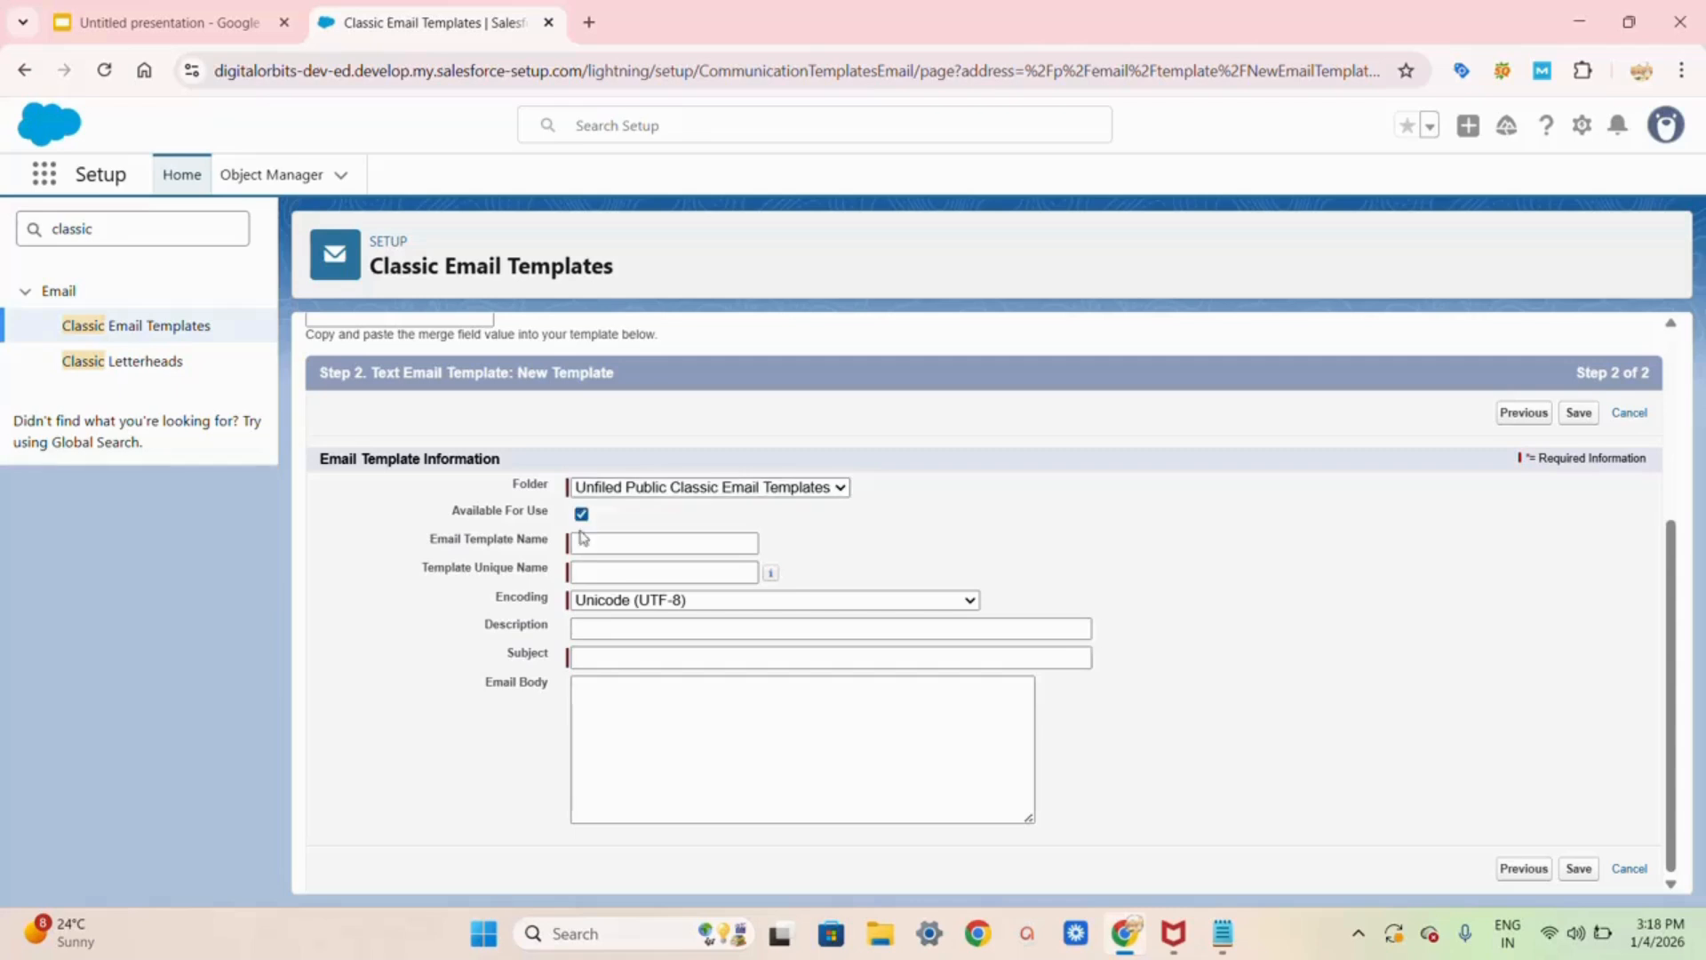
left_click(581, 539)
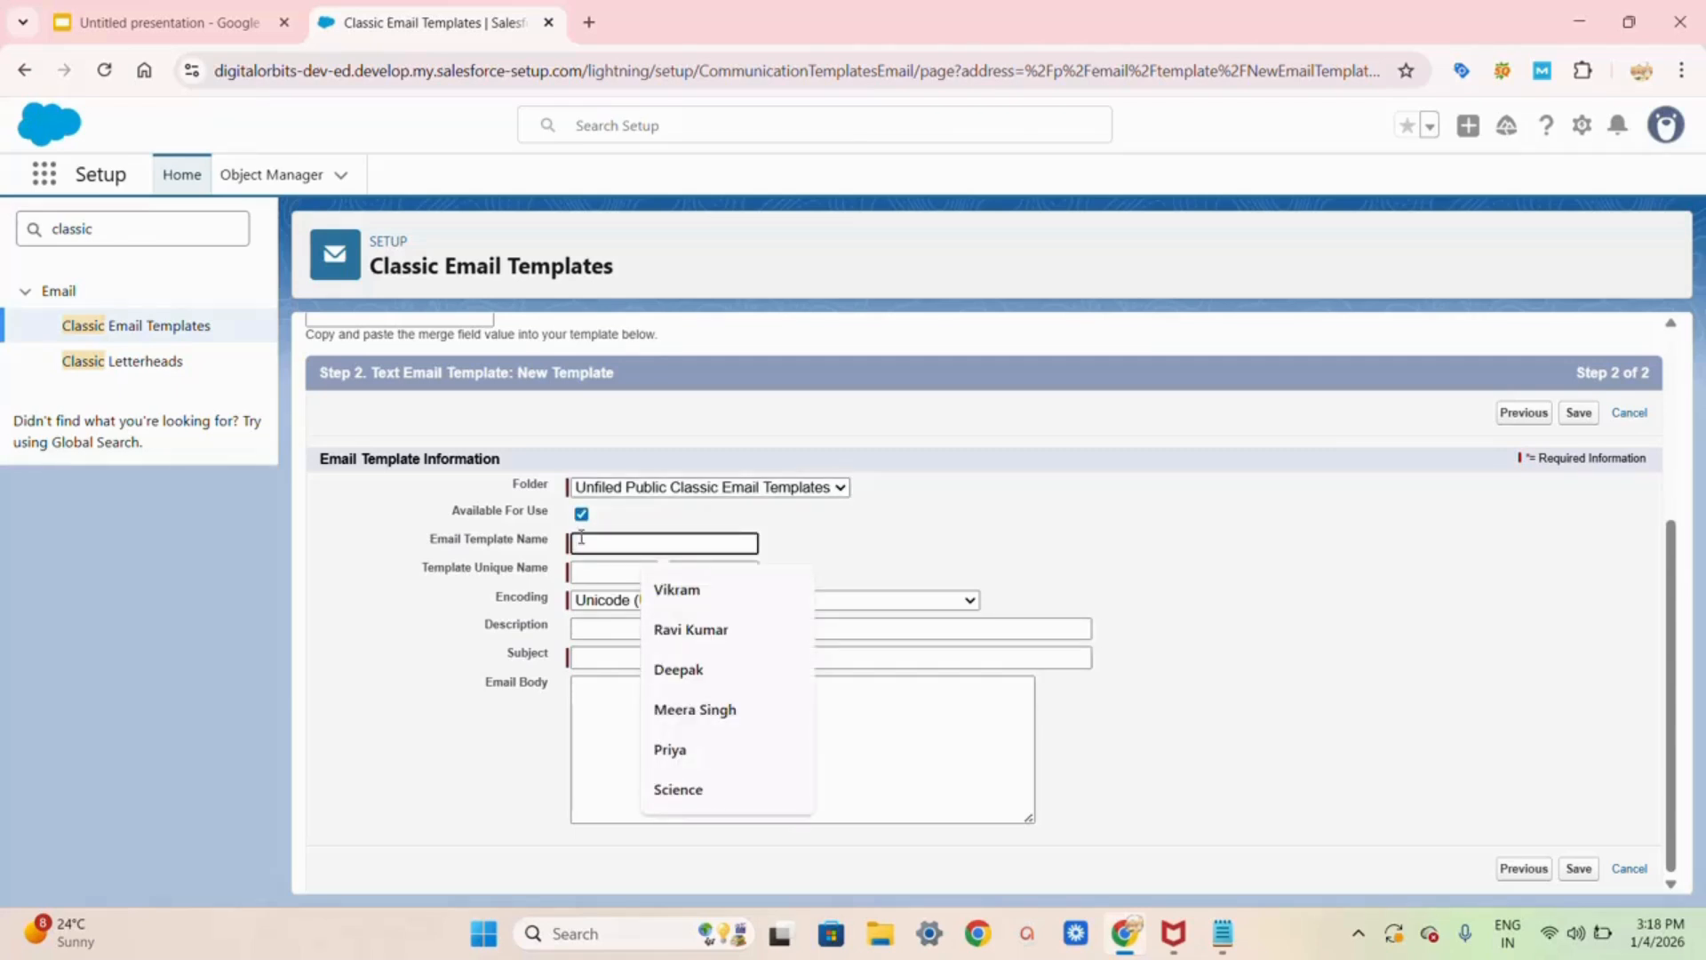
type("Pass confirmation")
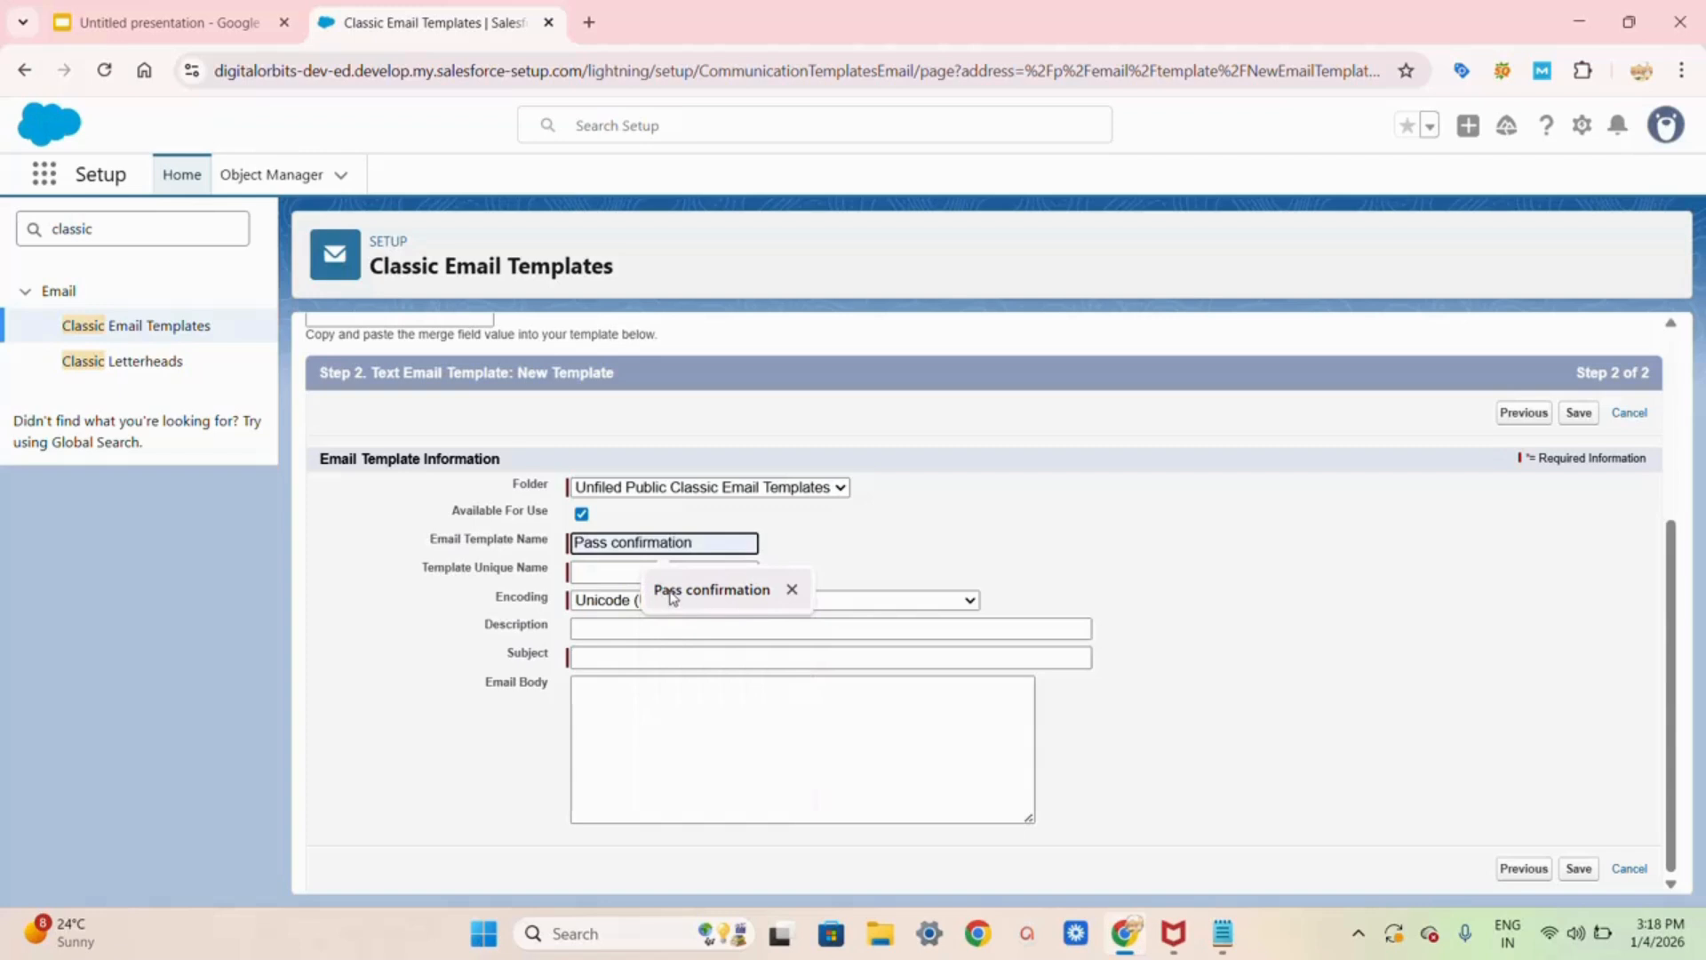
left_click(702, 589)
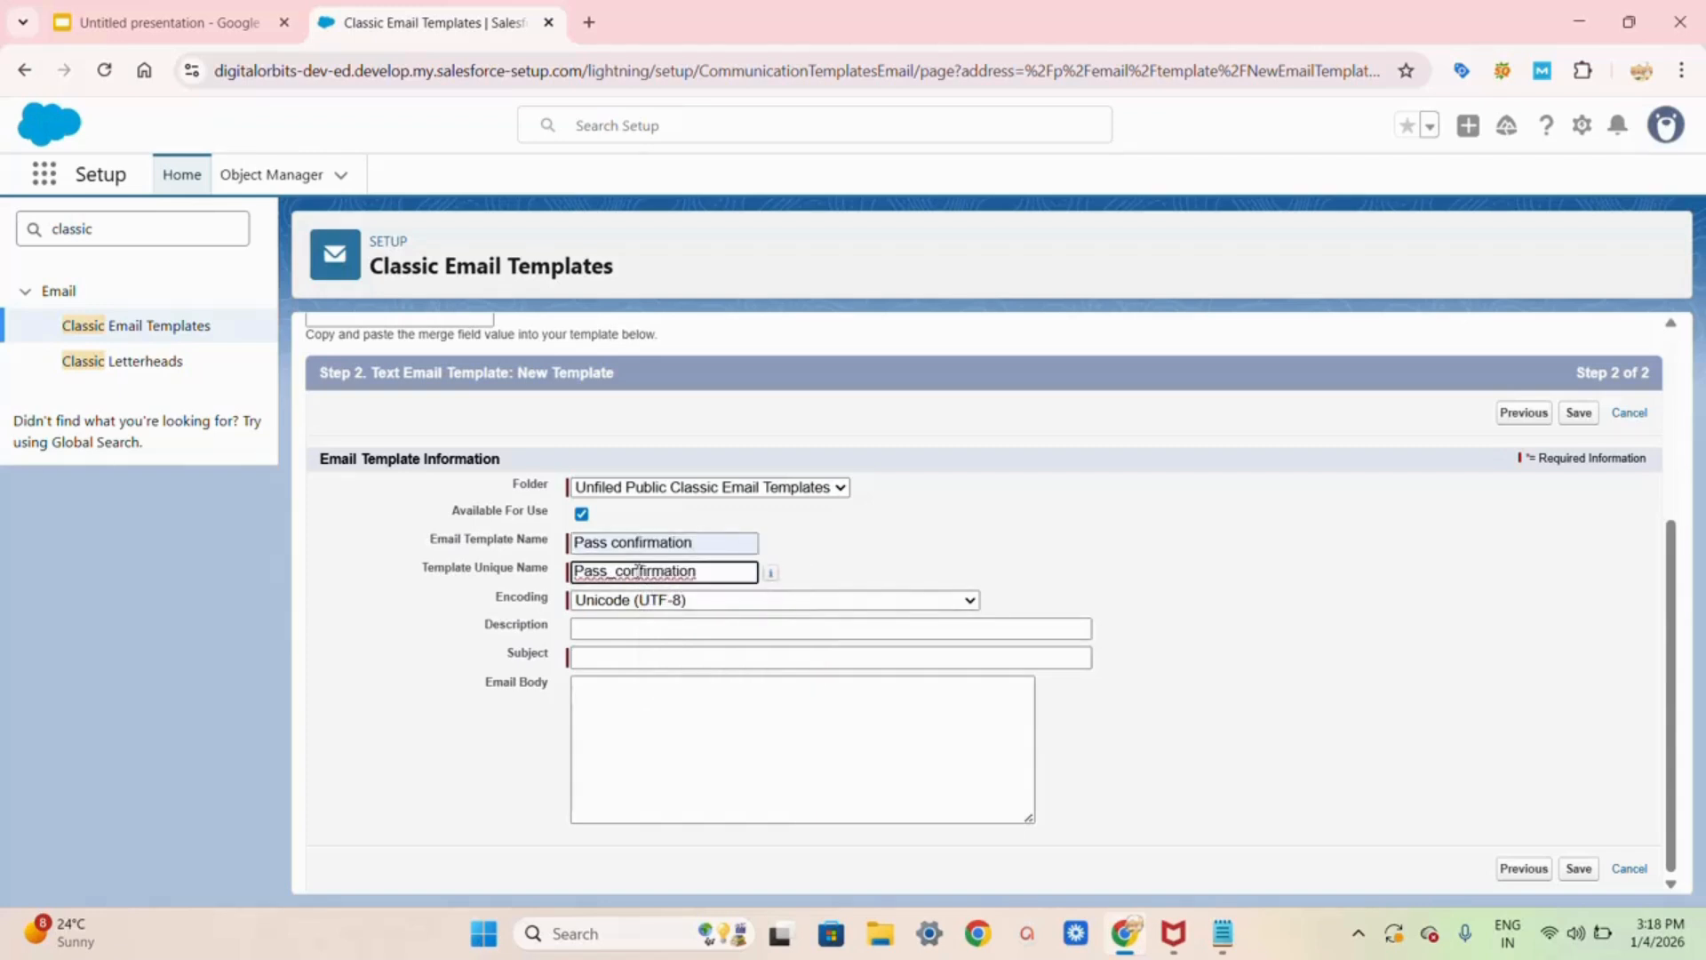
left_click(607, 627)
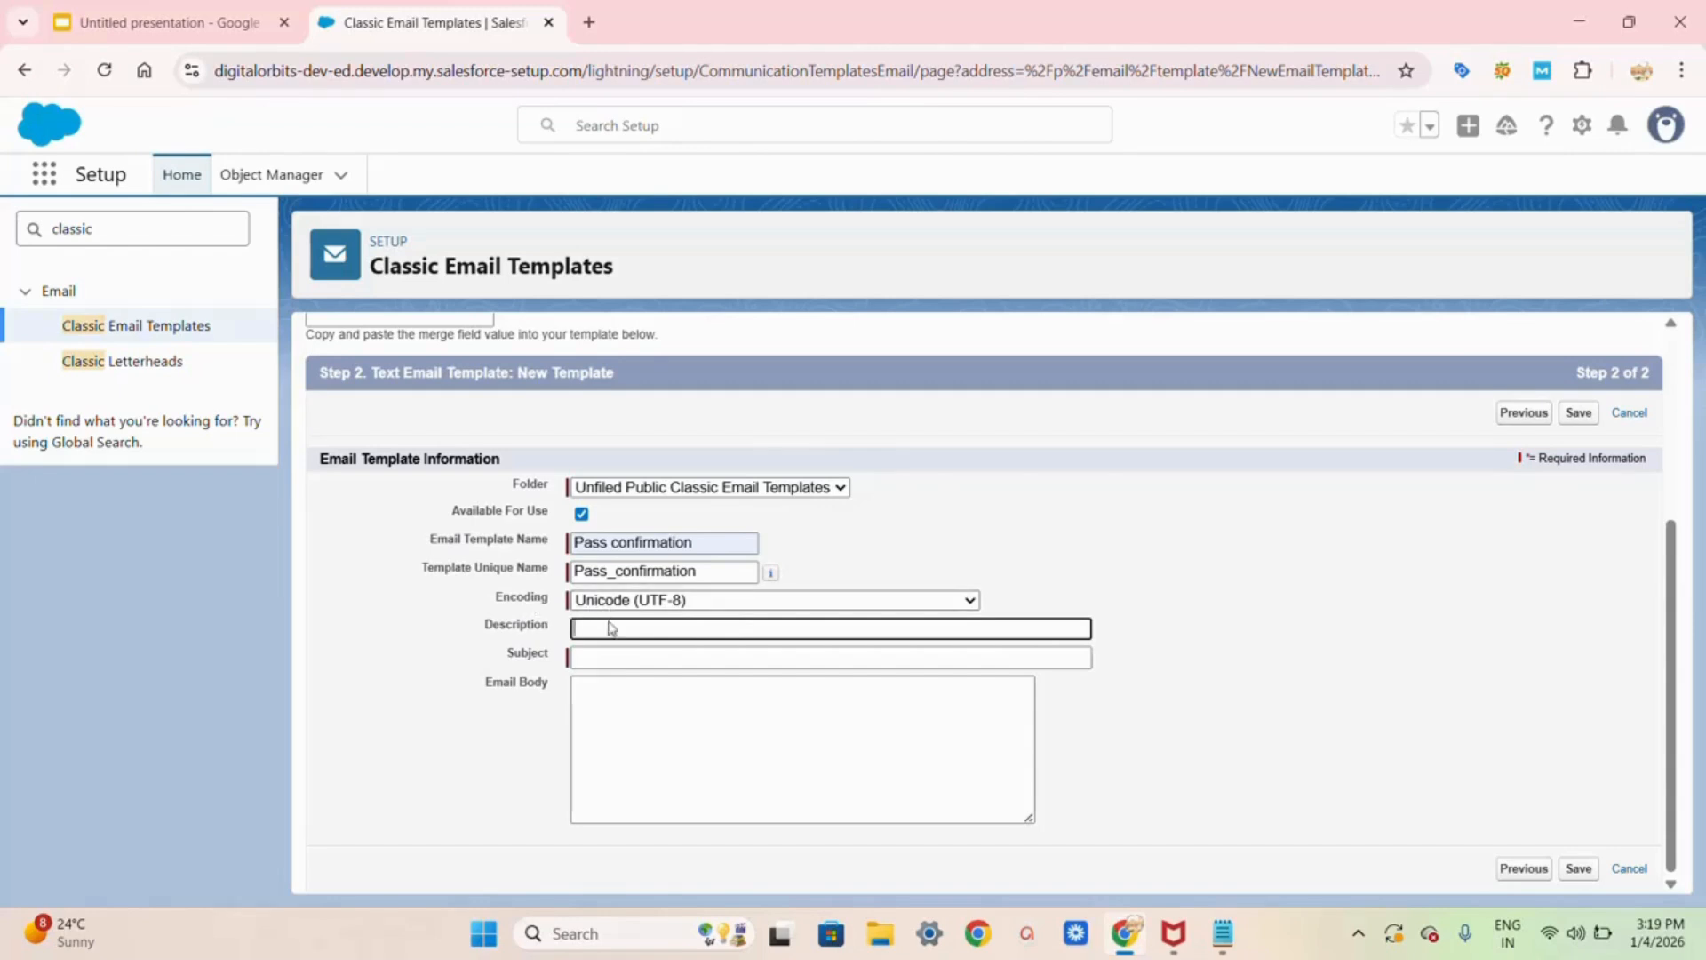
left_click(597, 654)
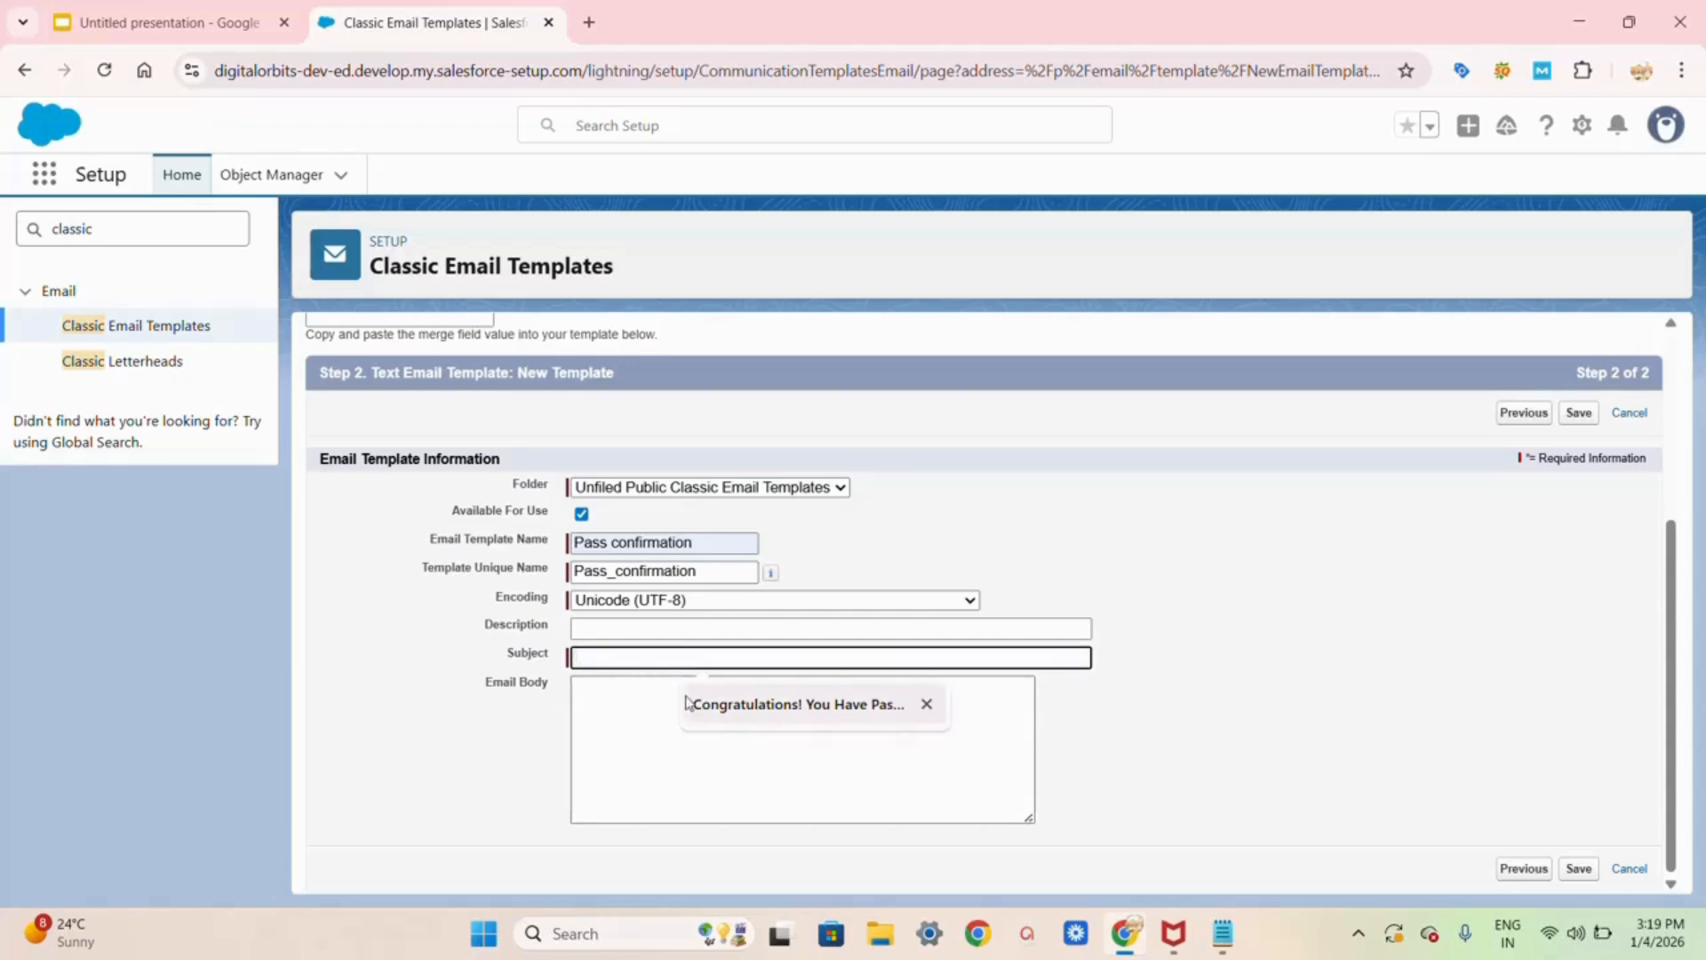
left_click(711, 708)
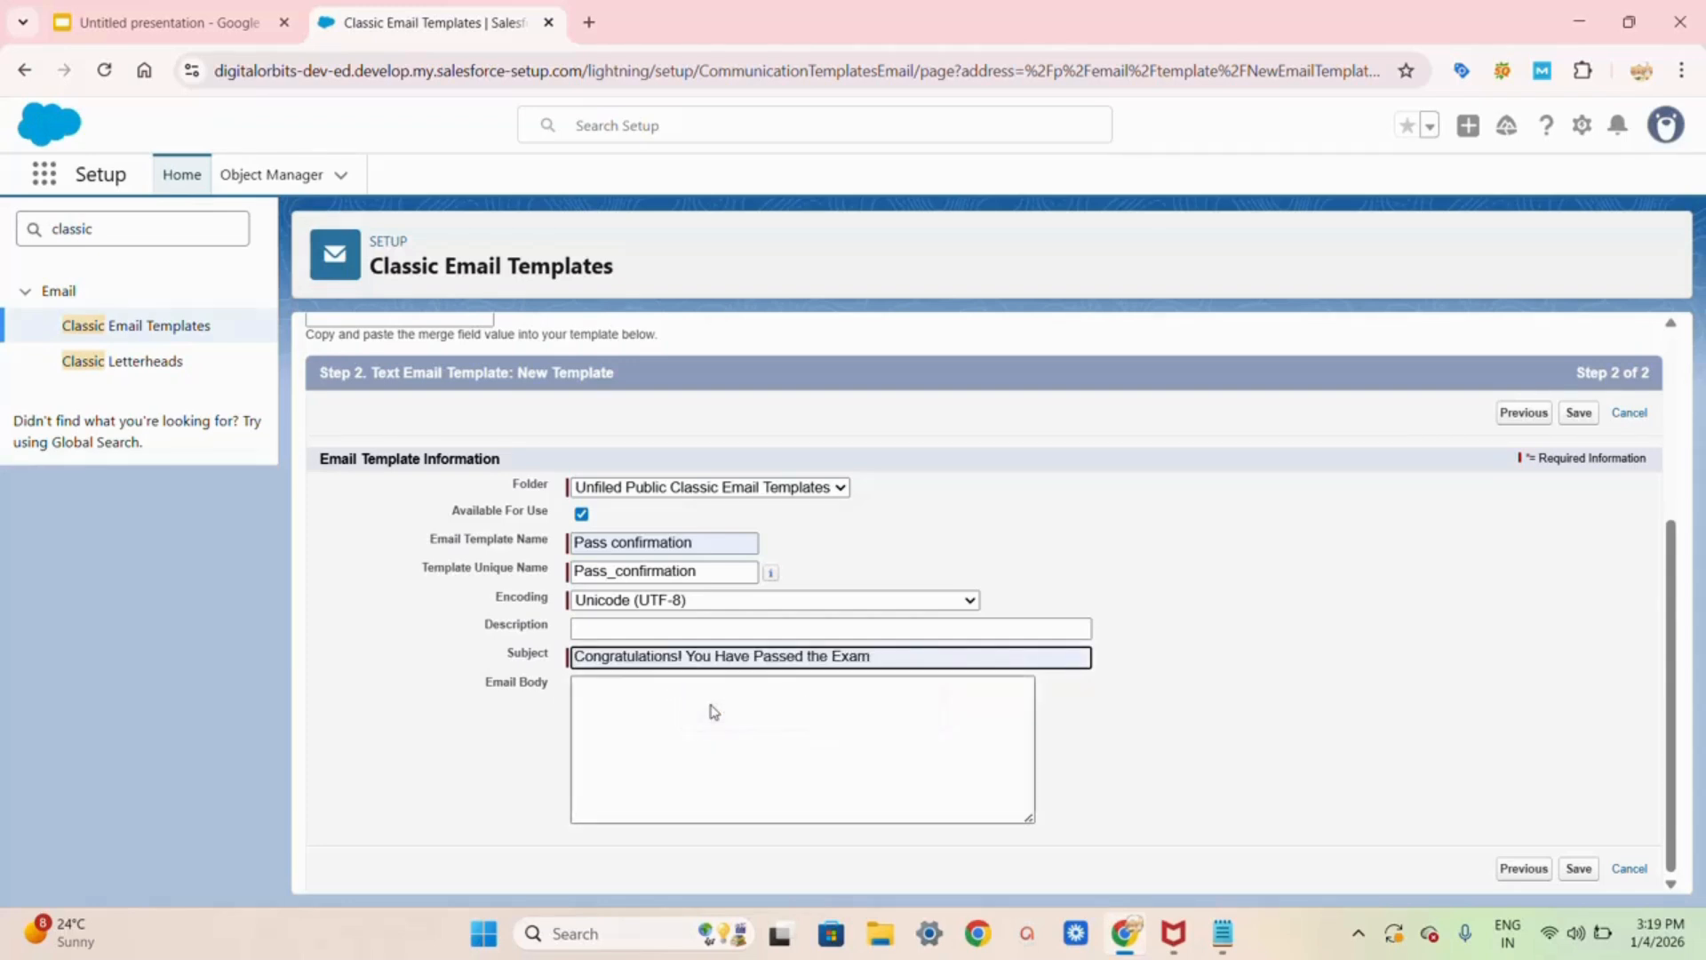
left_click(712, 705)
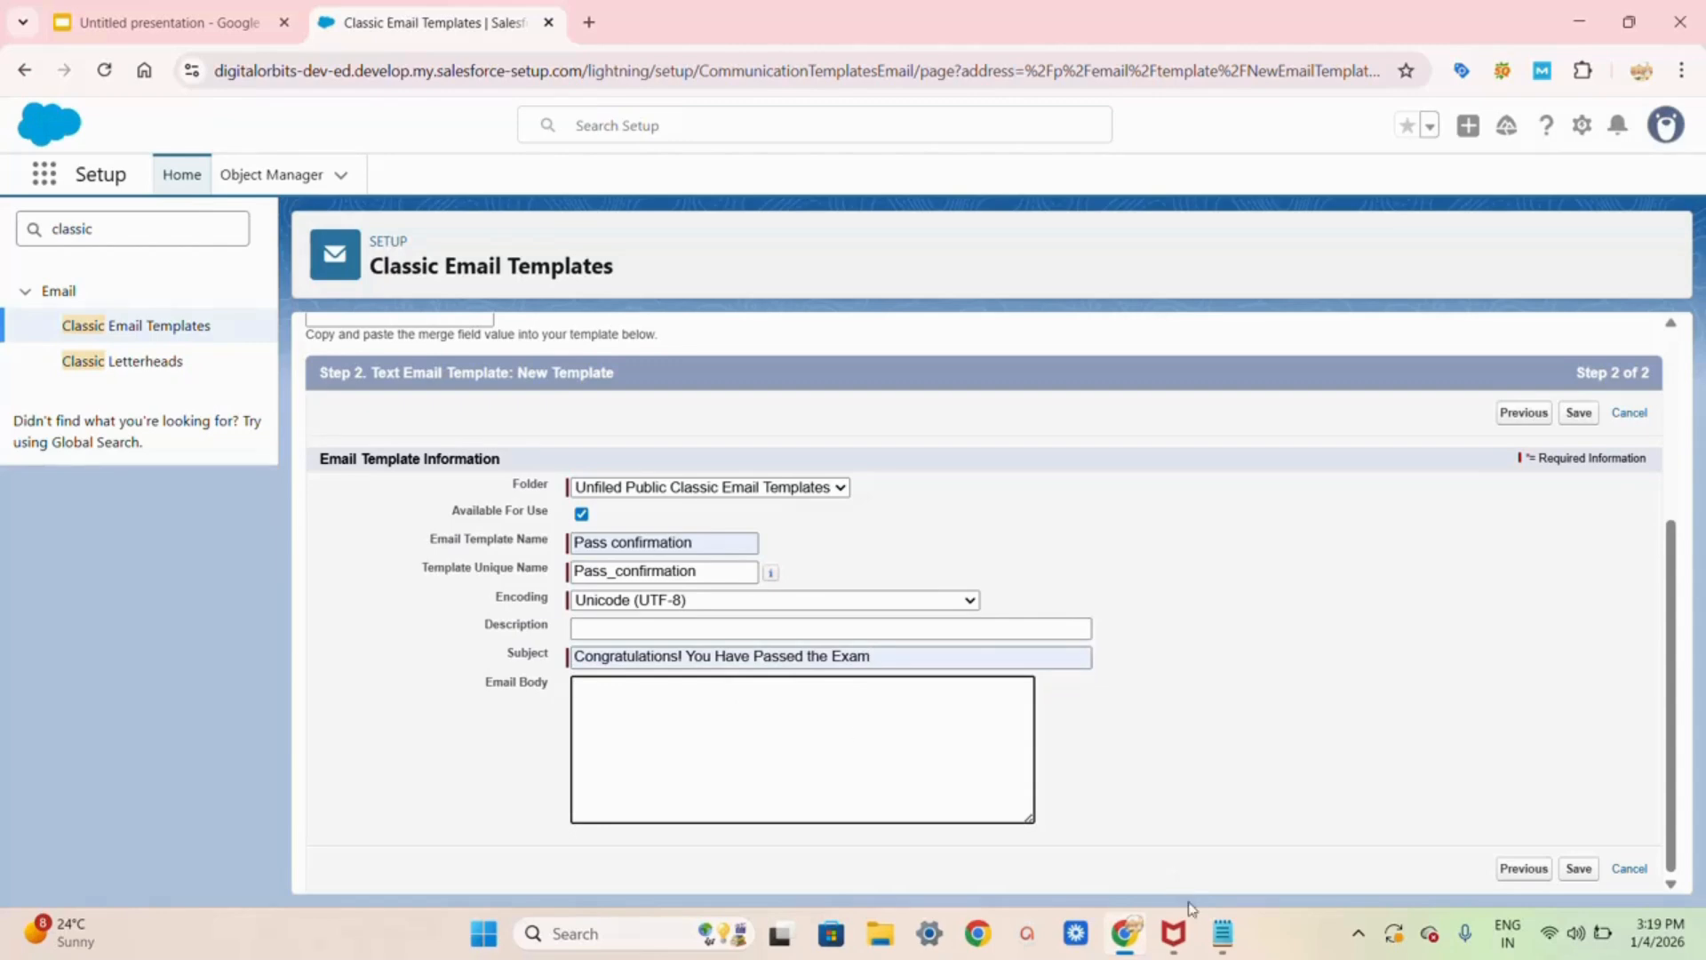
Step: Copy the message from Hello to Academic Team out of Notepad into the Email Body
mouse_move(1220, 931)
left_click(1221, 931)
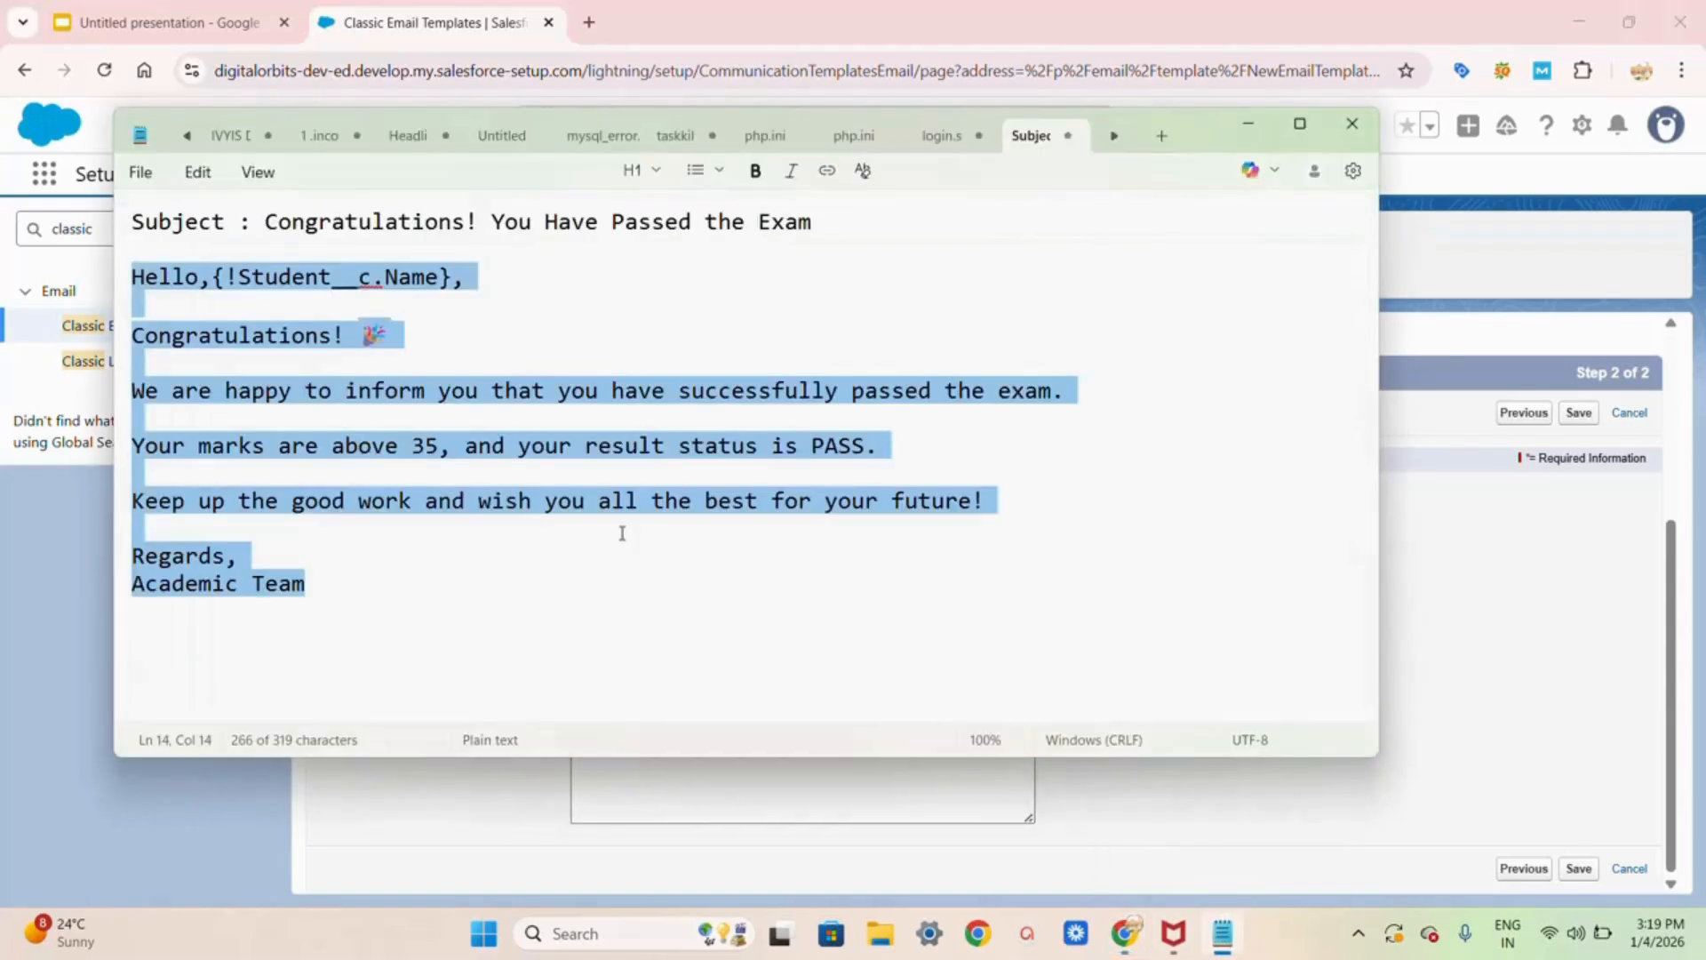
left_click(621, 530)
left_click_drag(133, 277, 453, 577)
key("ctrl+c")
left_click(1261, 127)
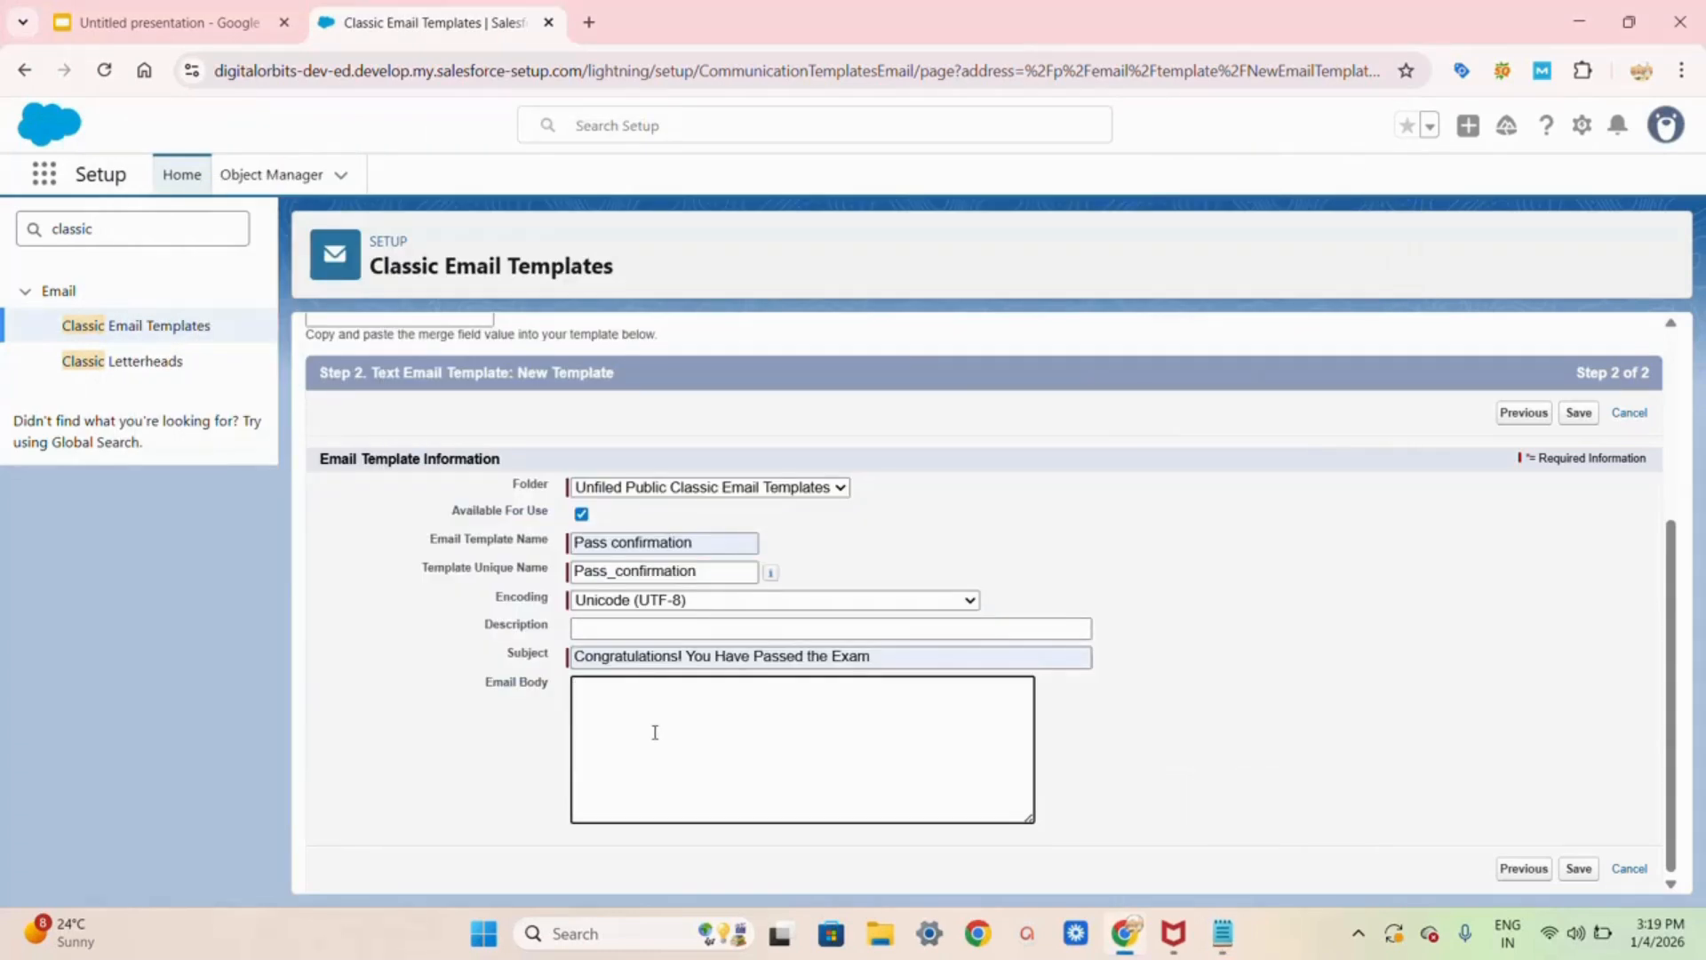
key("ctrl+v")
scroll(655, 731, "up", 1)
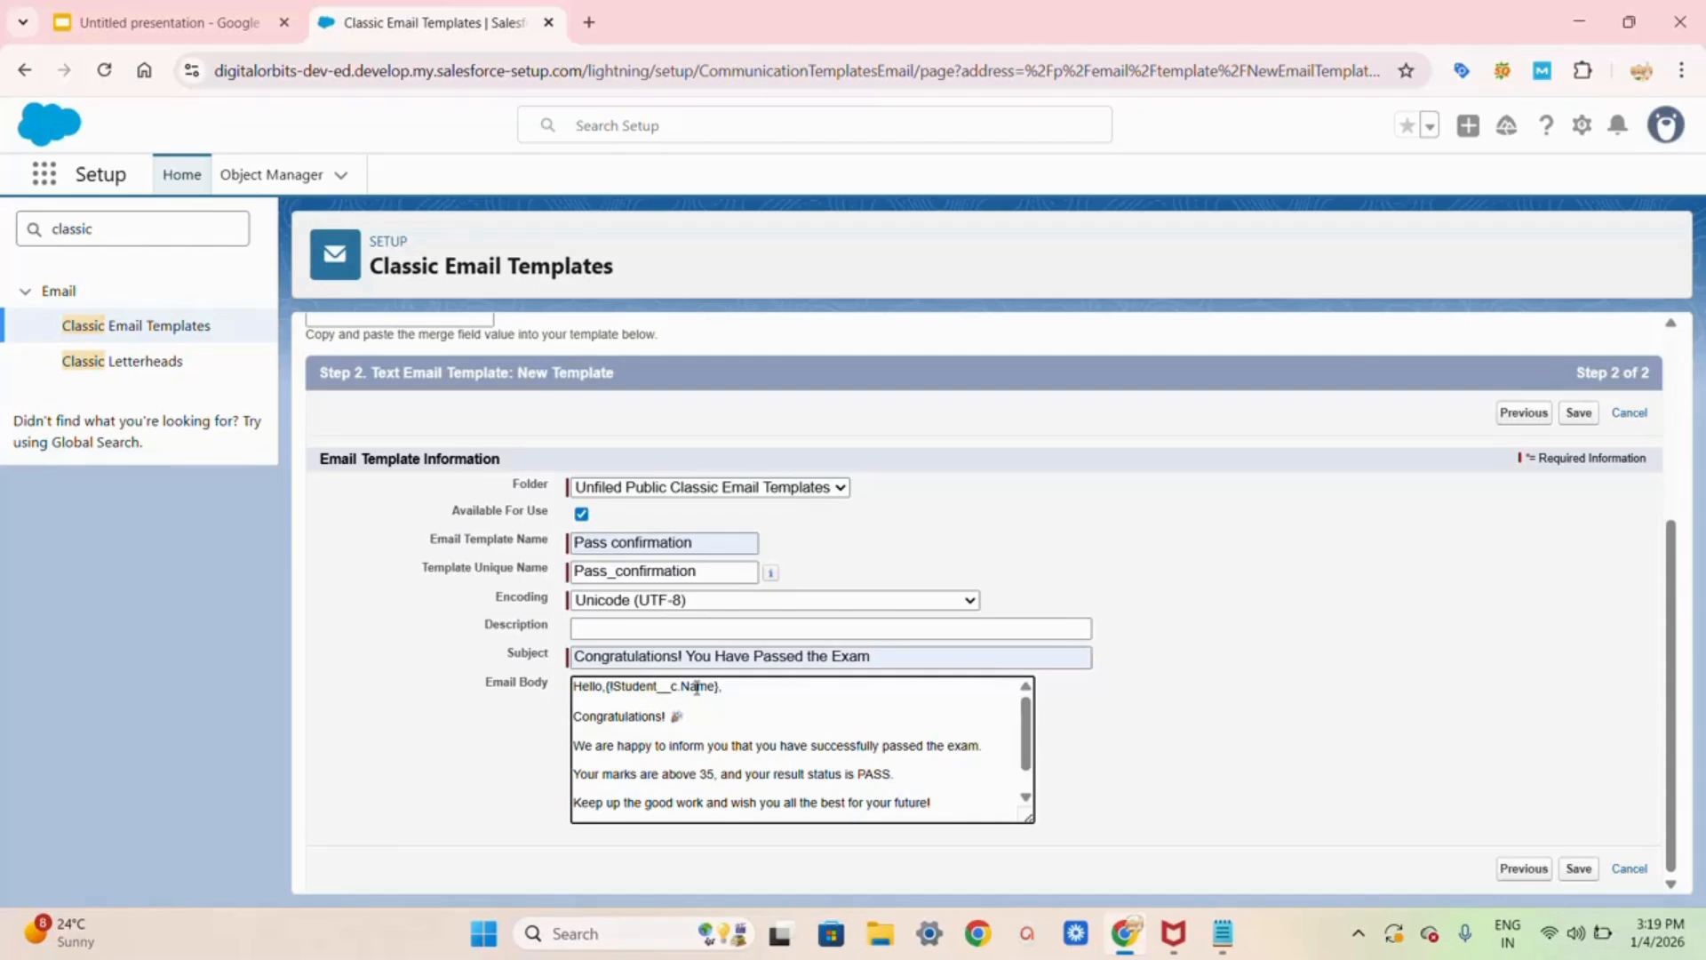
scroll(697, 688, "up", 1)
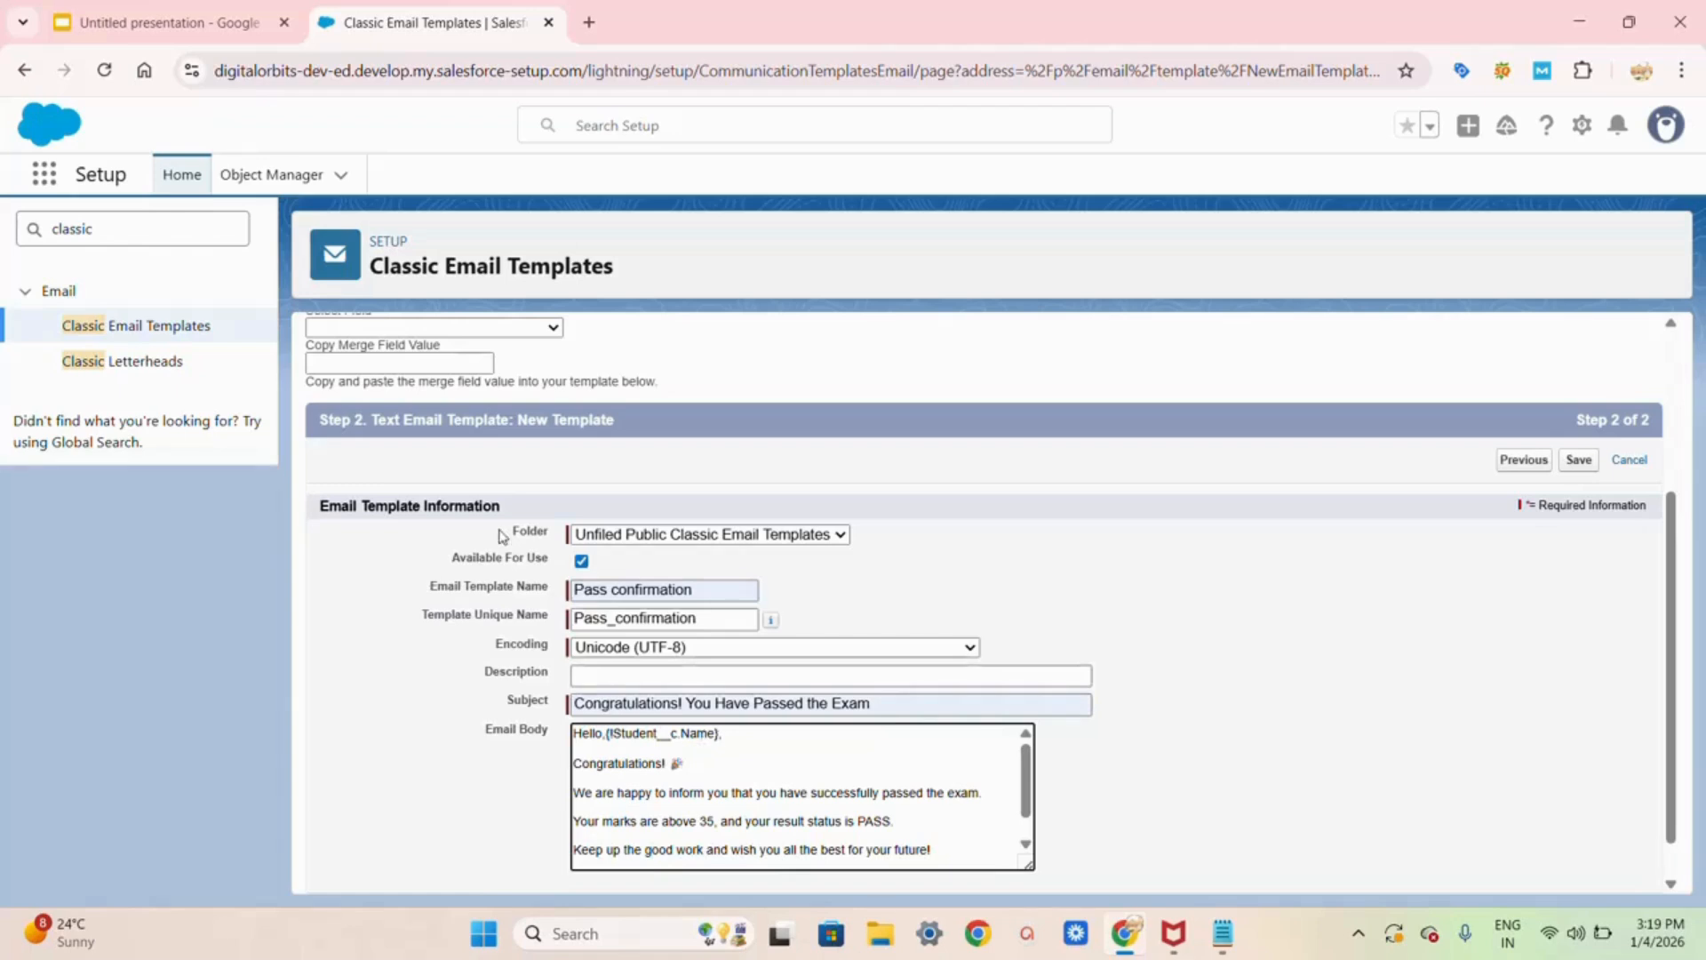
scroll(502, 544, "up", 3)
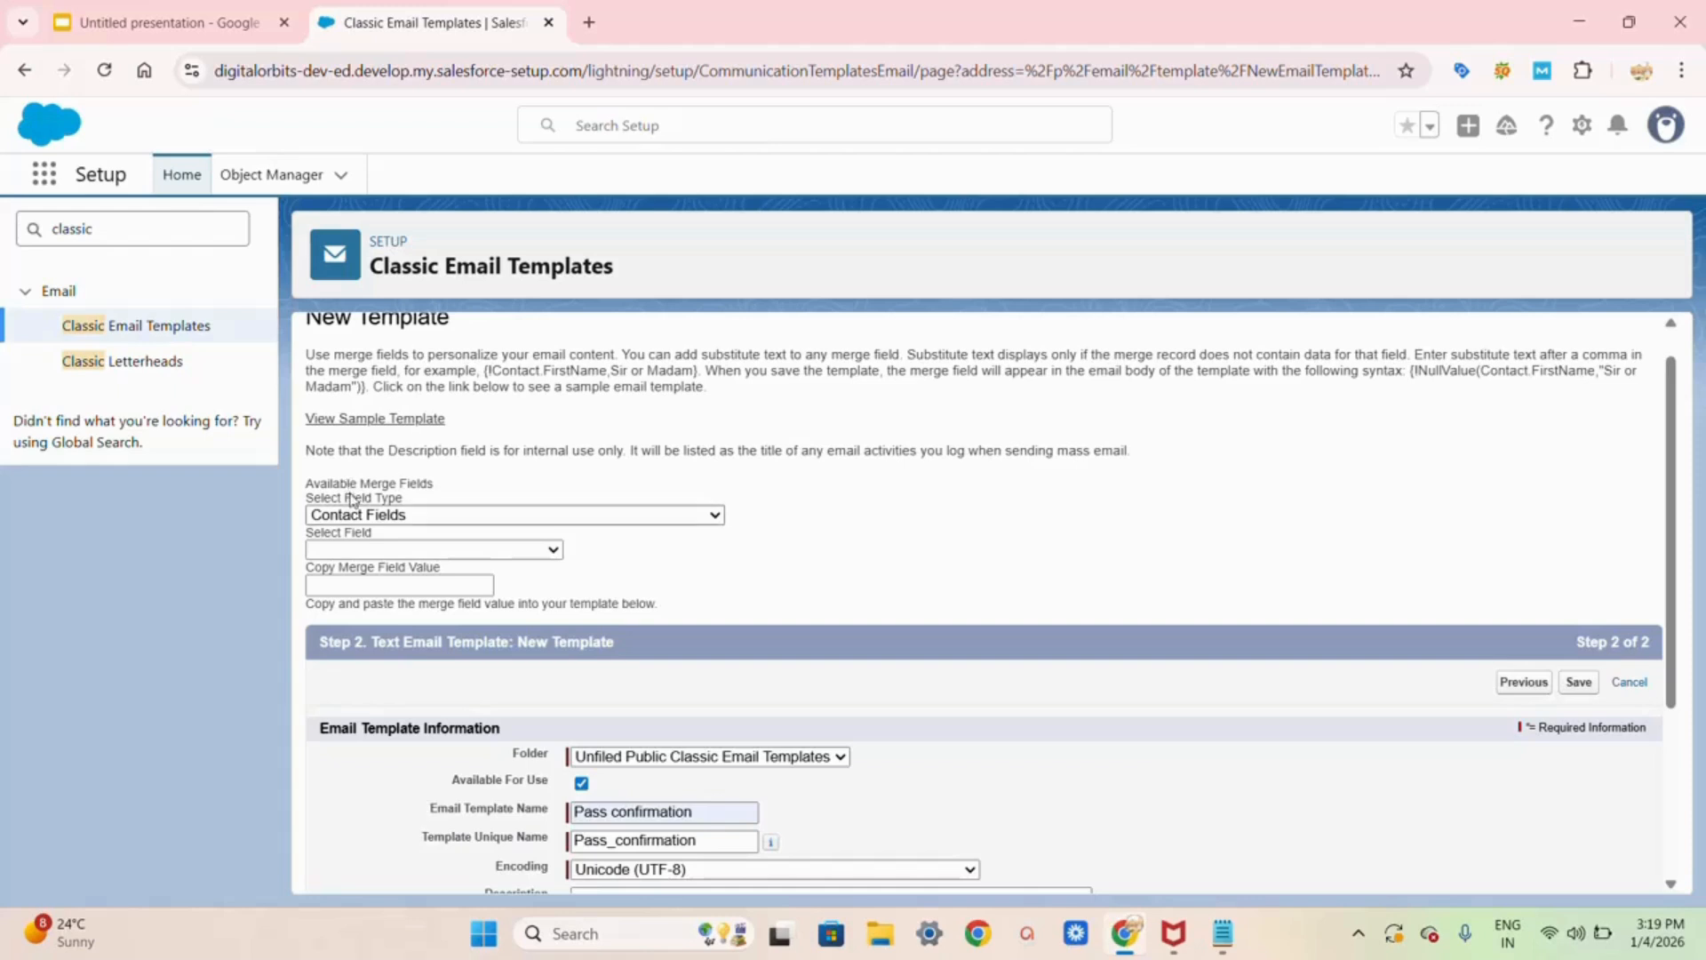
Step: Look up the Student Fields > Student Name merge field and copy {!Student__c.Name}
left_click(411, 519)
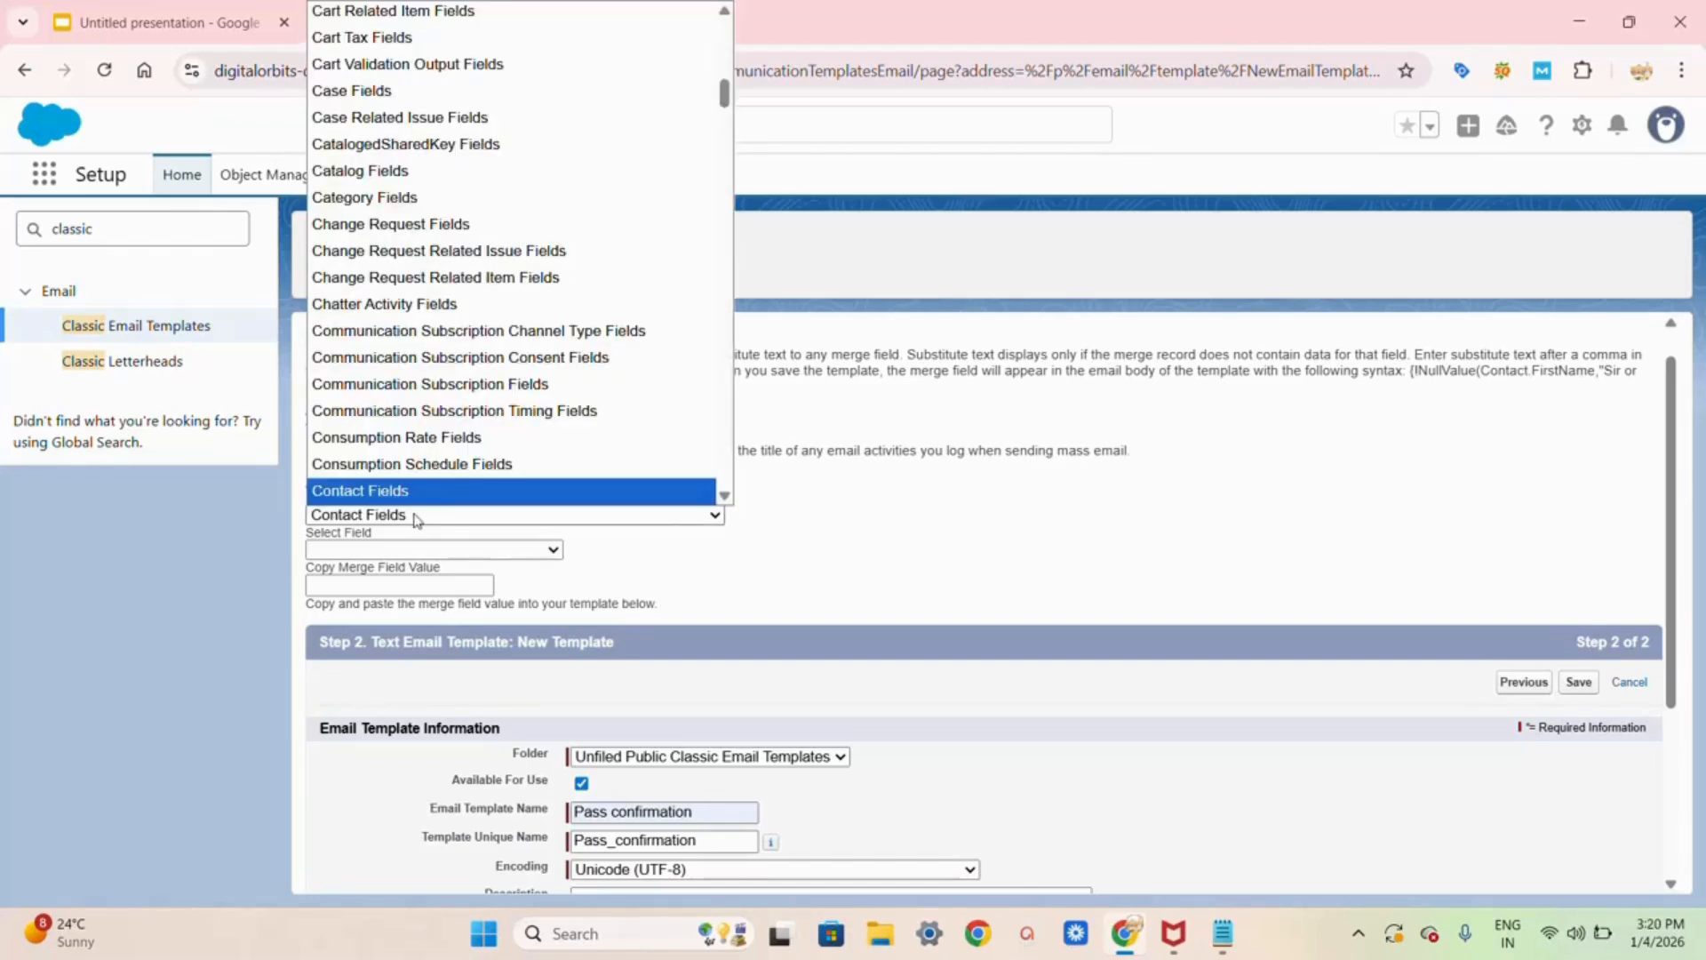
key("s")
key("t")
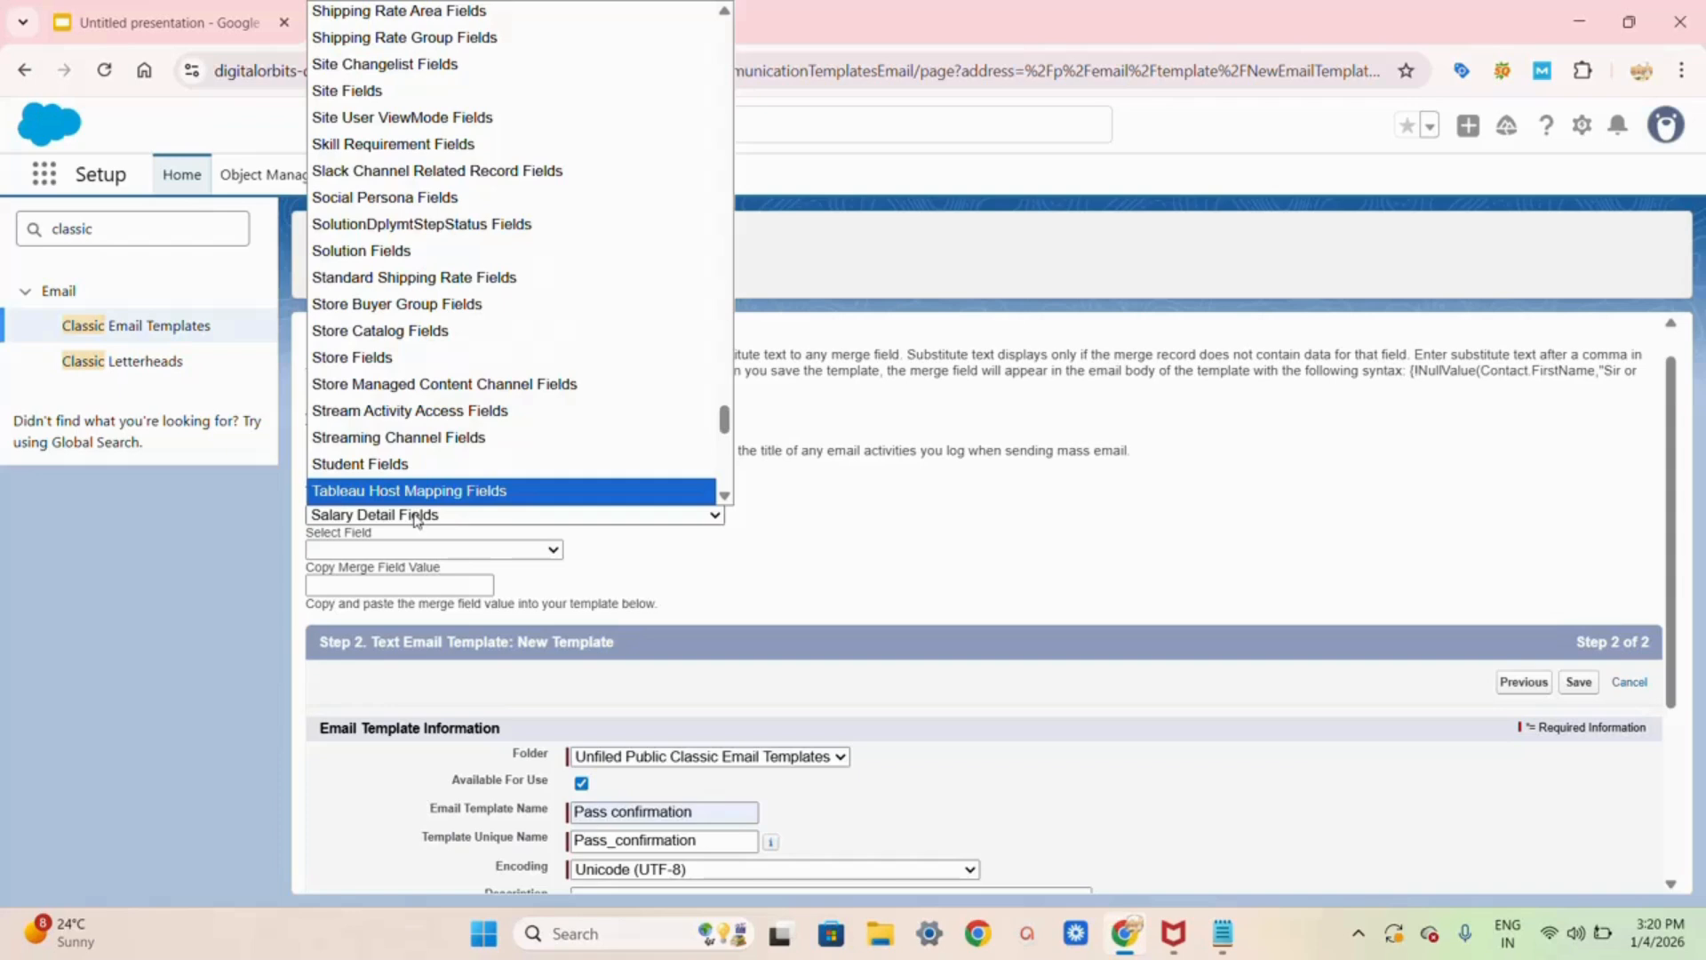
left_click(388, 474)
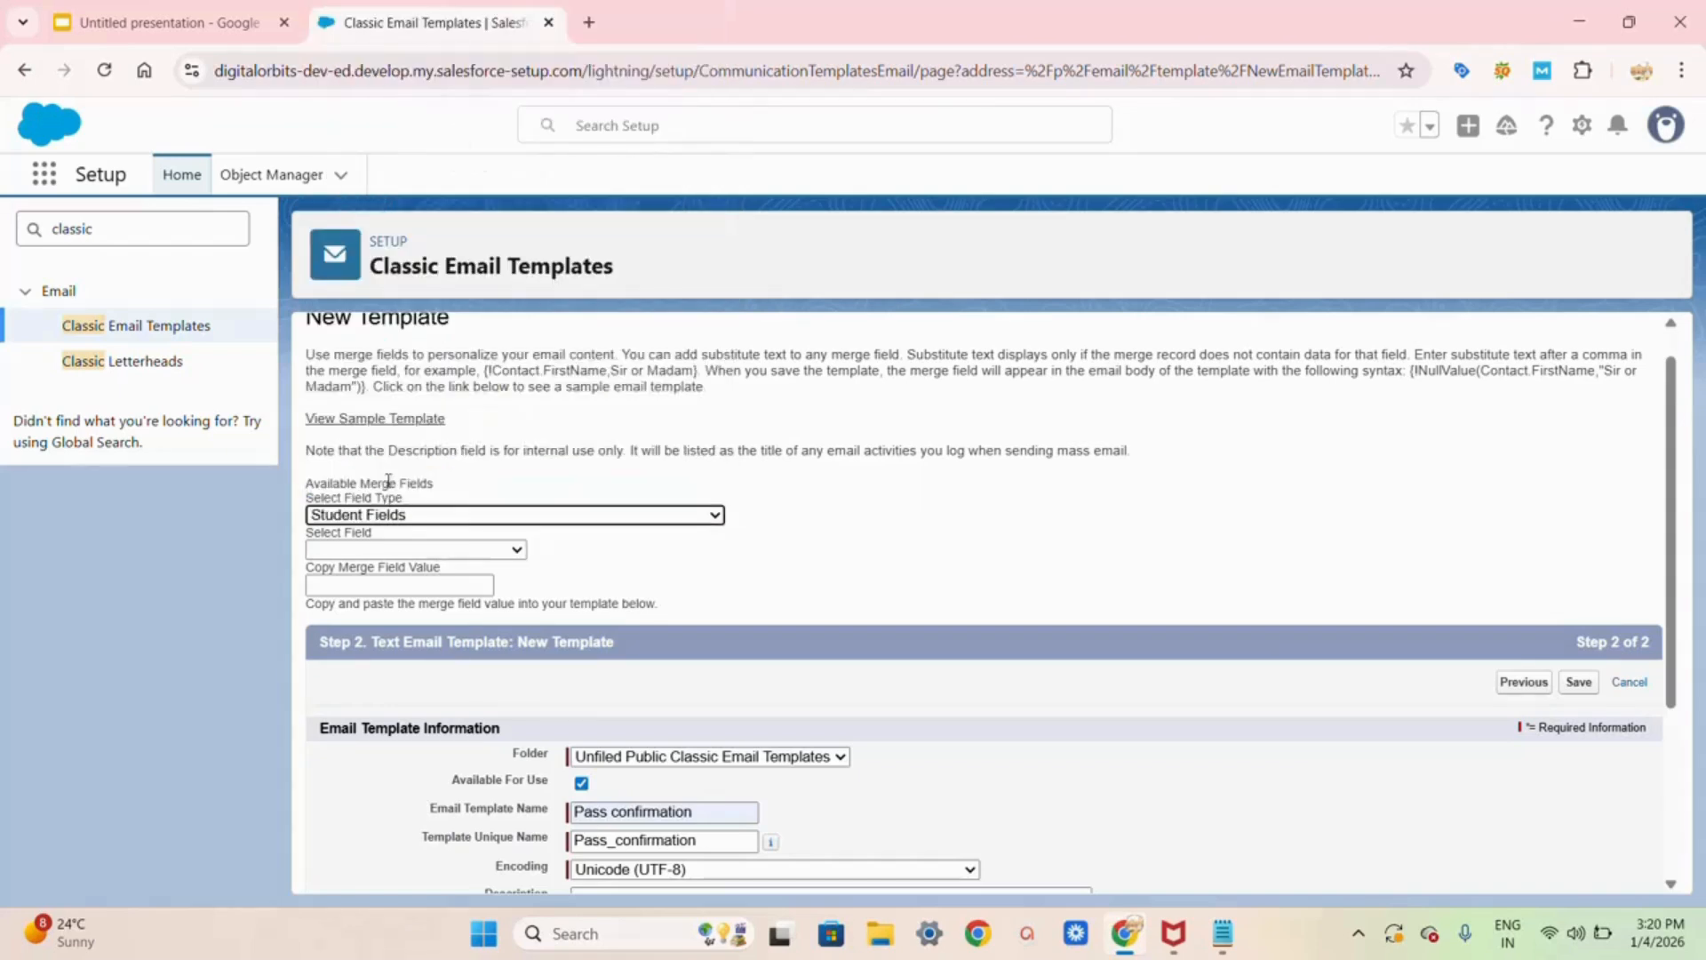
left_click(374, 550)
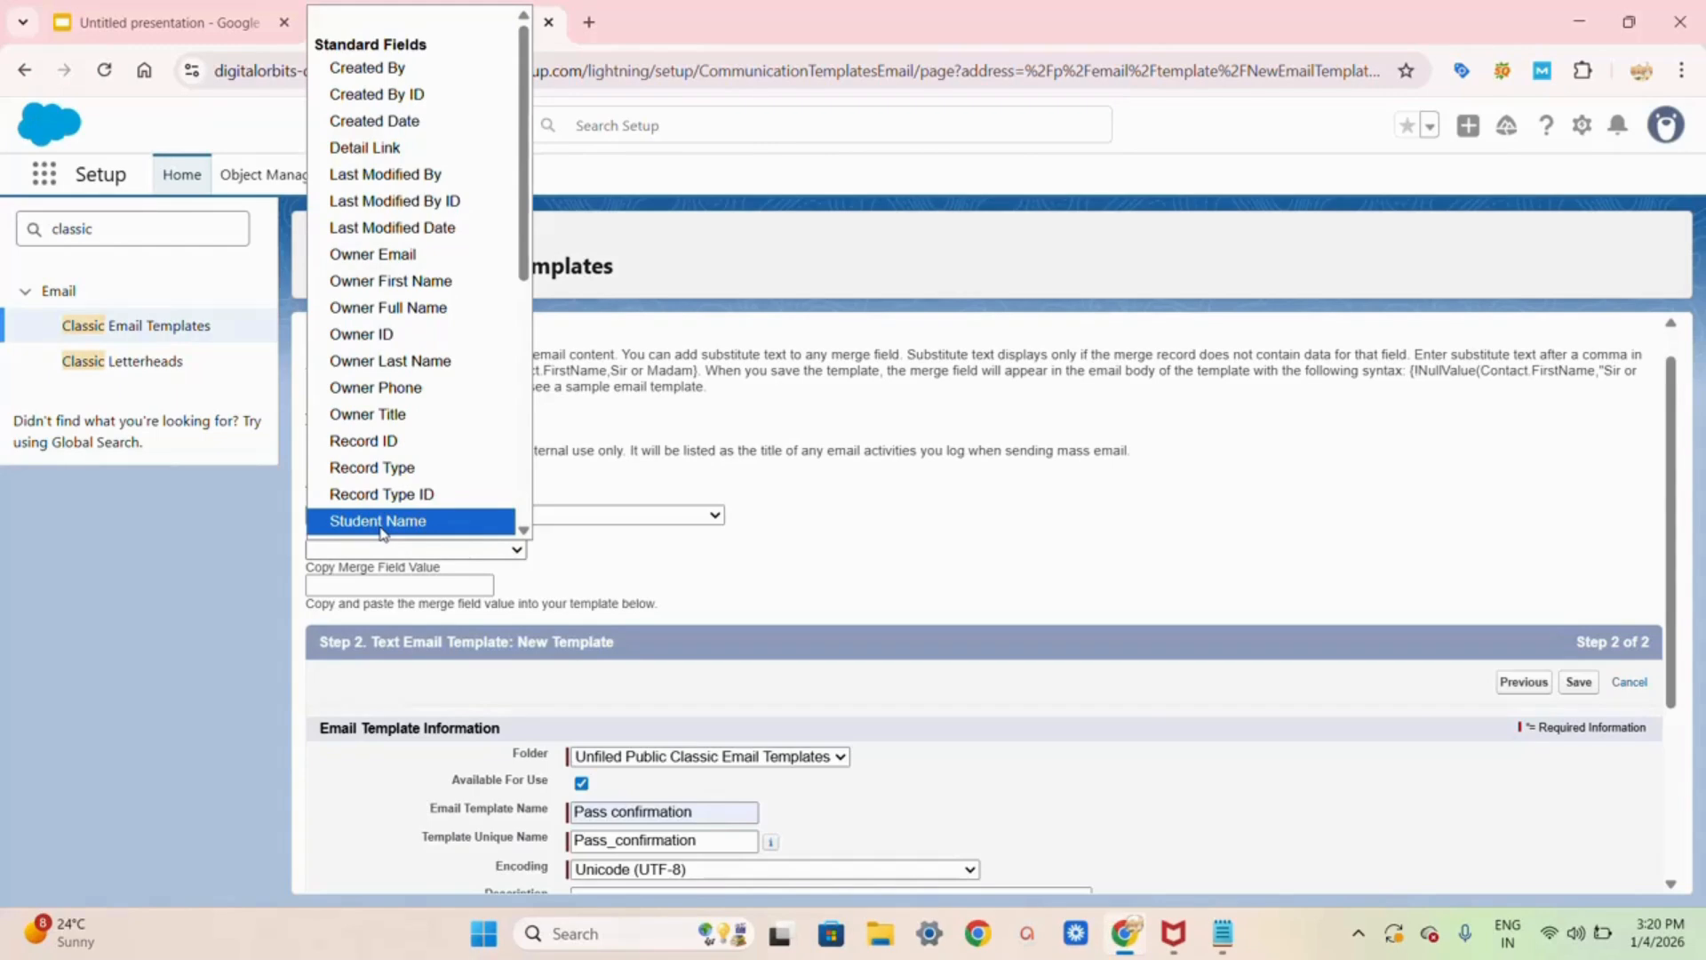
left_click(380, 522)
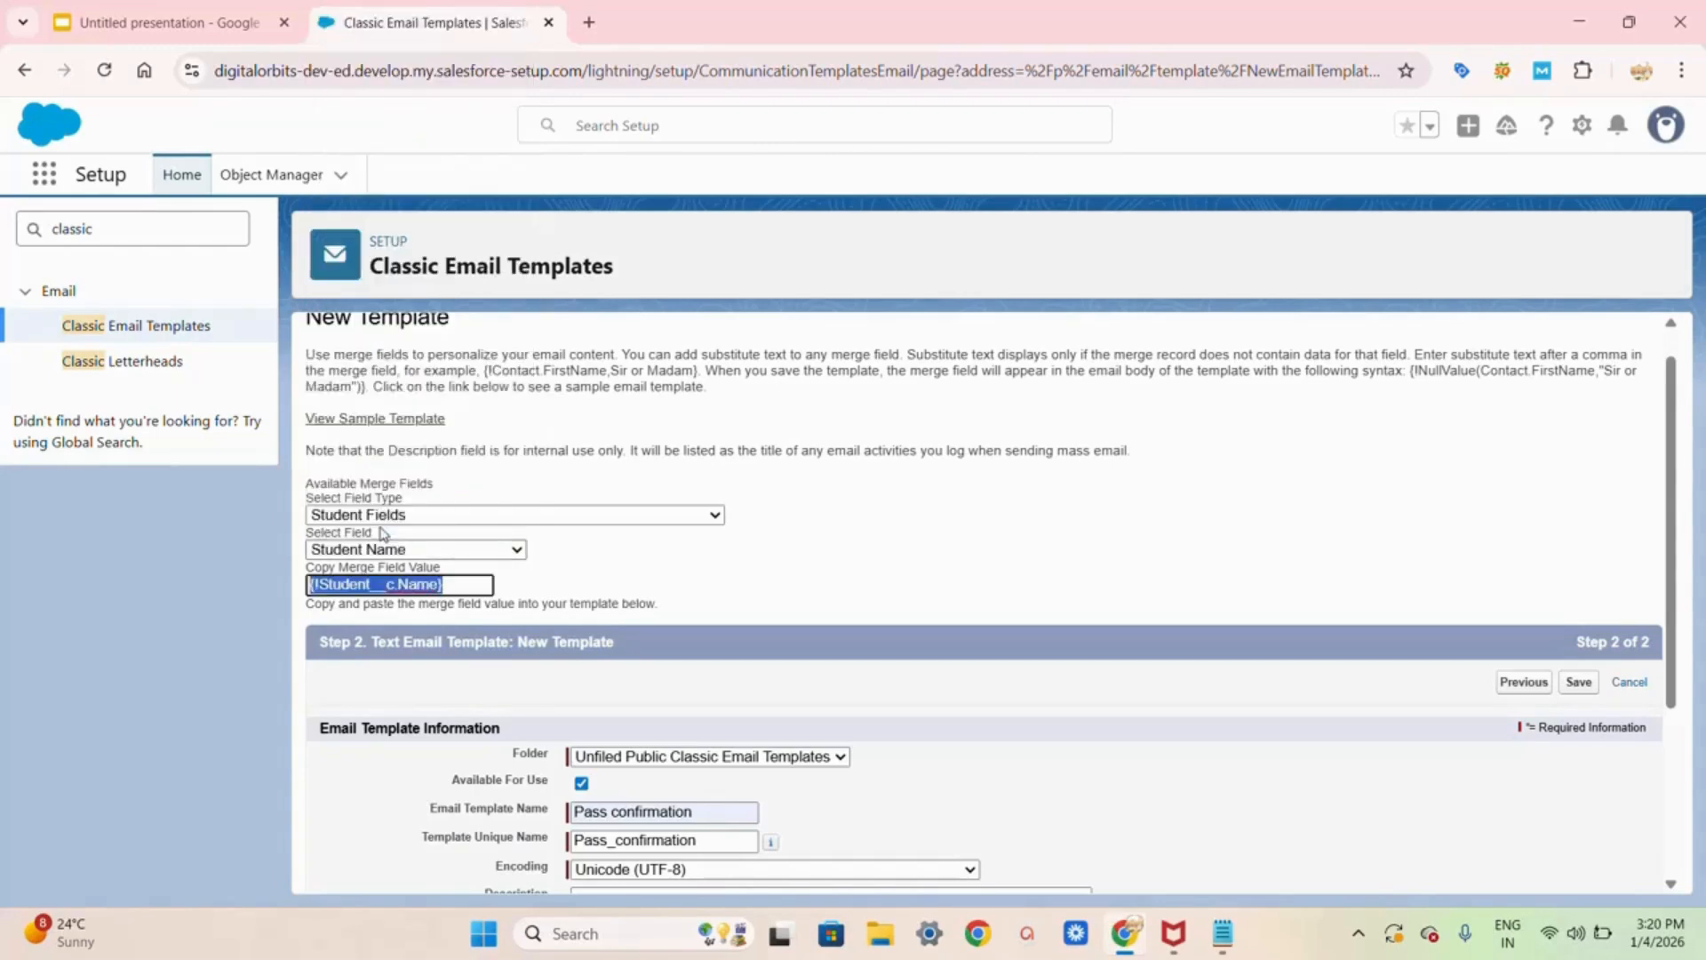
left_click(453, 583)
left_click_drag(453, 583, 282, 583)
key("ctrl+c")
Step: Replace the greeting's name placeholder with {!Student__c.Name} after Hello
scroll(892, 735, "down", 3)
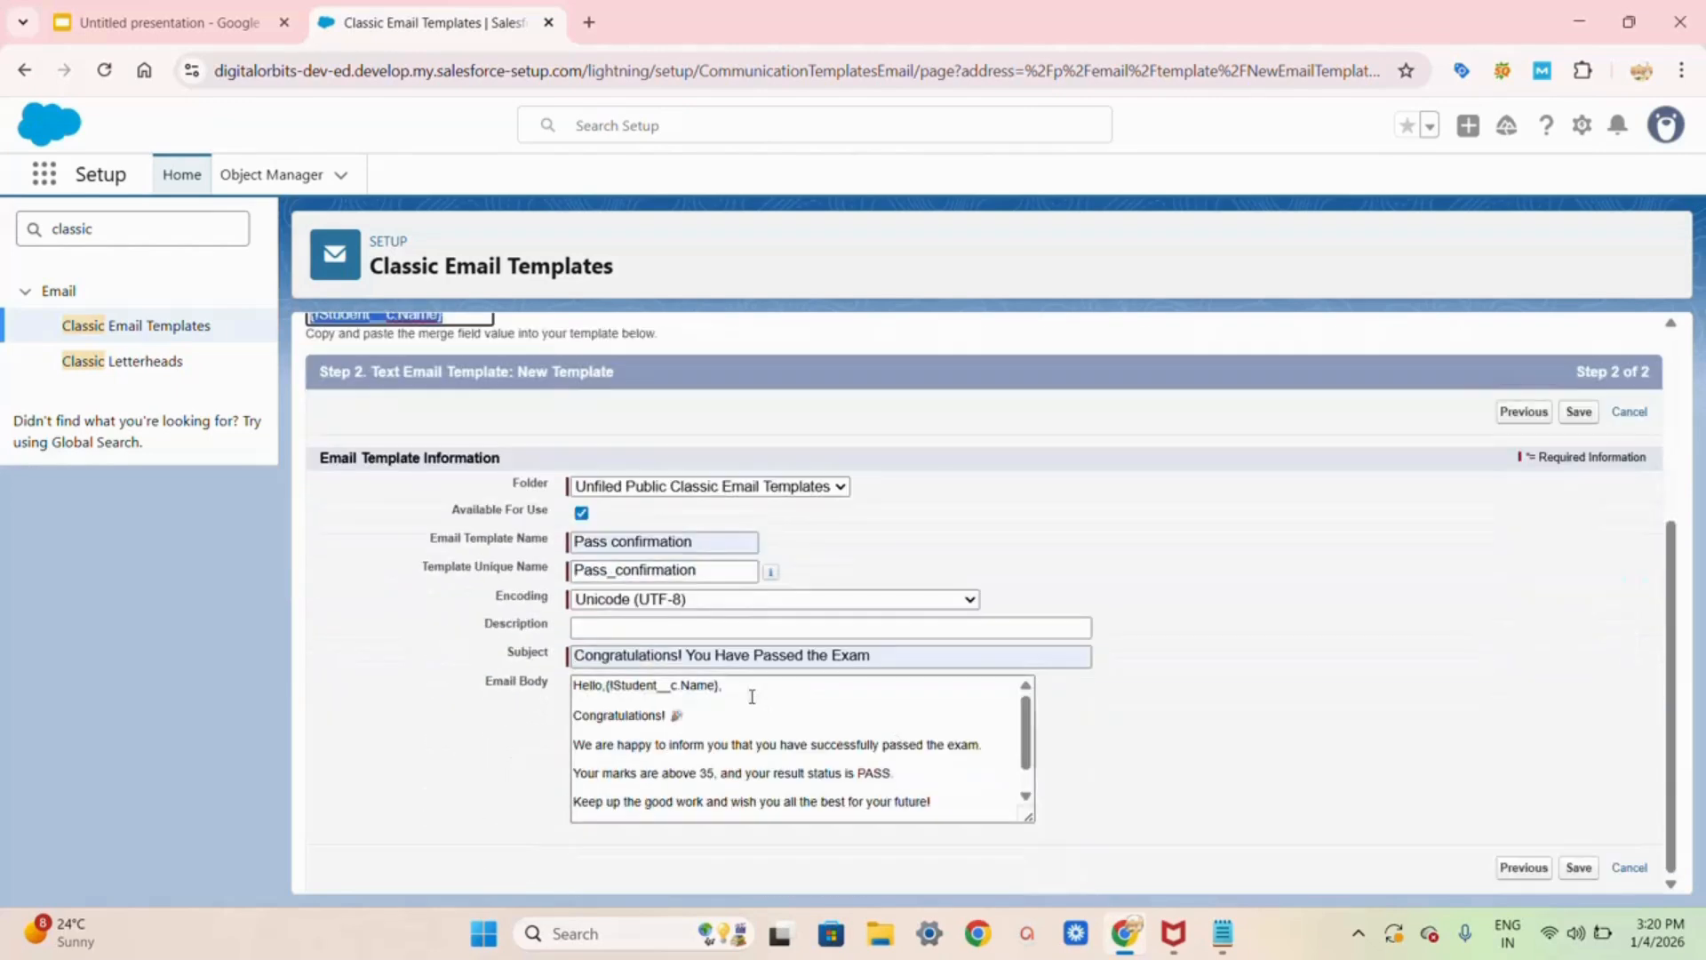
left_click(721, 687)
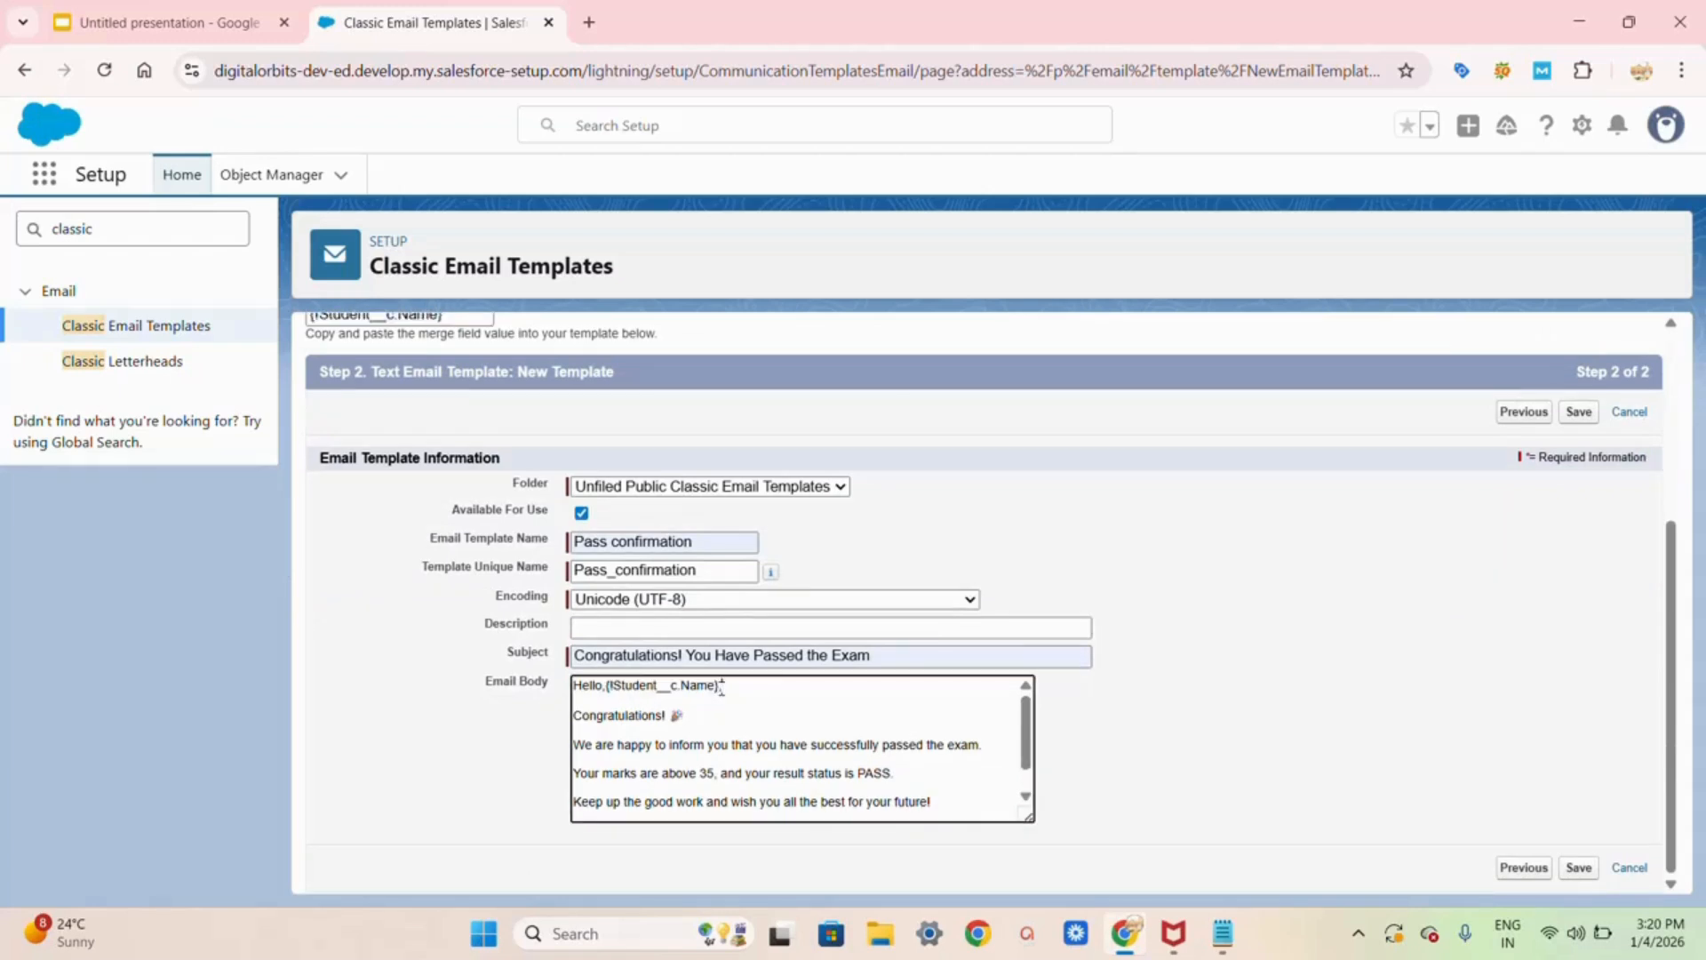
key("BackSpace")
key("BackSpace")
key("BackSpace")
key("BackSpace")
key("BackSpace")
key("BackSpace")
key("BackSpace")
key("BackSpace")
key("BackSpace")
key("BackSpace")
key("BackSpace")
key("BackSpace")
key("BackSpace")
key("BackSpace")
key("BackSpace")
key("BackSpace")
key("BackSpace")
key("ctrl+v")
scroll(722, 688, "down", 1)
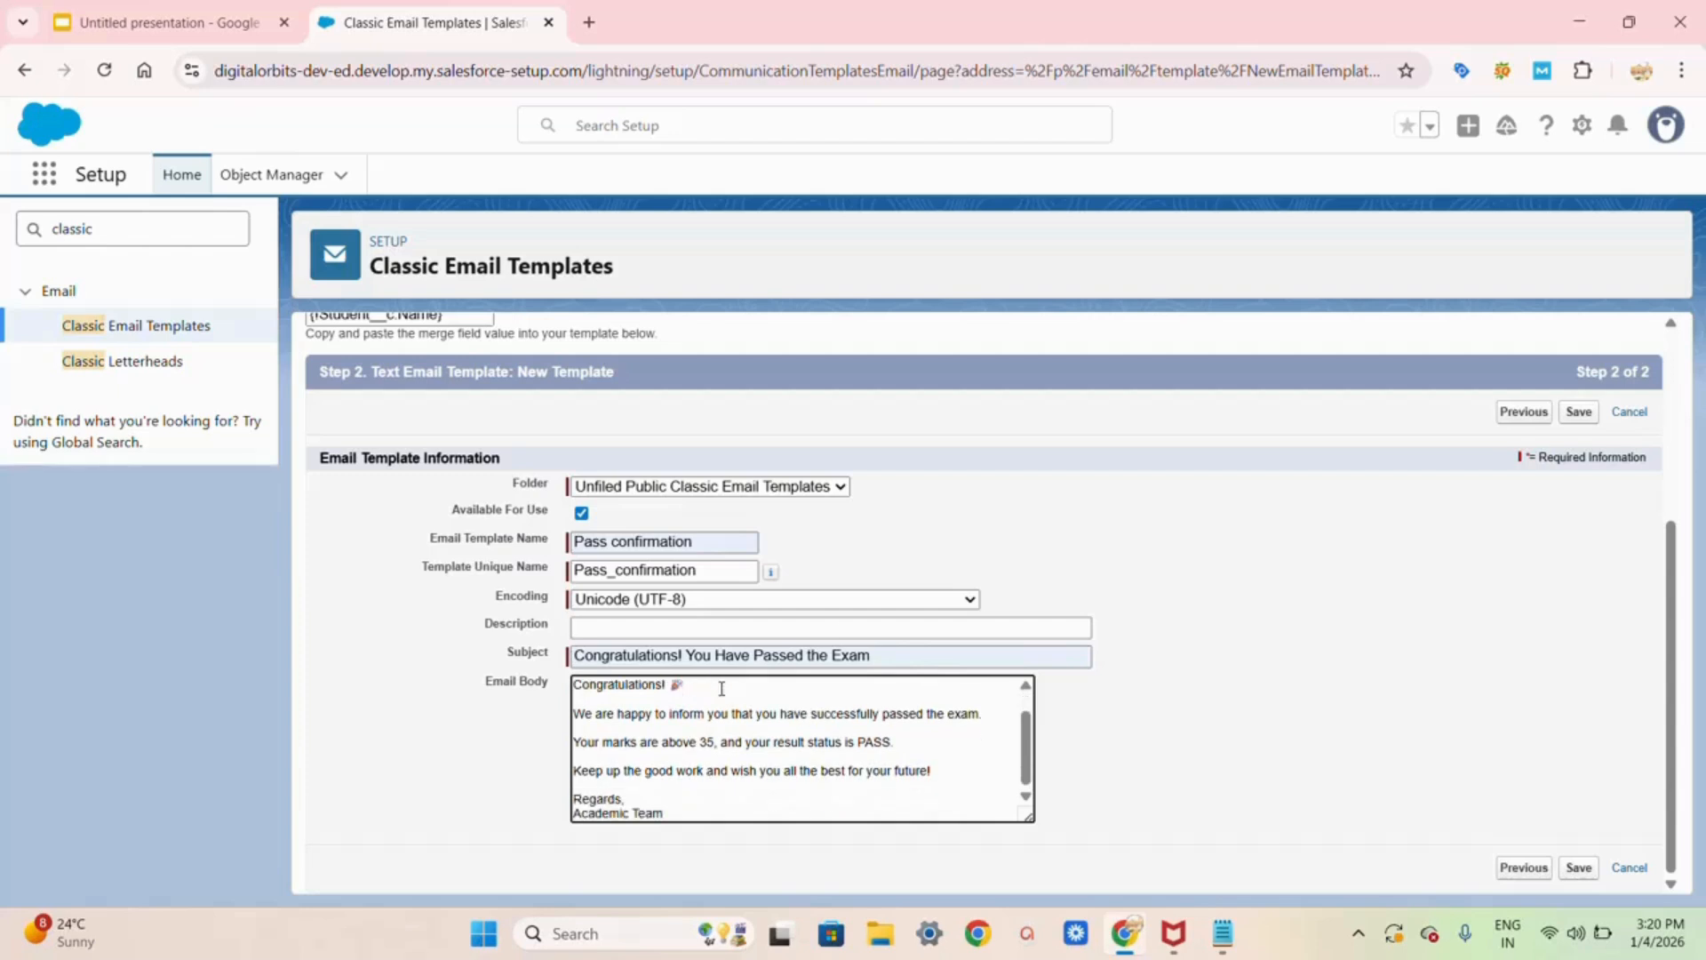
Step: Save the Pass confirmation template and review its Plain Text Preview
left_click(1581, 872)
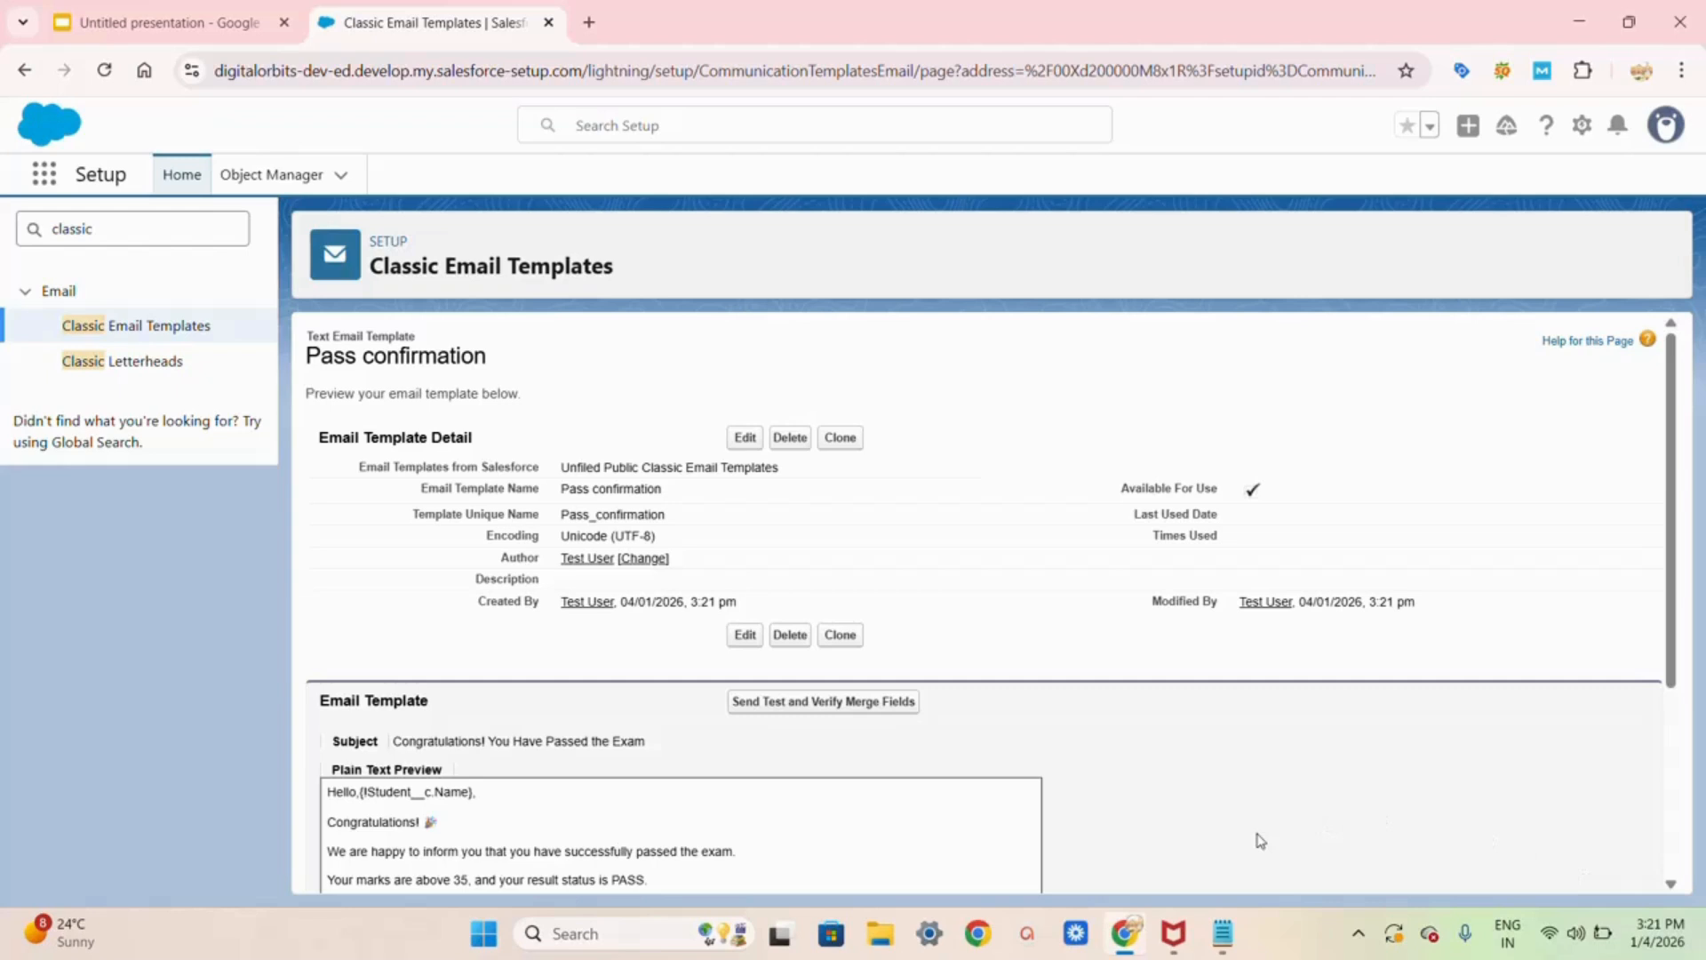
scroll(1260, 840, "down", 3)
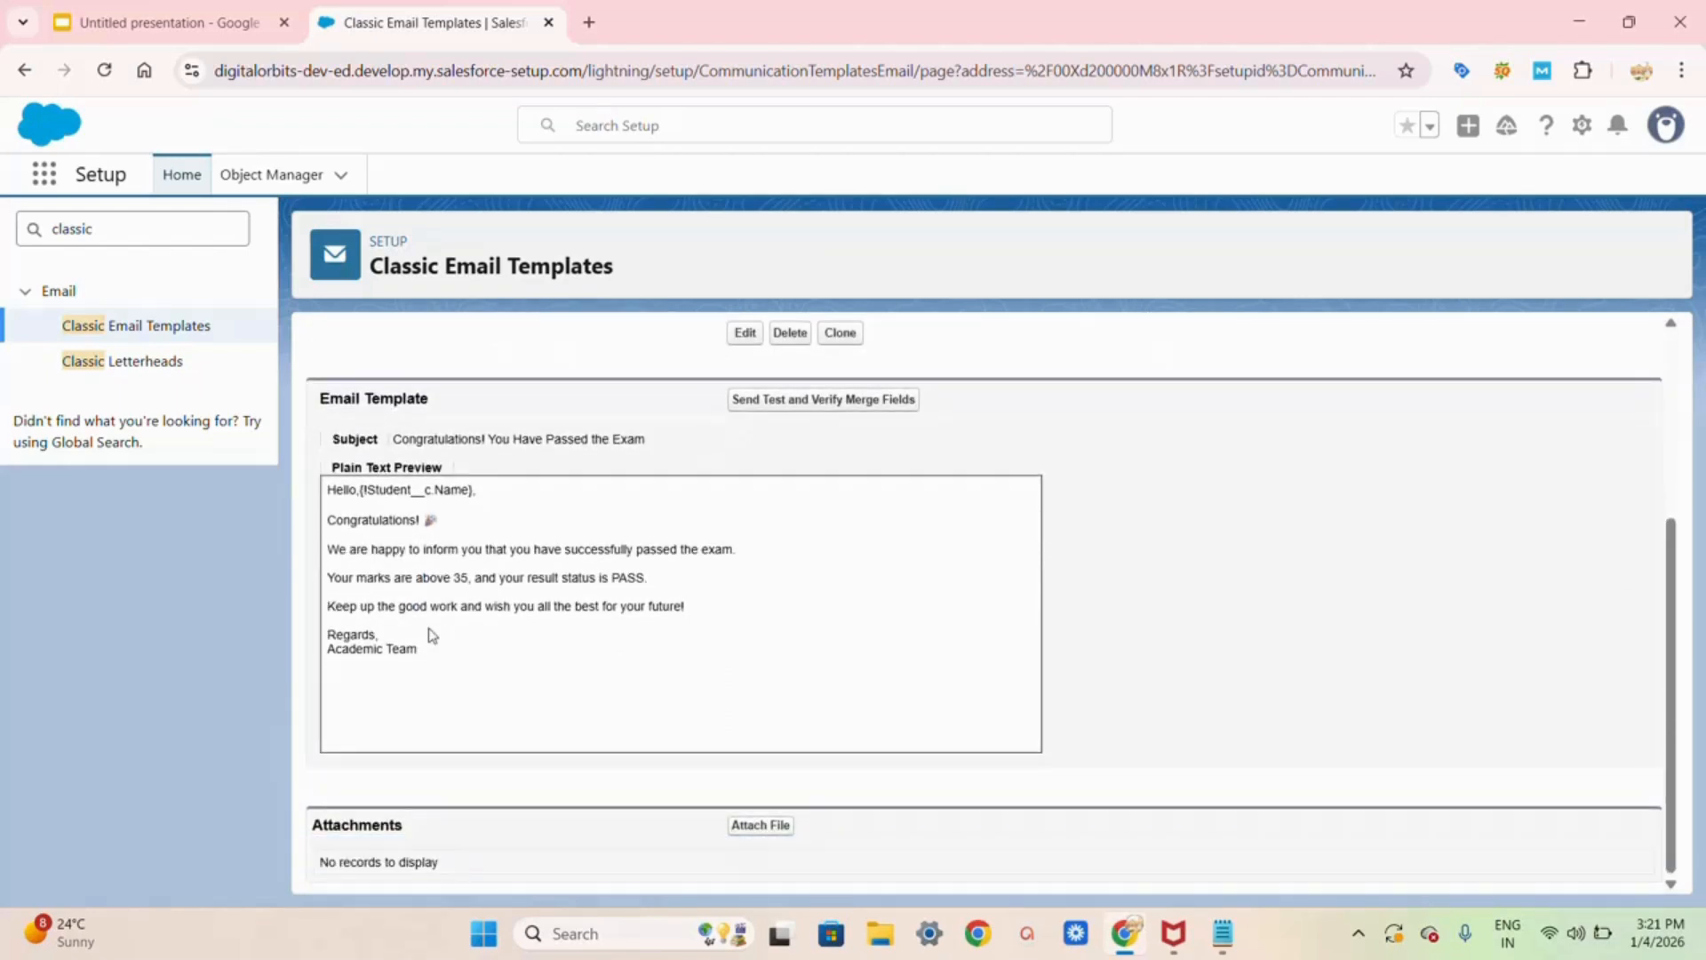
scroll(432, 634, "up", 2)
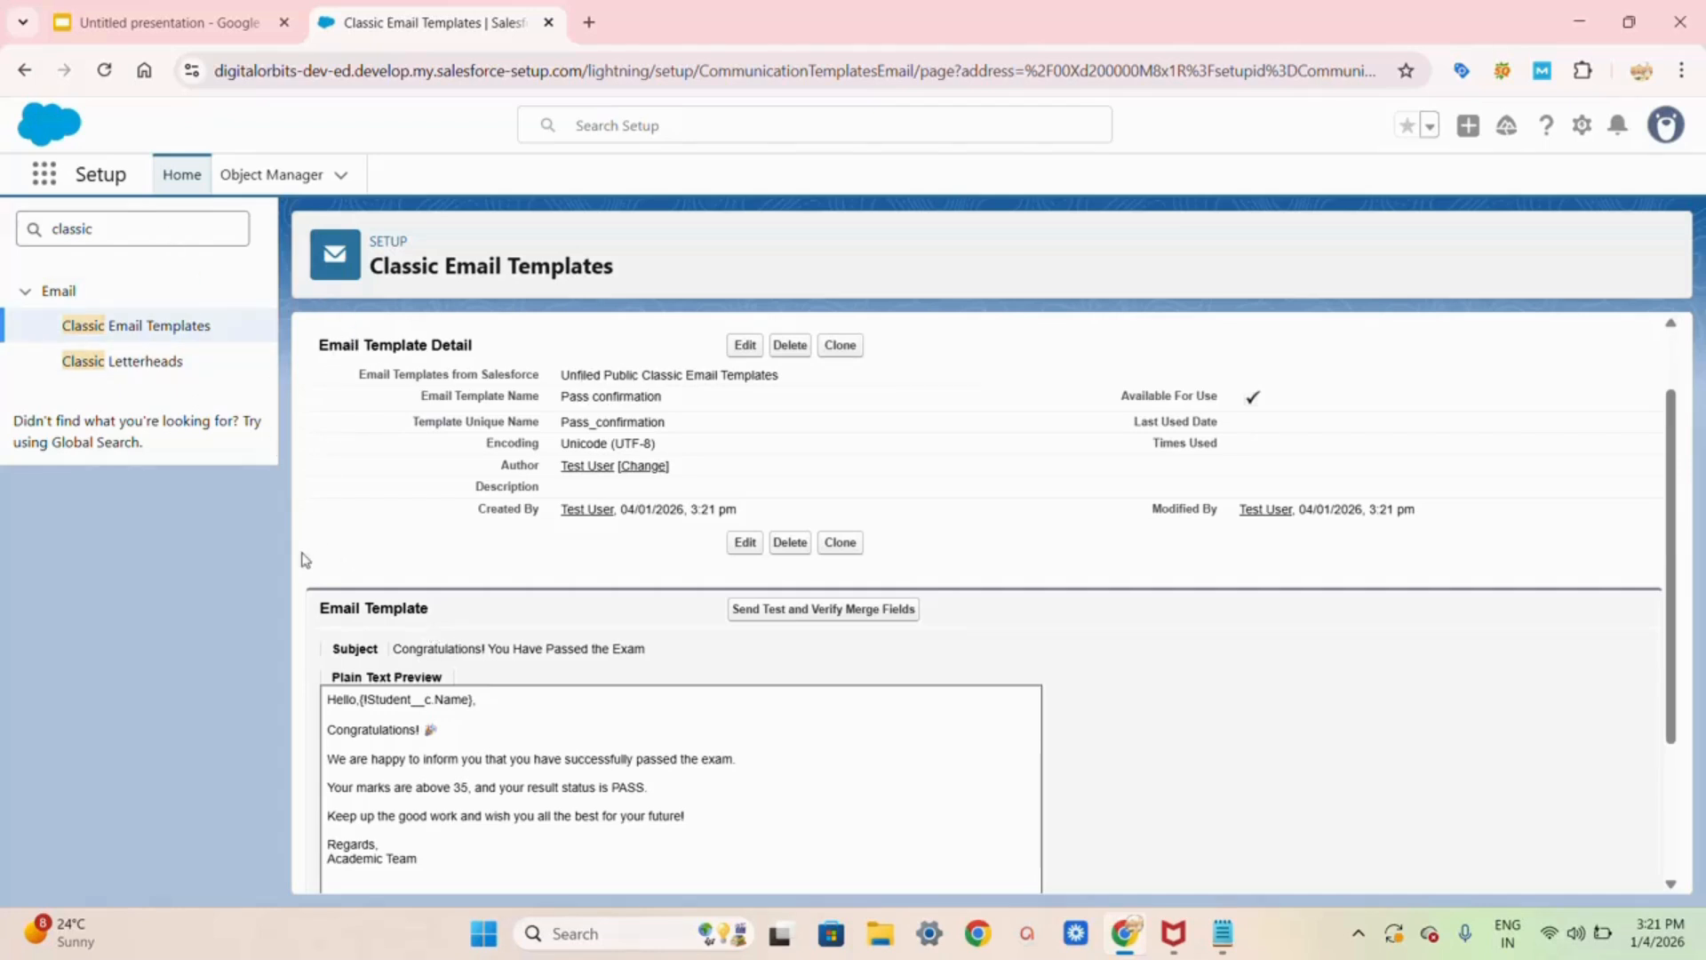
Step: Search Setup for 'workflow rules', permanently skip its introduction, and reach All Workflow Rules
left_click(160, 228)
key("BackSpace")
key("BackSpace")
key("BackSpace")
key("BackSpace")
key("BackSpace")
key("BackSpace")
key("BackSpace")
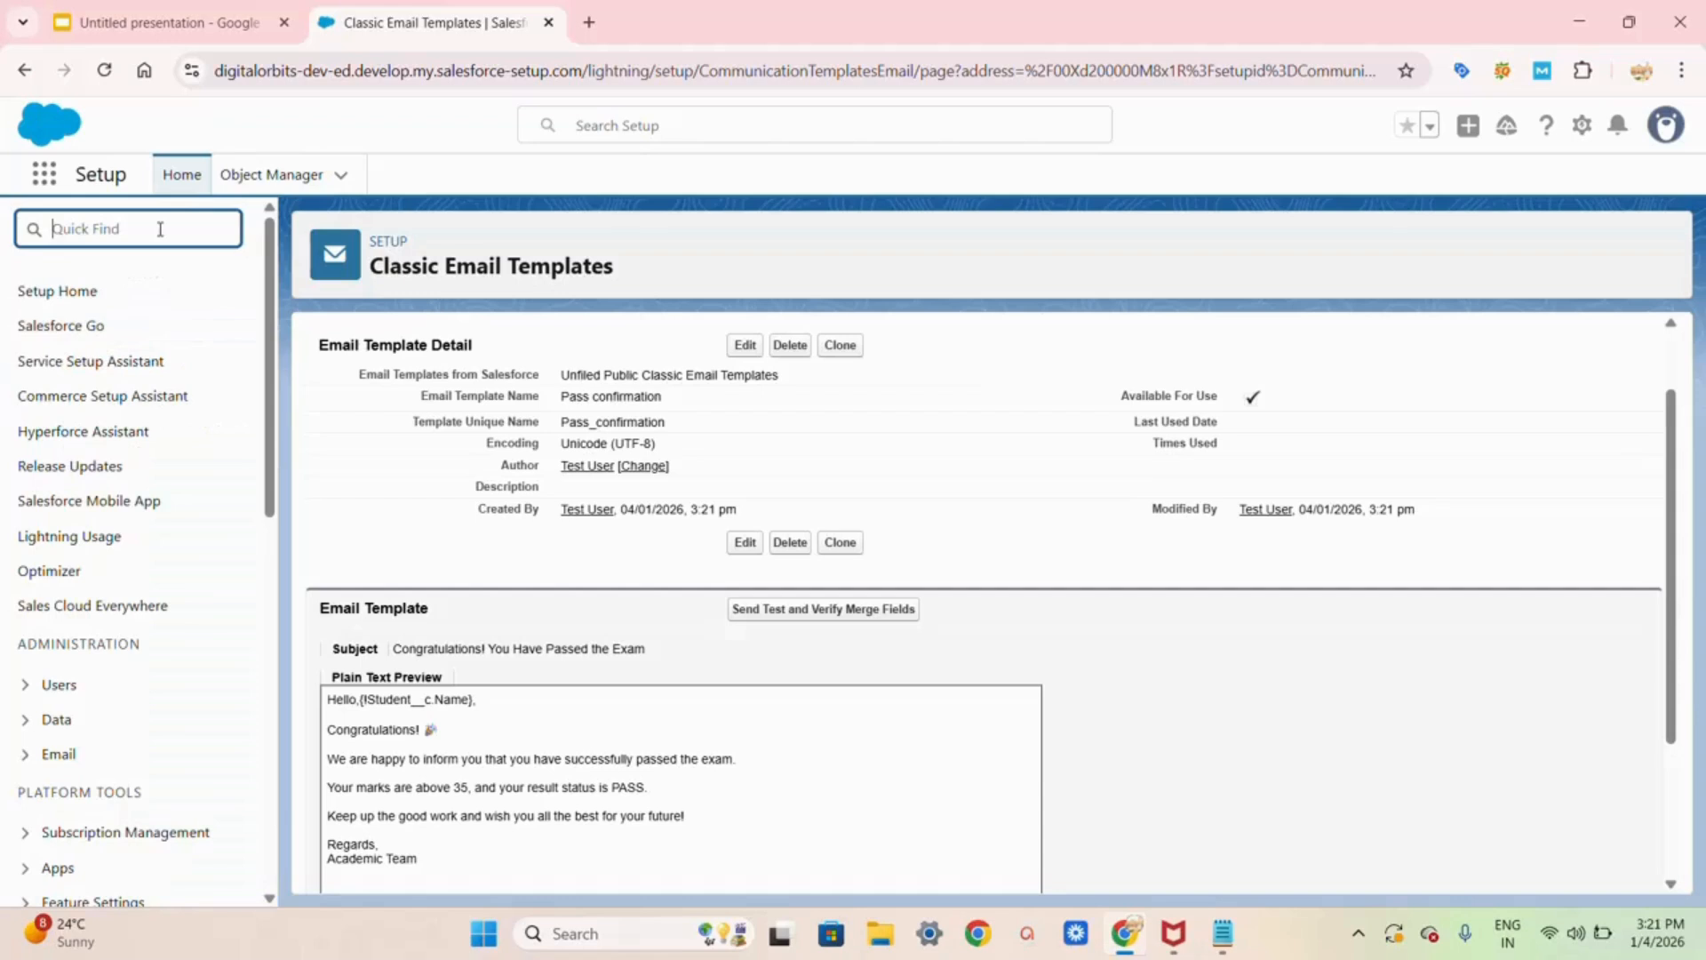
type("wor")
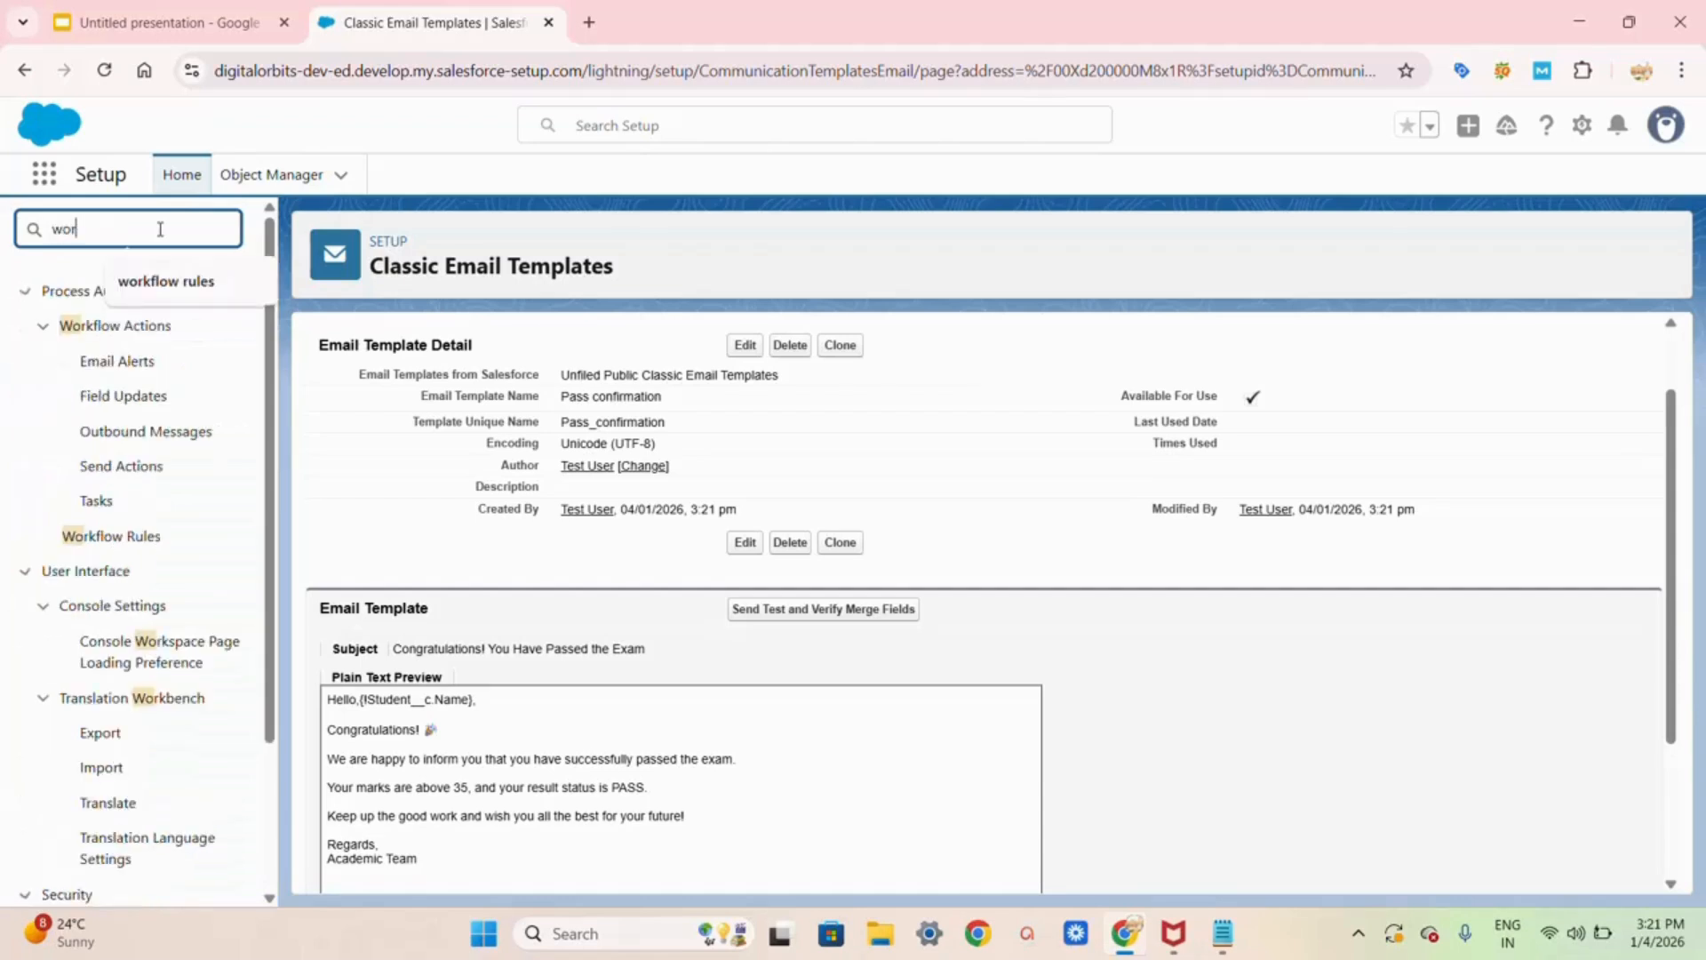
type("kflow rules")
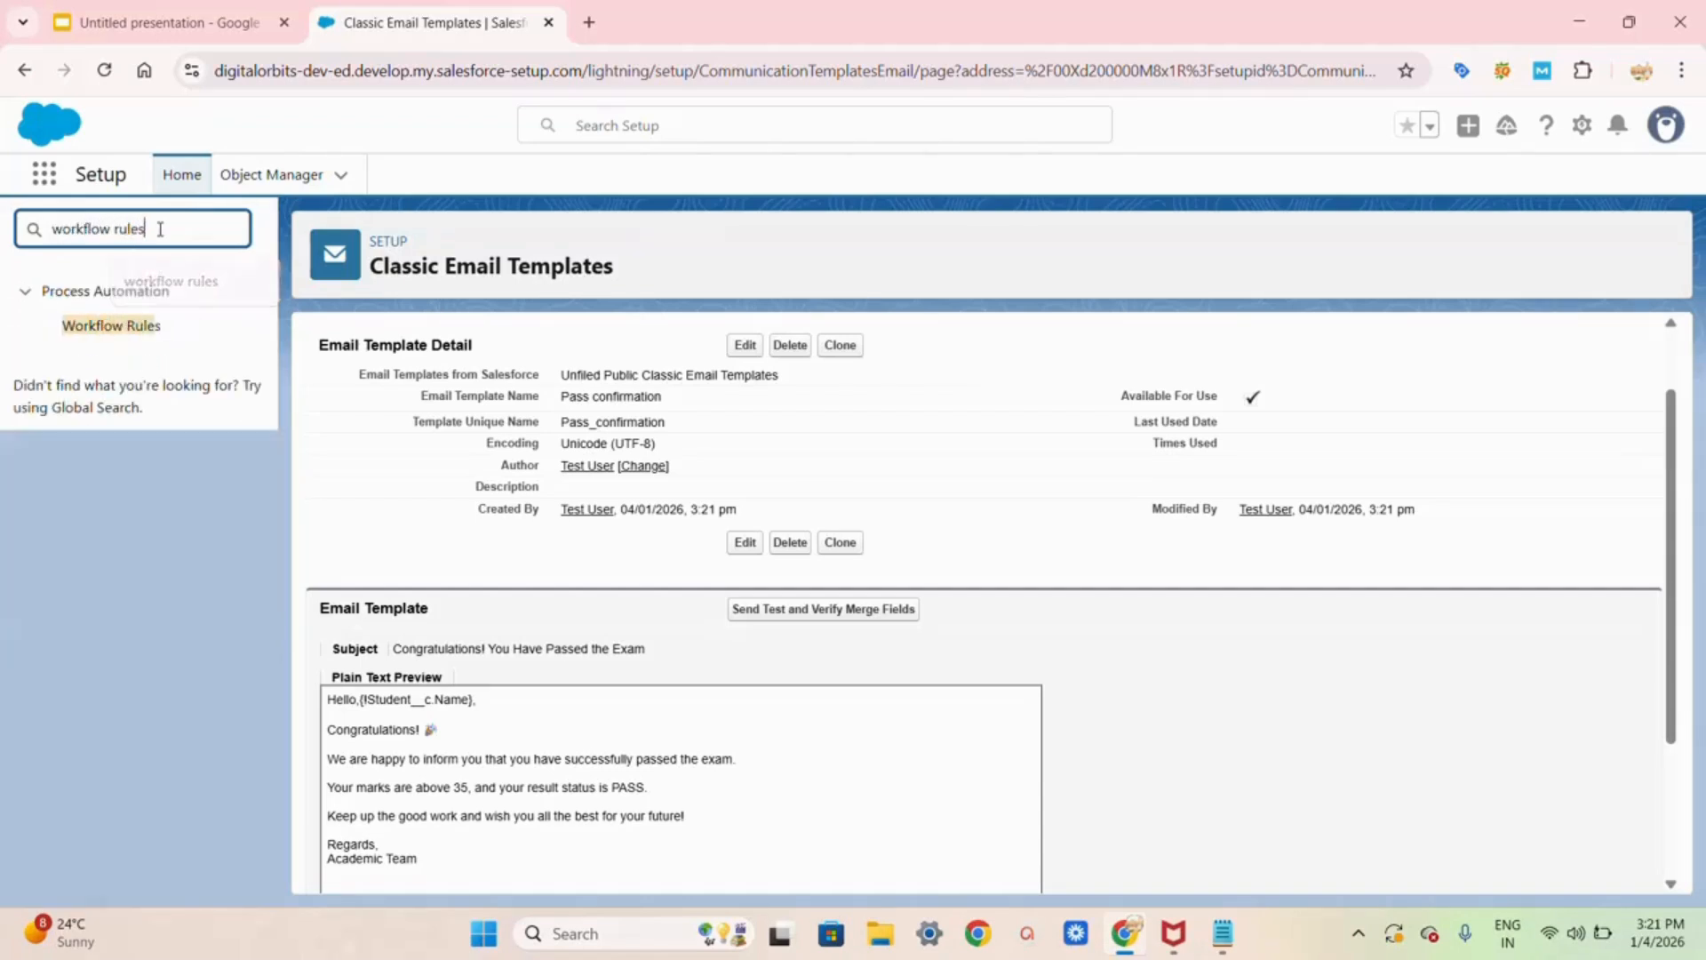
left_click(118, 329)
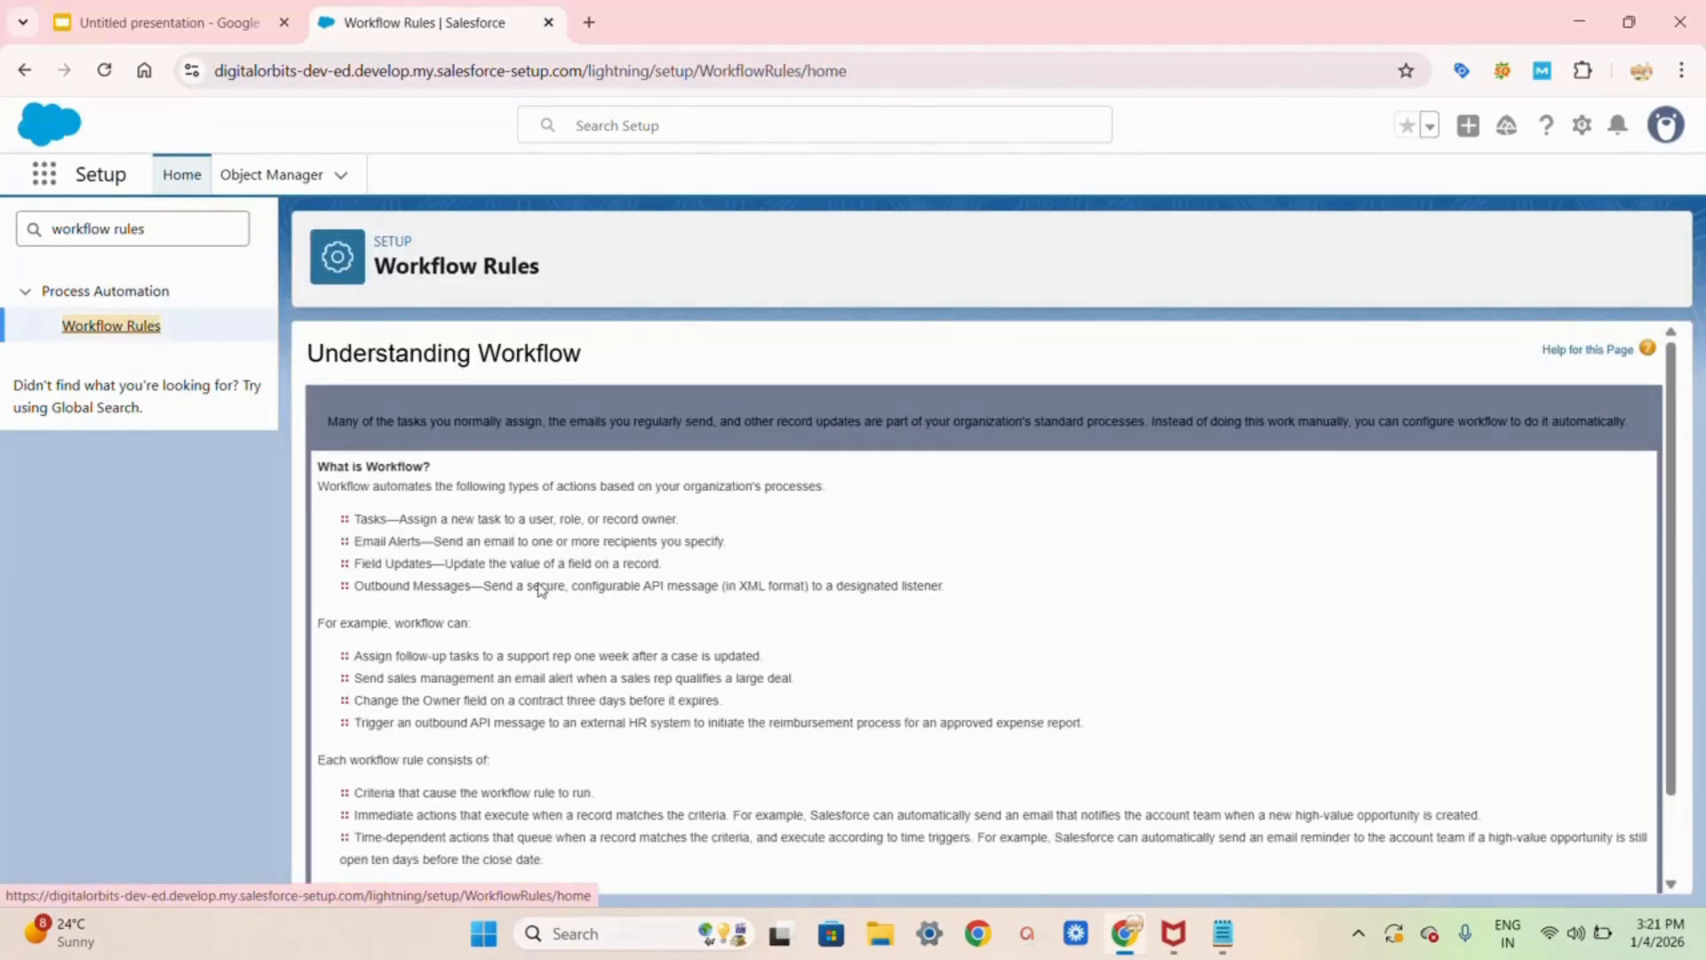
scroll(542, 591, "down", 3)
scroll(351, 525, "up", 1)
scroll(346, 522, "down", 1)
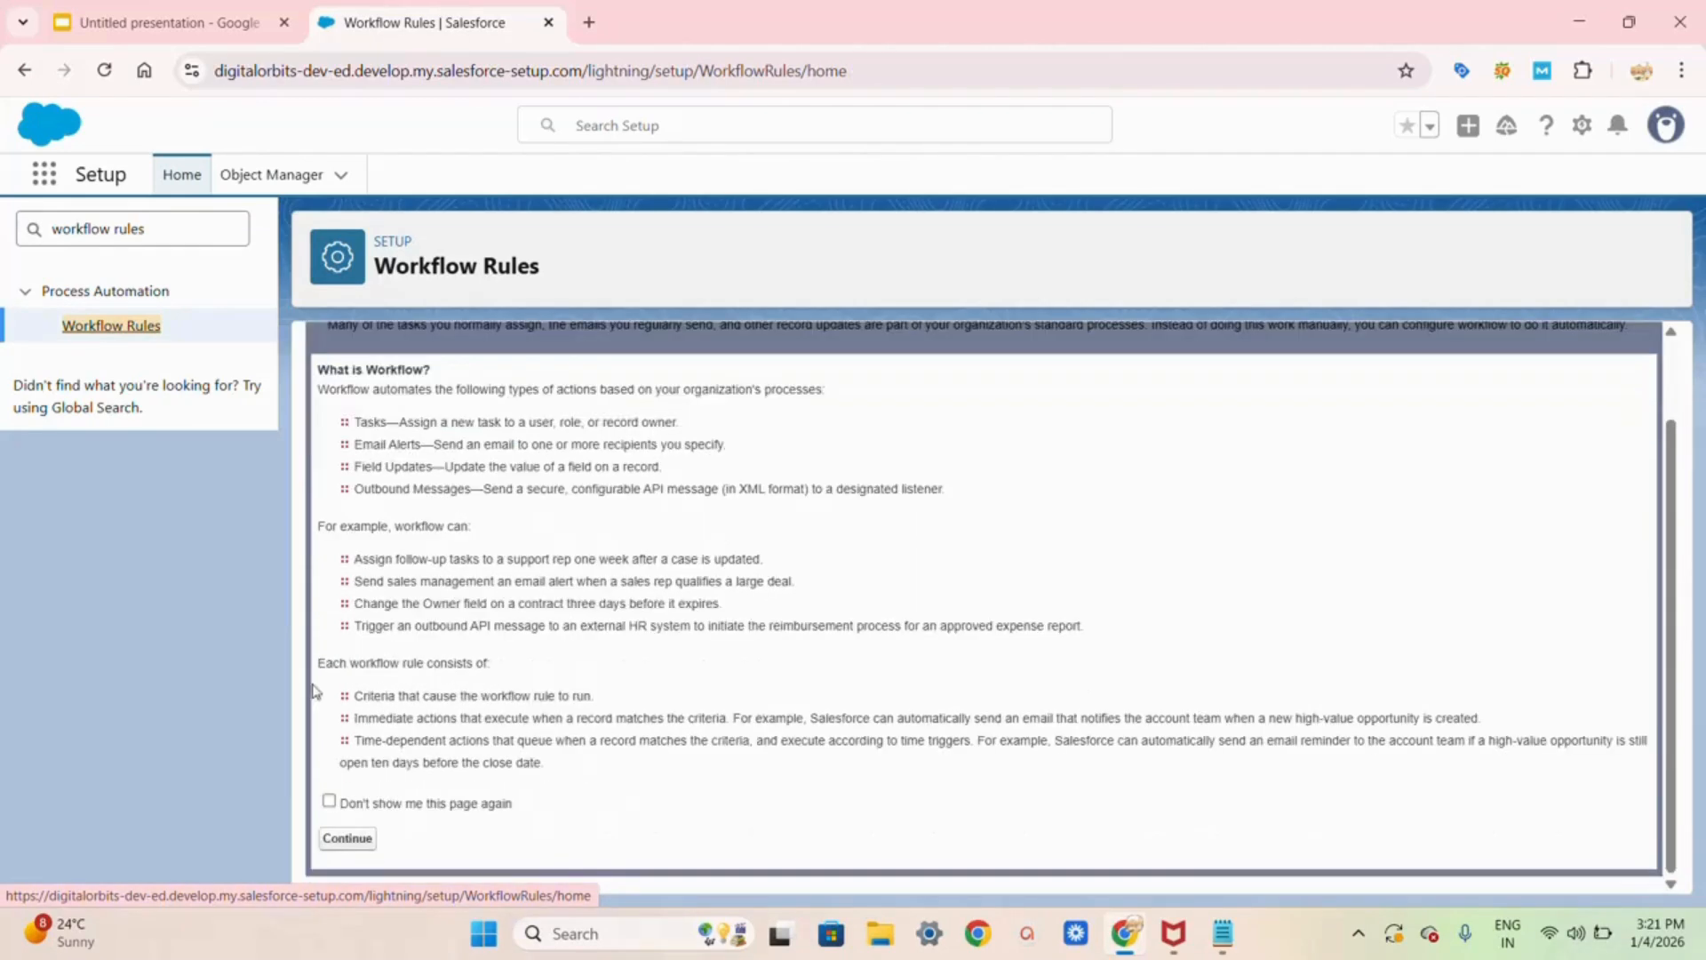
left_click(329, 803)
left_click(348, 838)
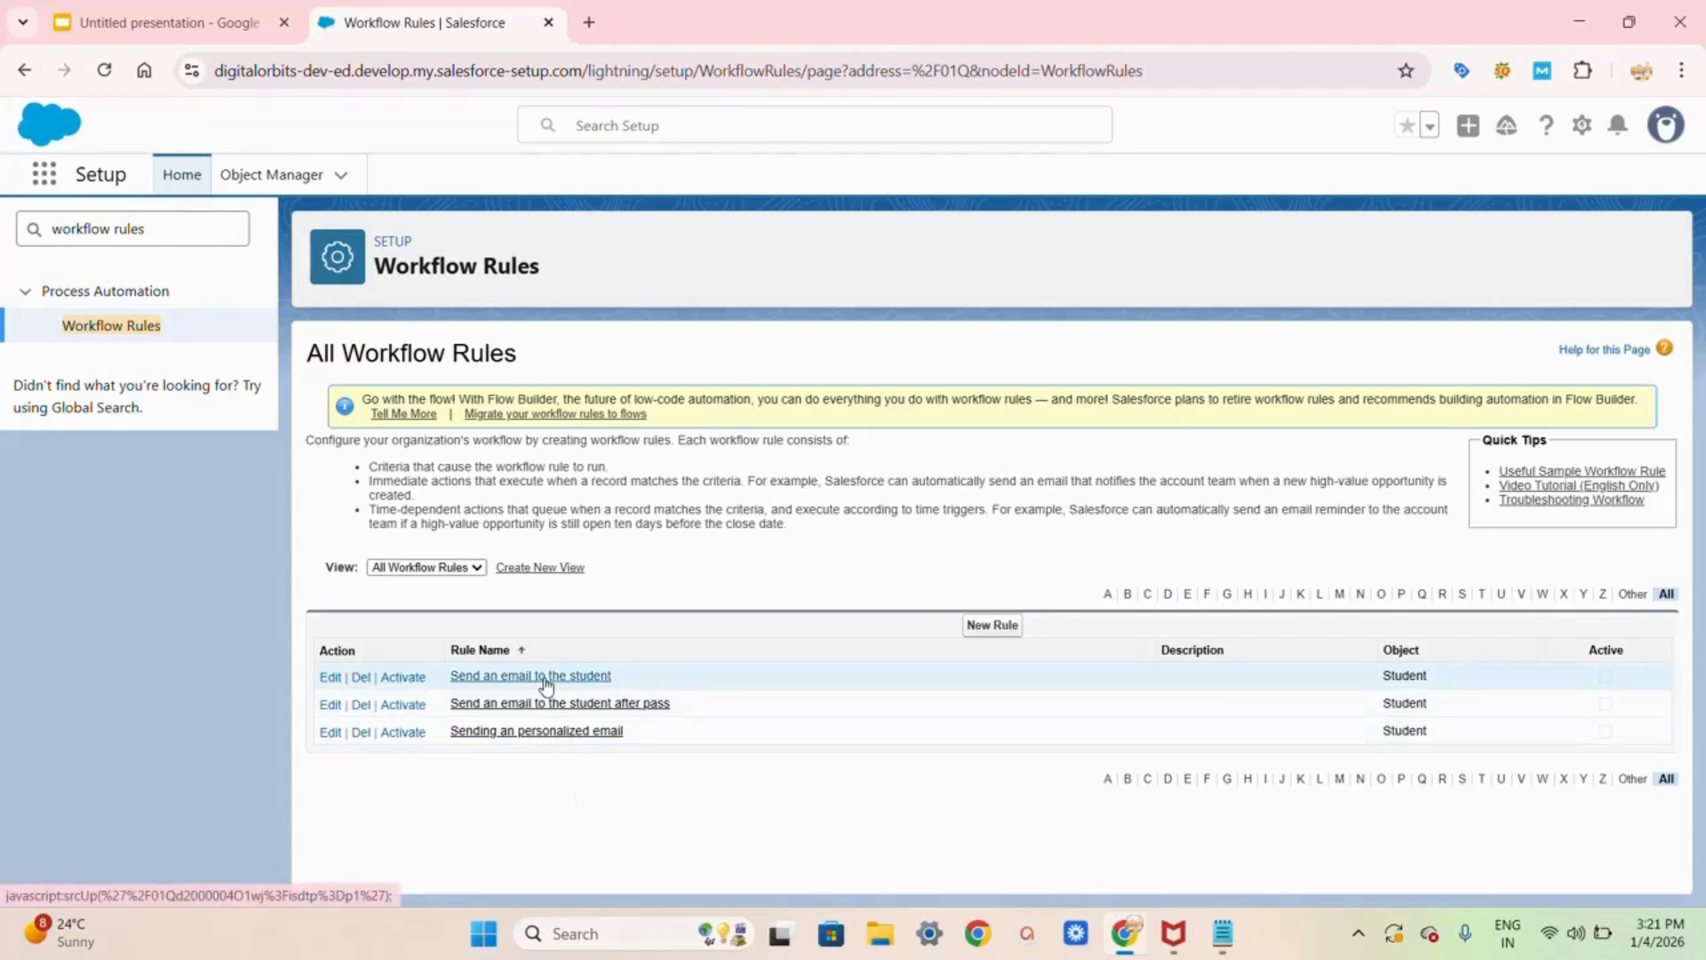
Step: Open the Sending an personalized email rule's workflow actions and add a New Email Alert
left_click(525, 733)
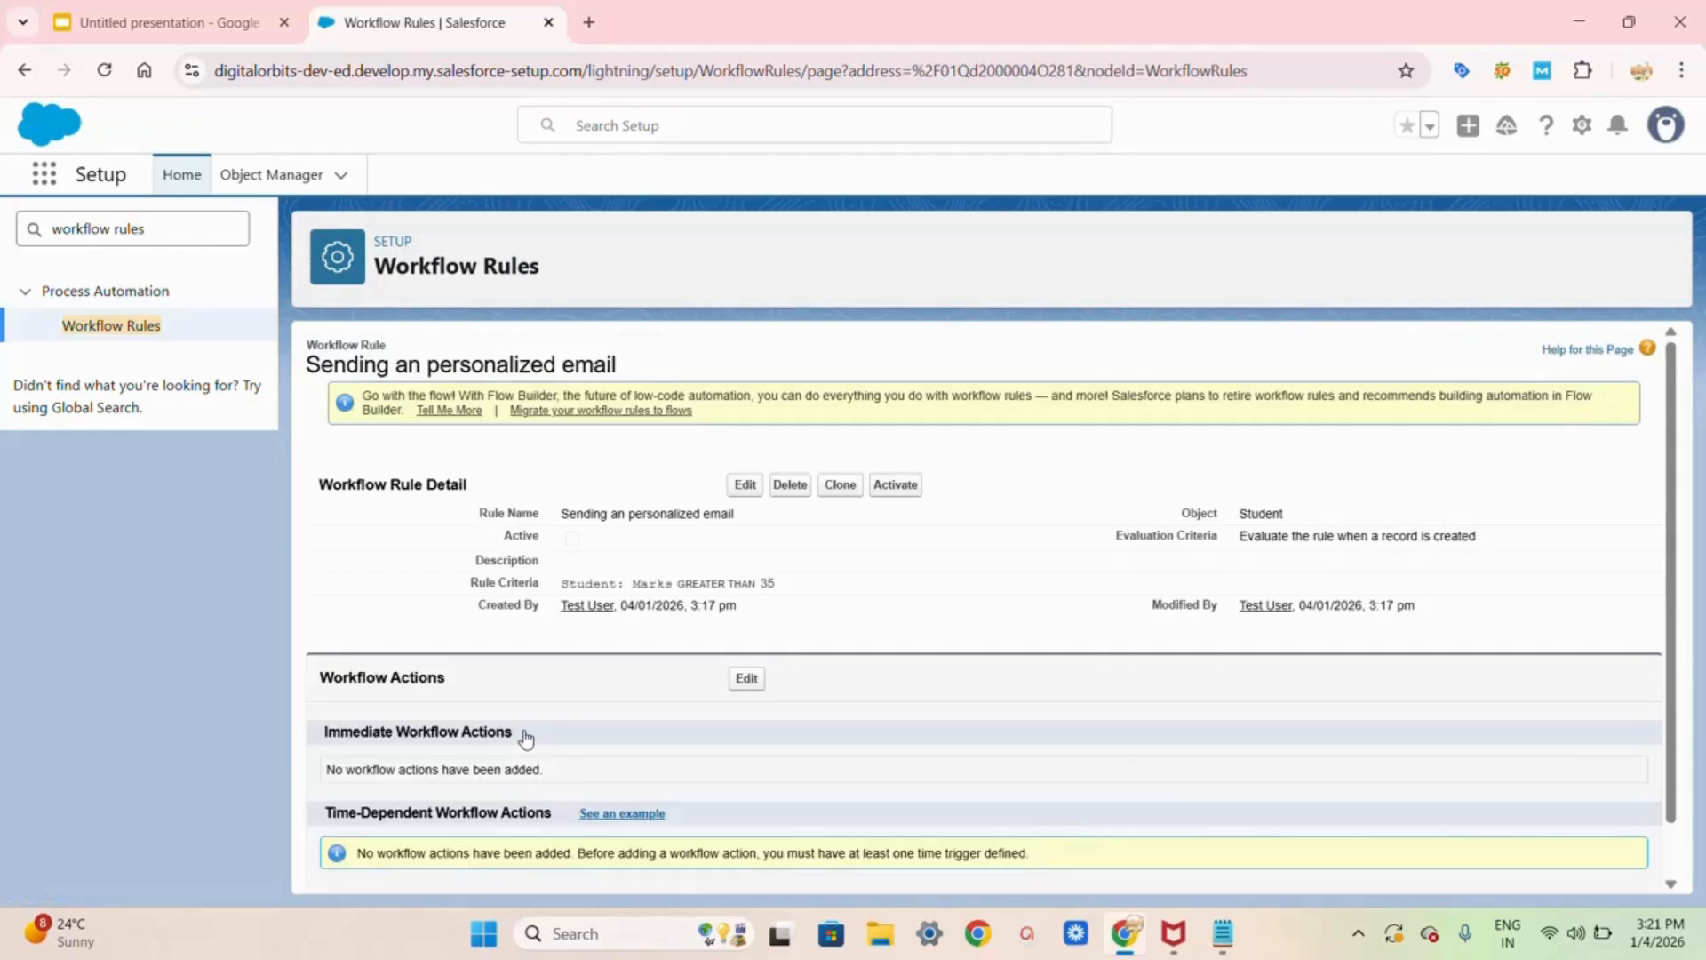
scroll(525, 735, "down", 1)
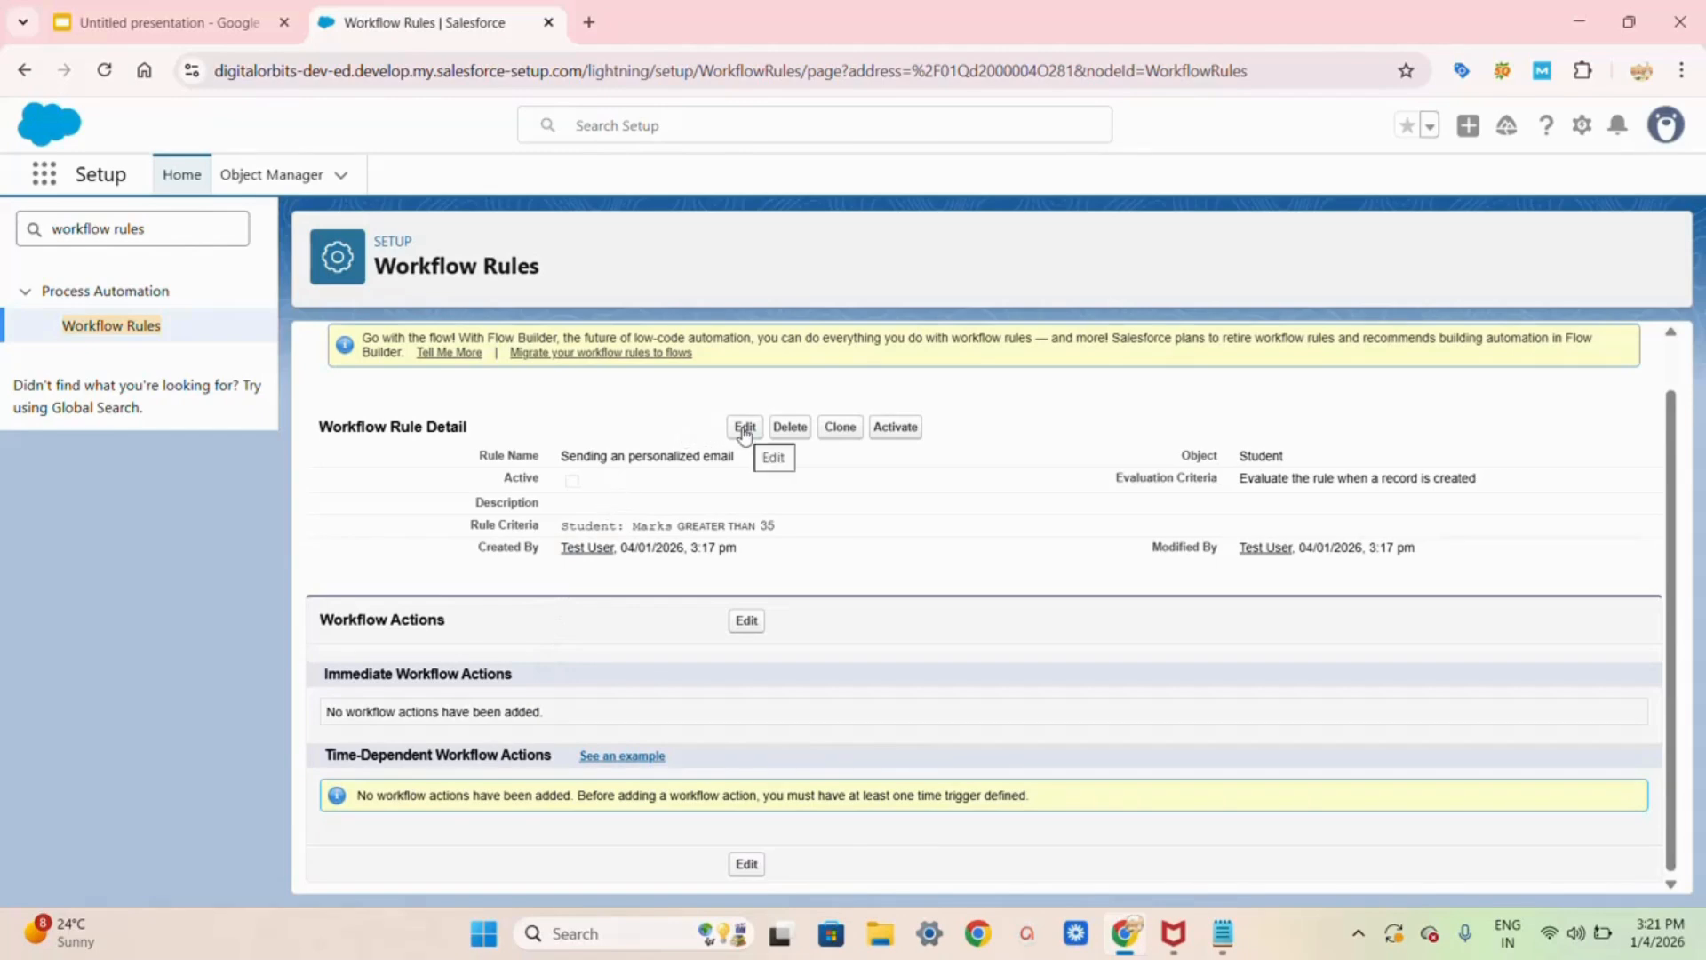
left_click(746, 621)
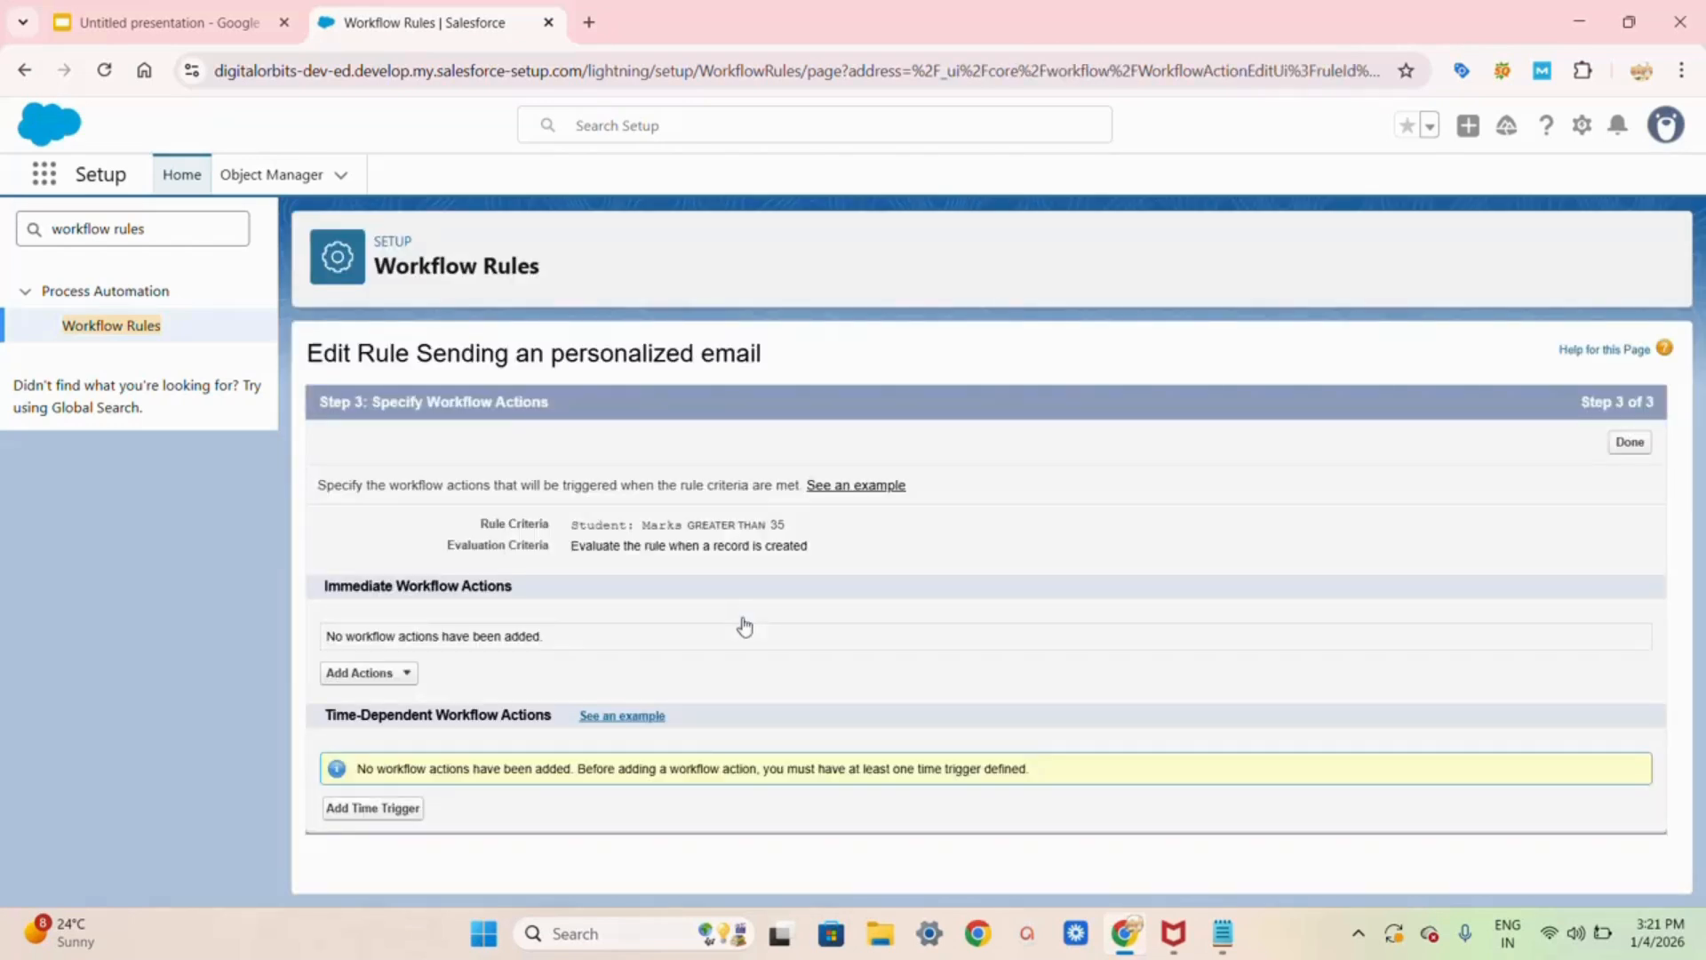
left_click(406, 675)
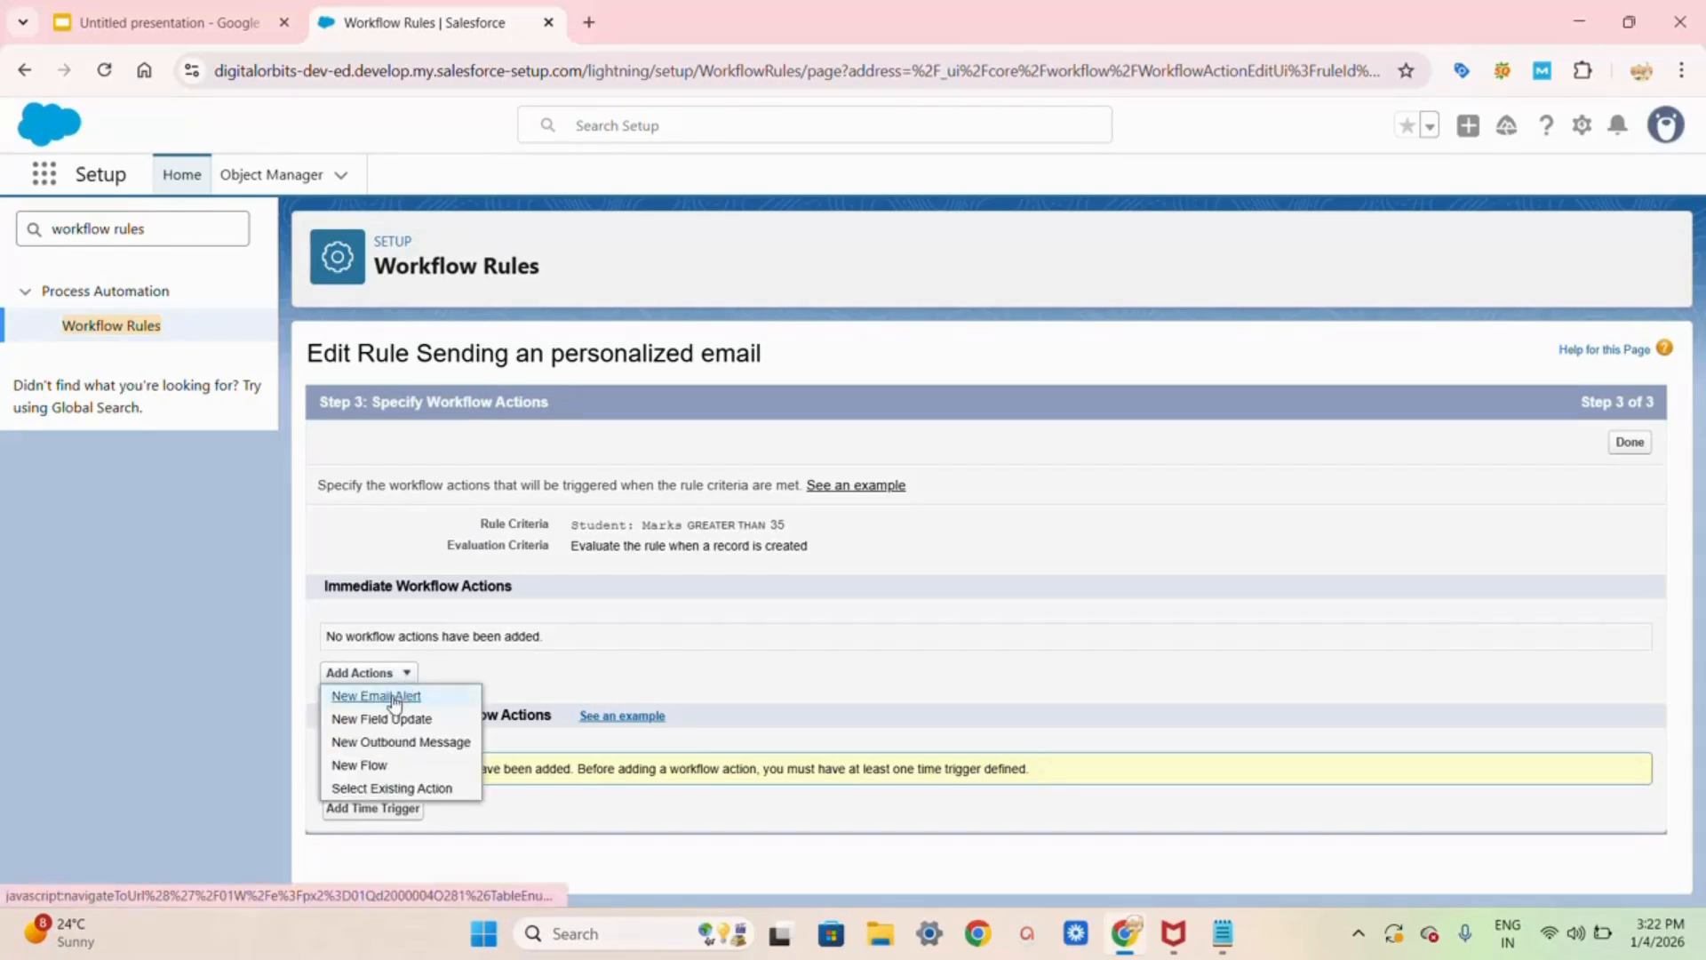
left_click(394, 696)
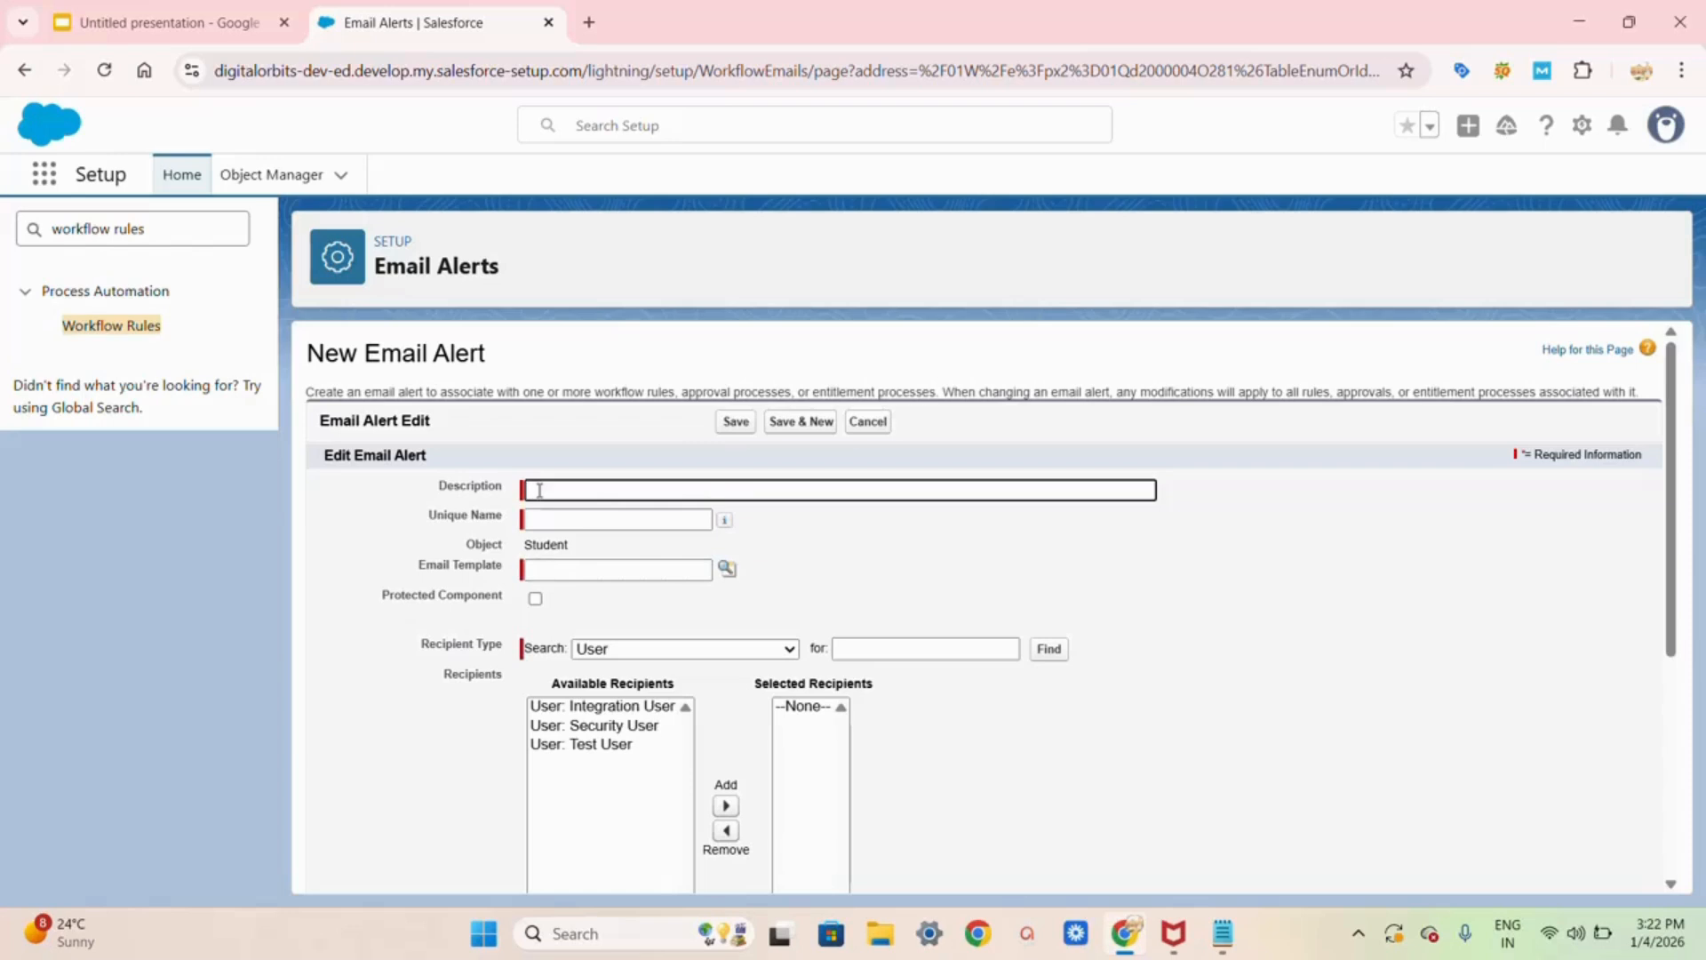
Step: Enter the description 'Sending an email to a student who secures above 35 marks' and auto-fill the unique name
type("ens")
key("BackSpace")
type("ding an")
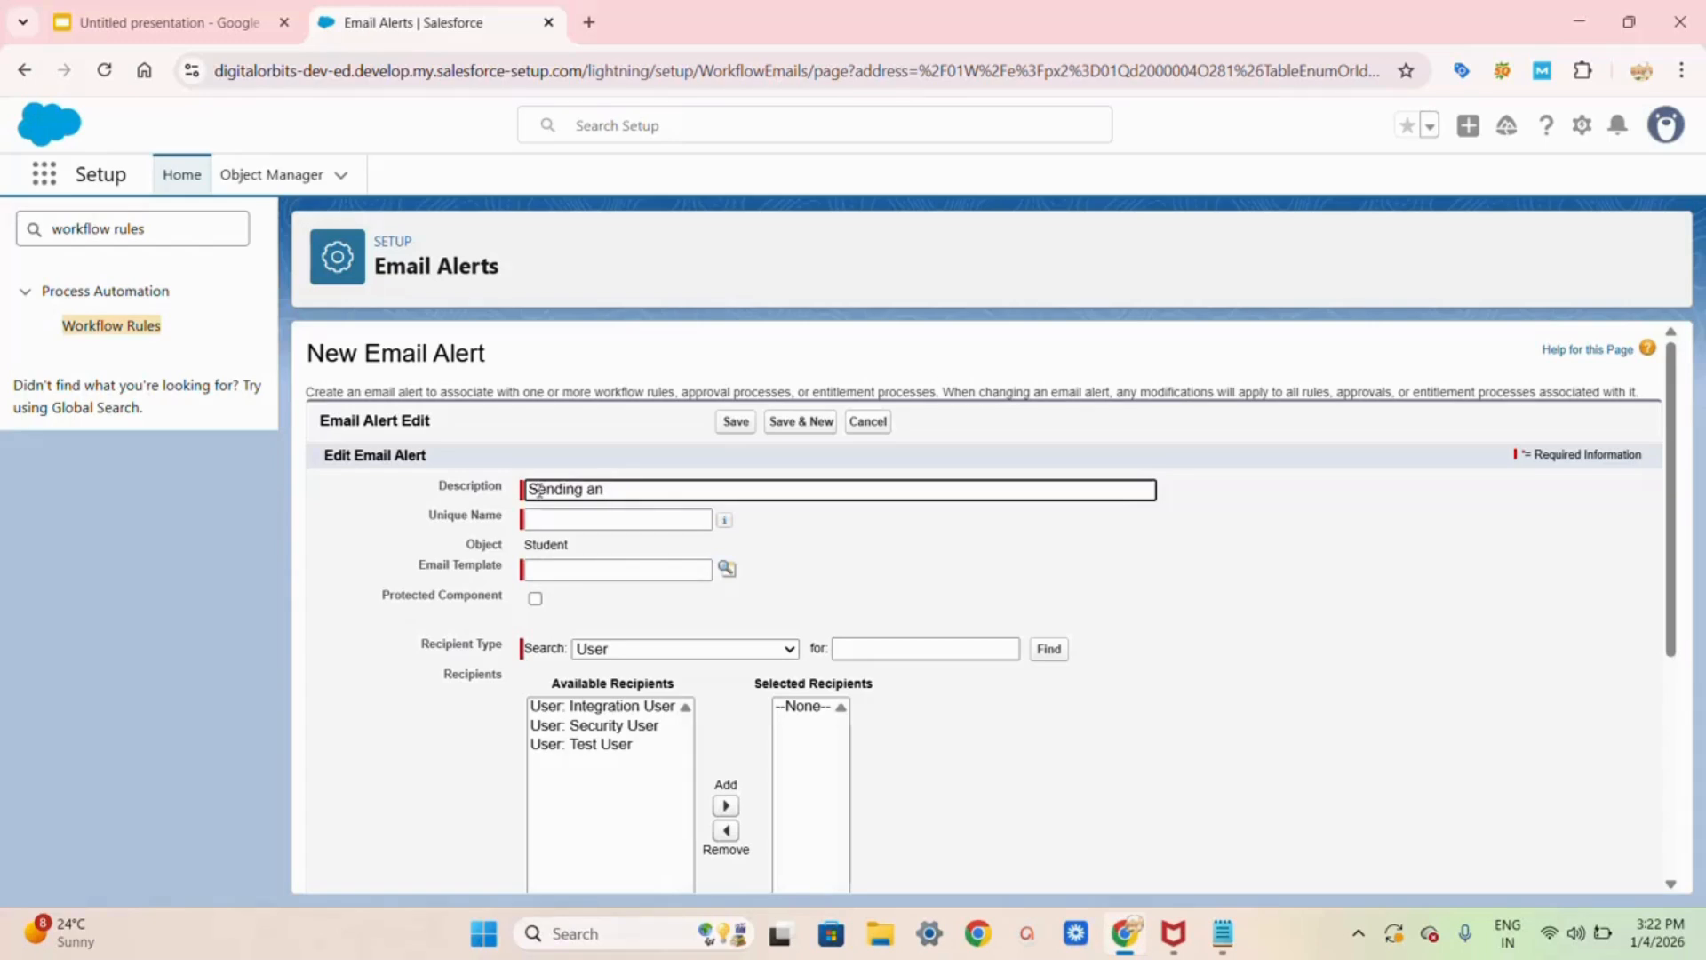
type(" email to a student who sec")
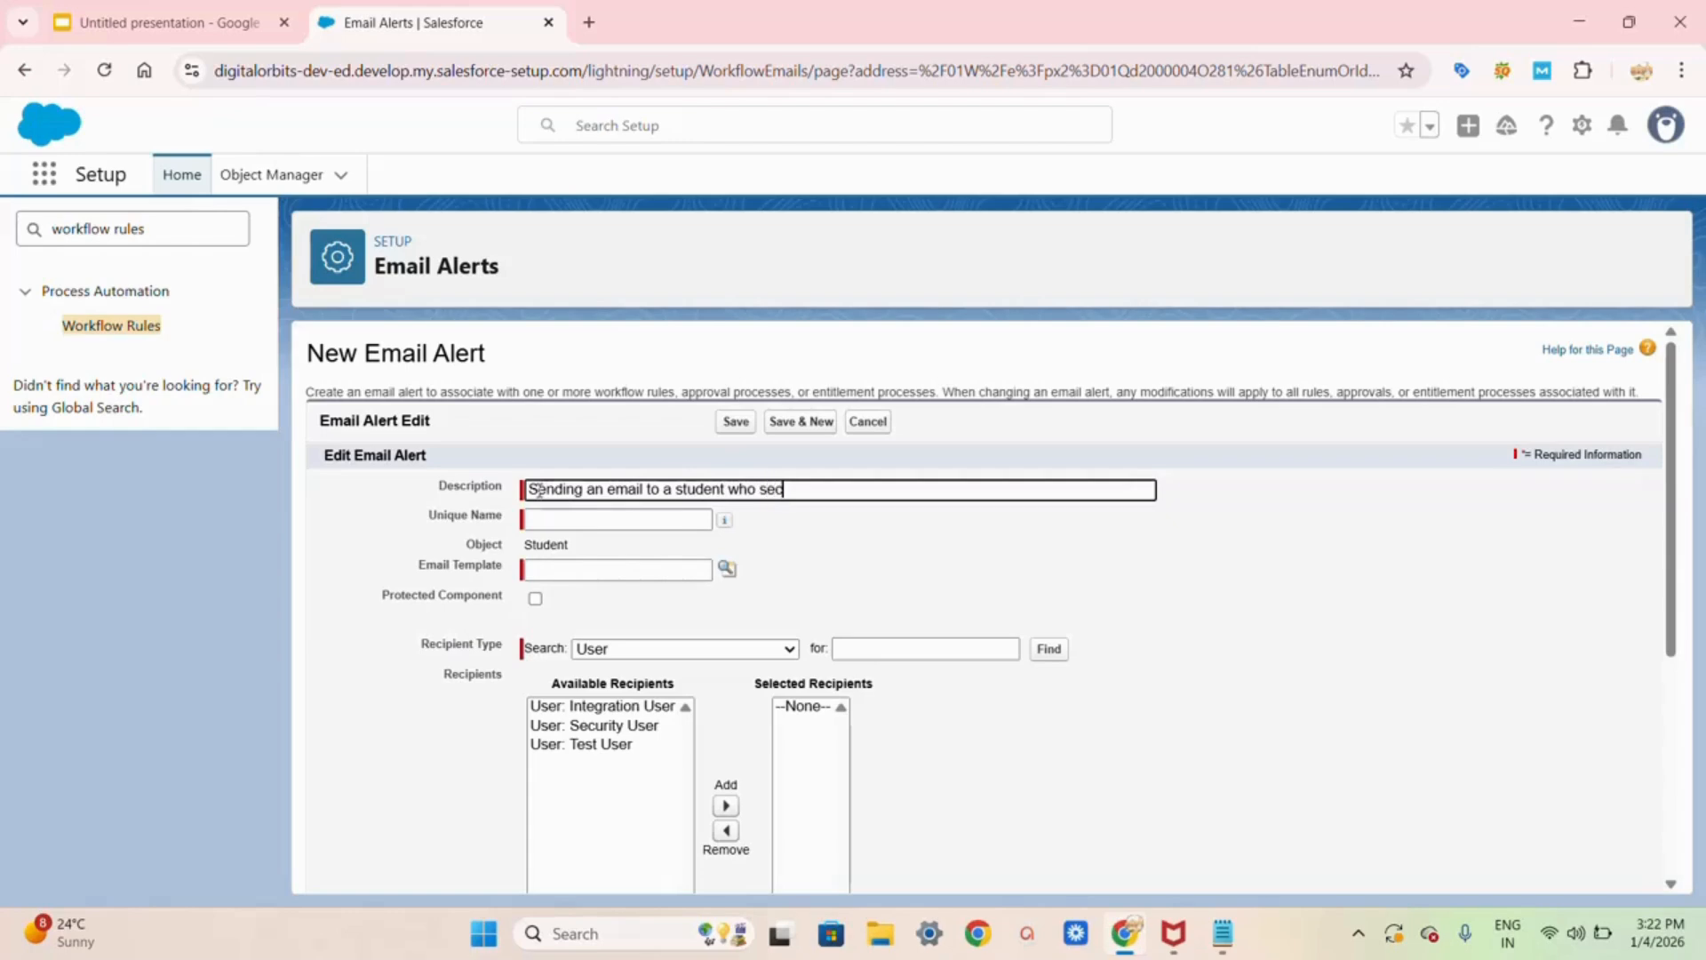
type("ures")
type(" above 3")
type("5")
type(" mark")
type("ks")
key("BackSpace")
key("BackSpace")
key("BackSpace")
type("ks")
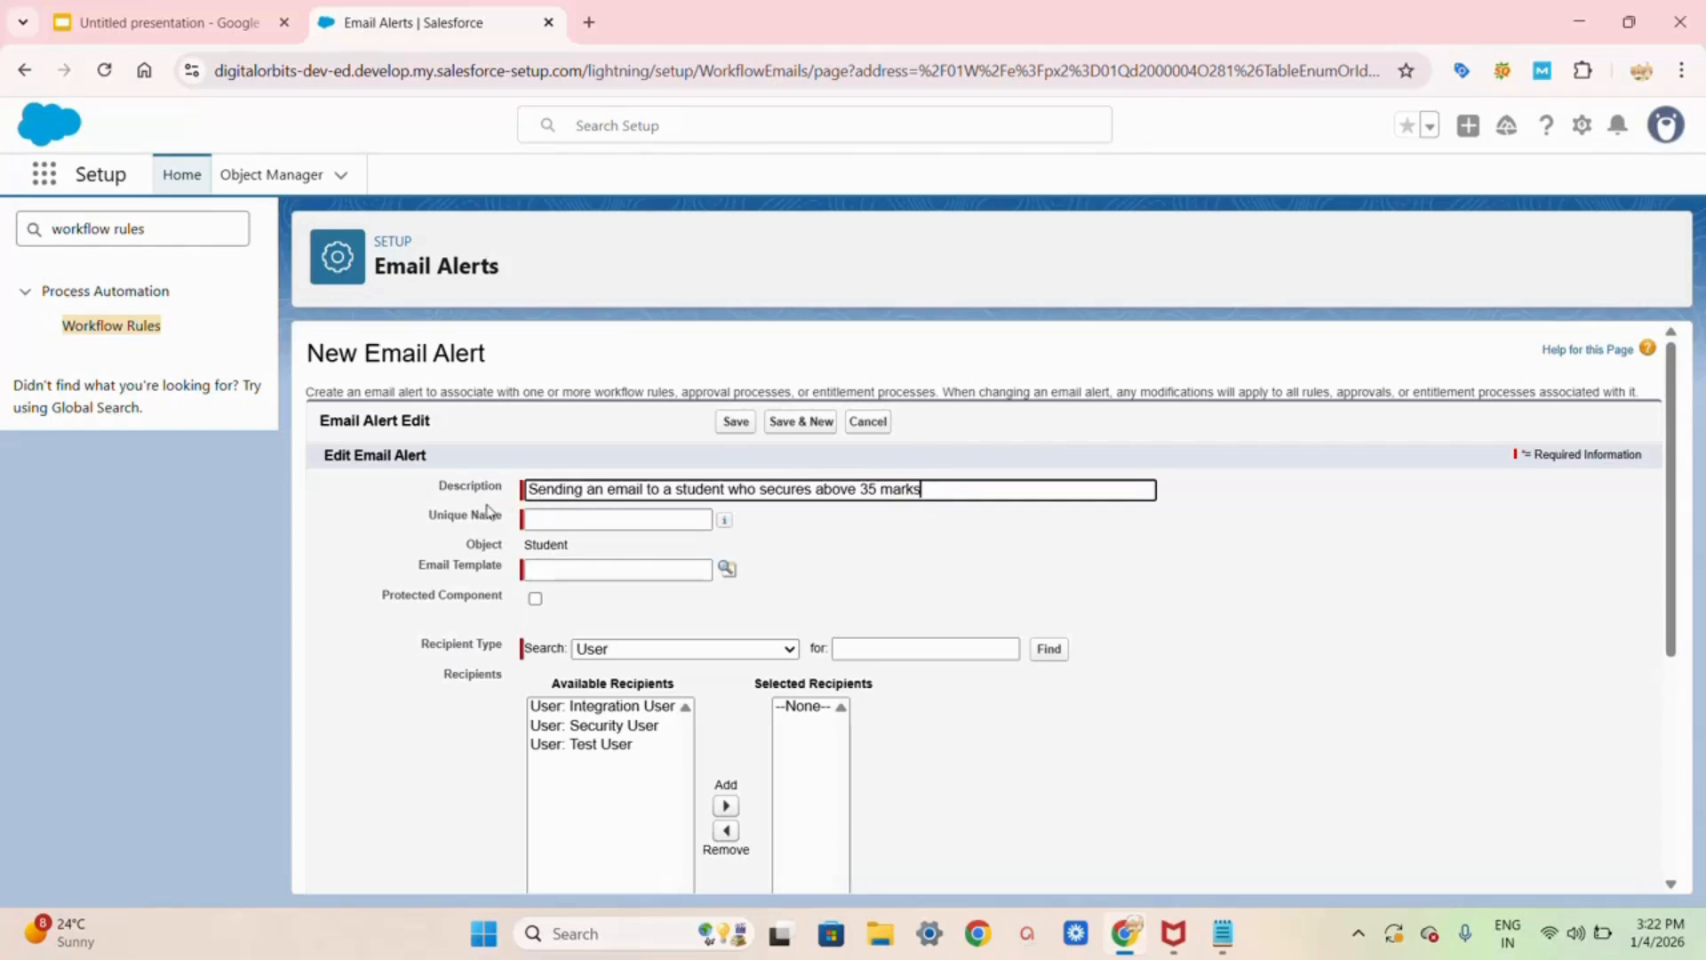
left_click(545, 518)
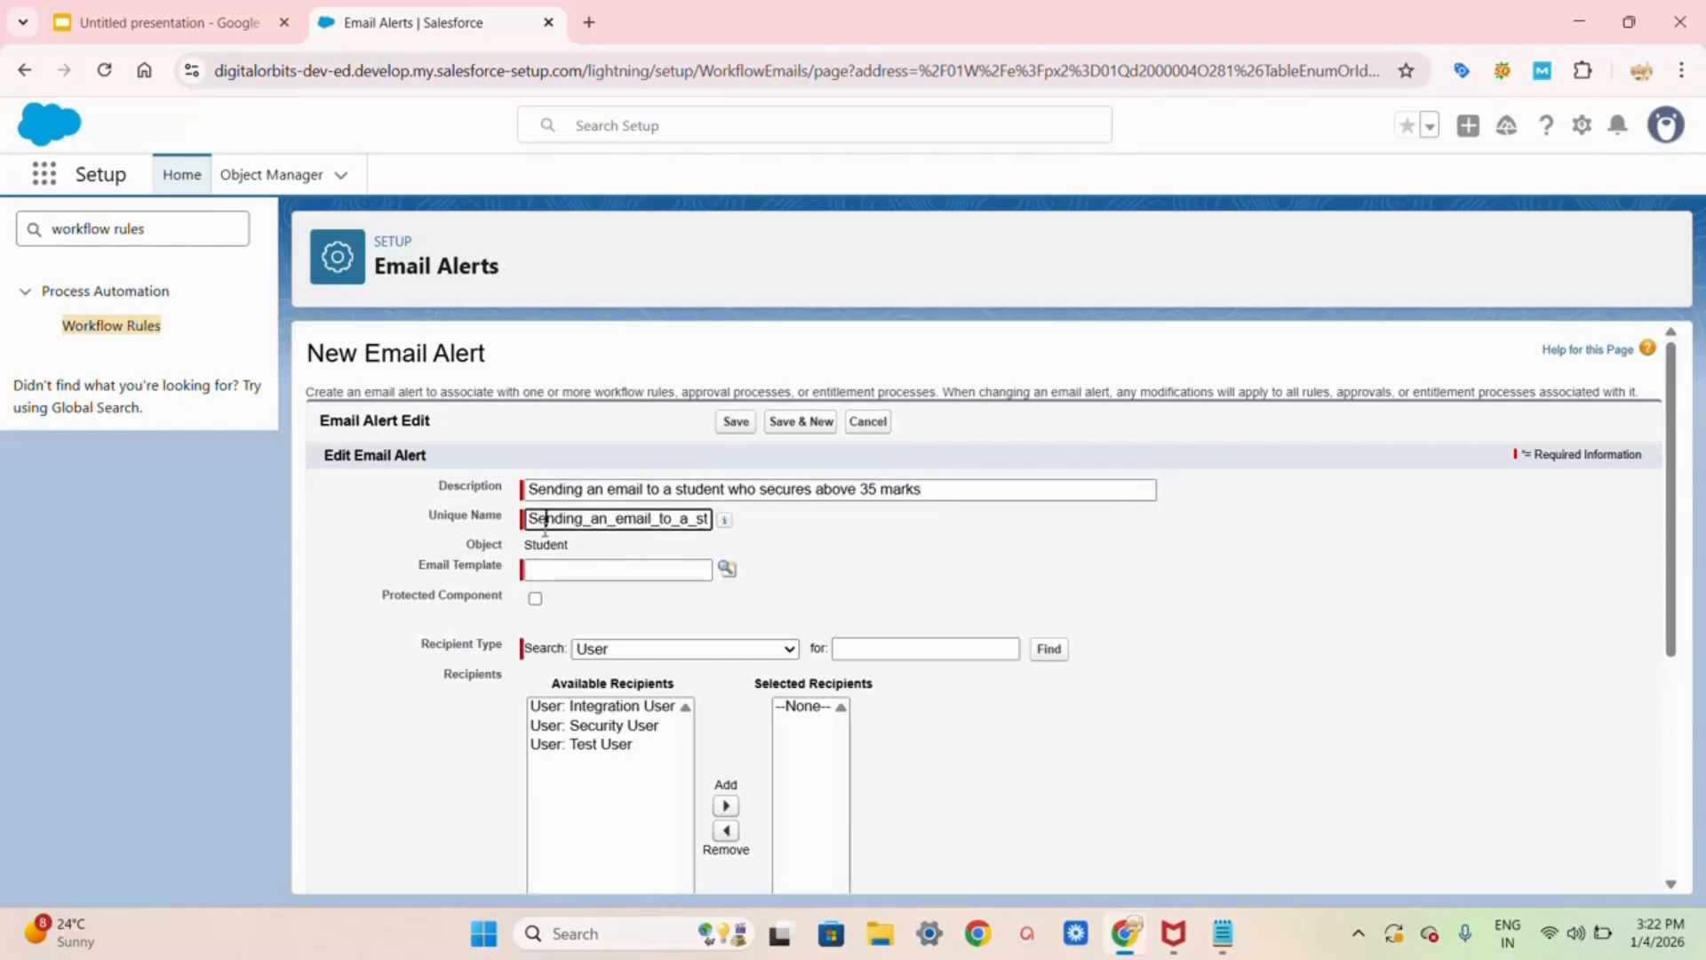
left_click(540, 563)
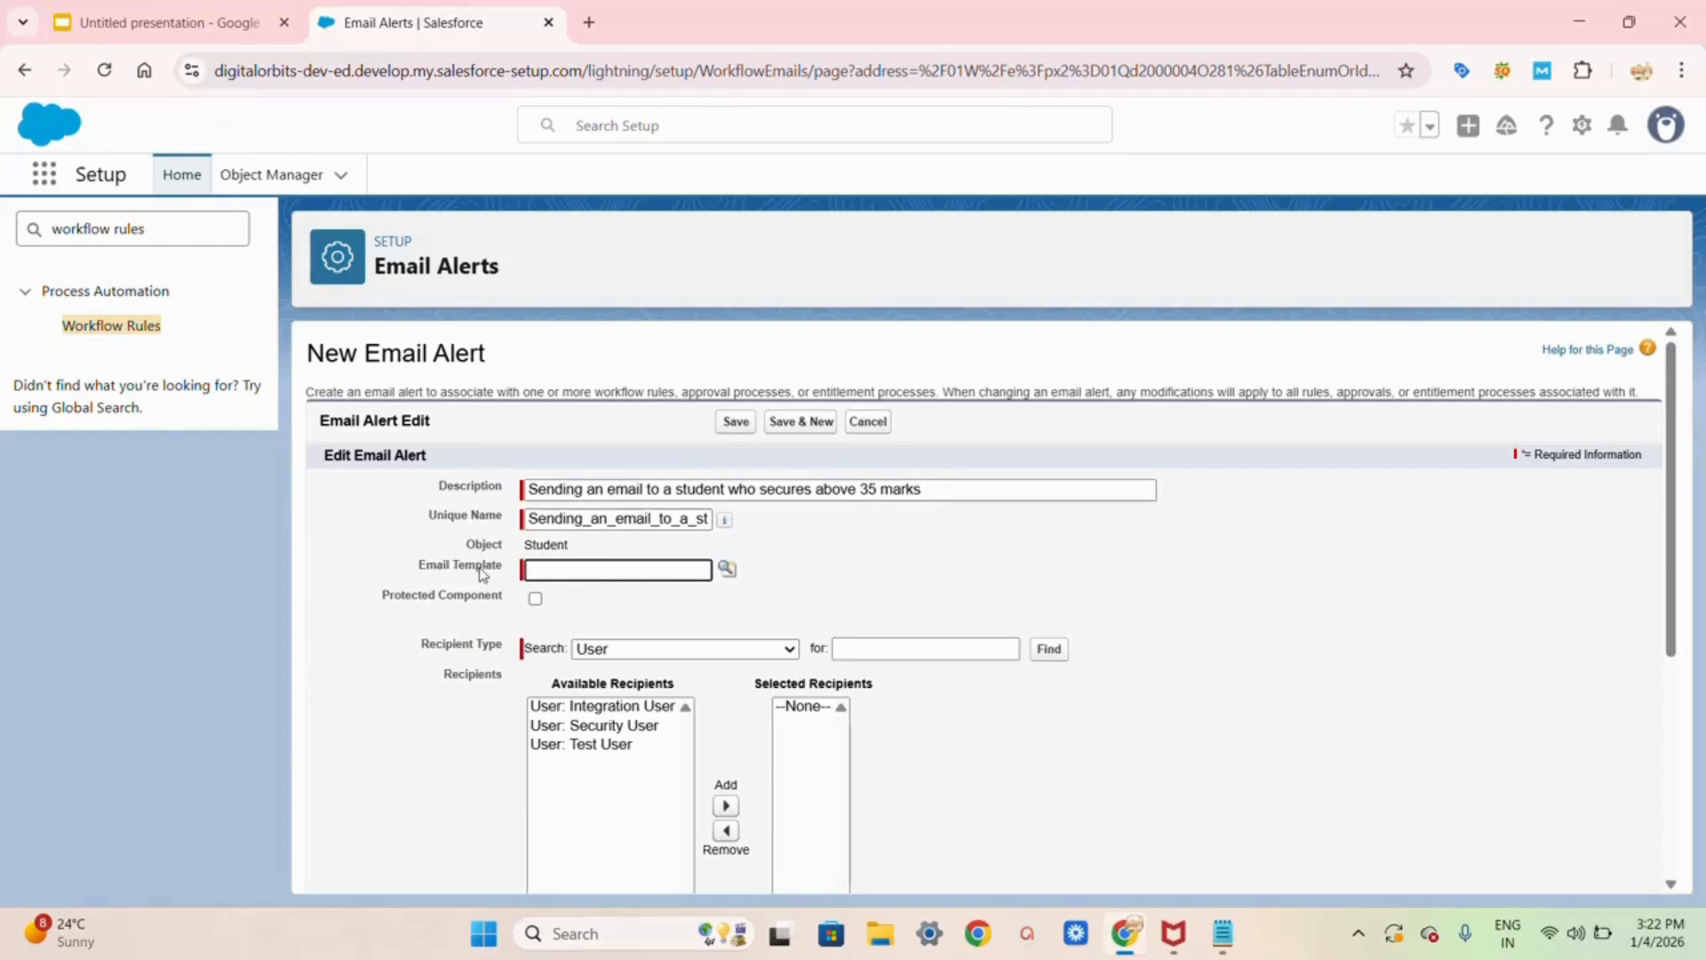
Step: Attach the Pass confirmation email template to the alert
left_click(727, 570)
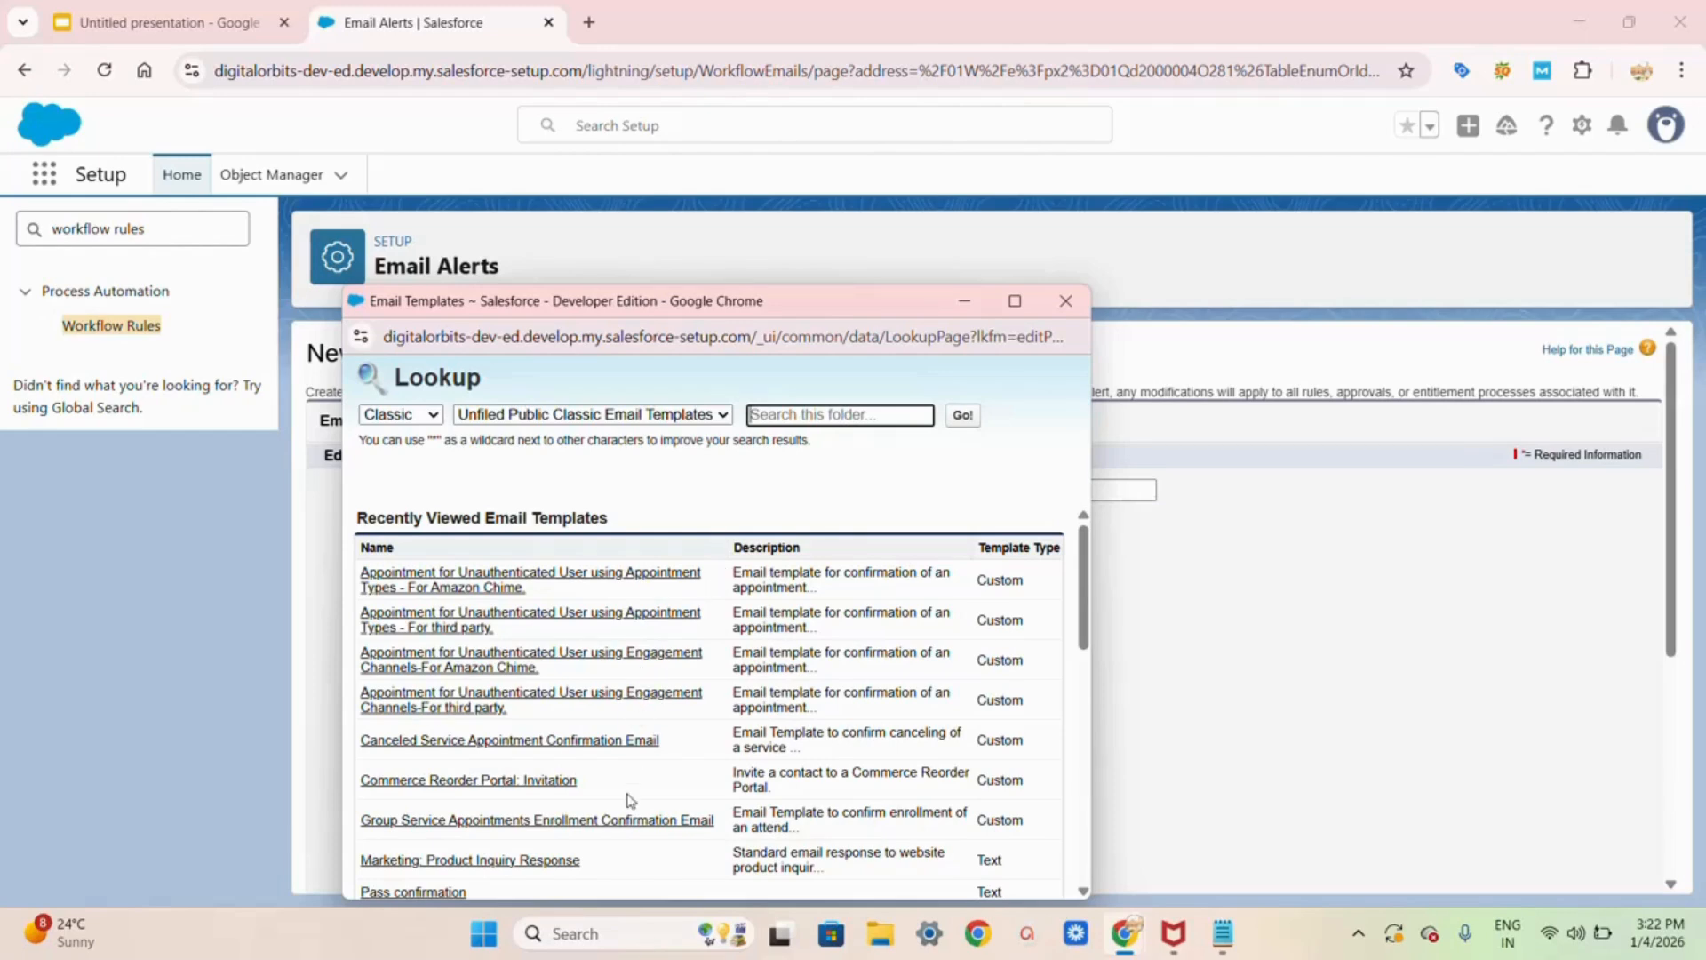
scroll(628, 800, "down", 2)
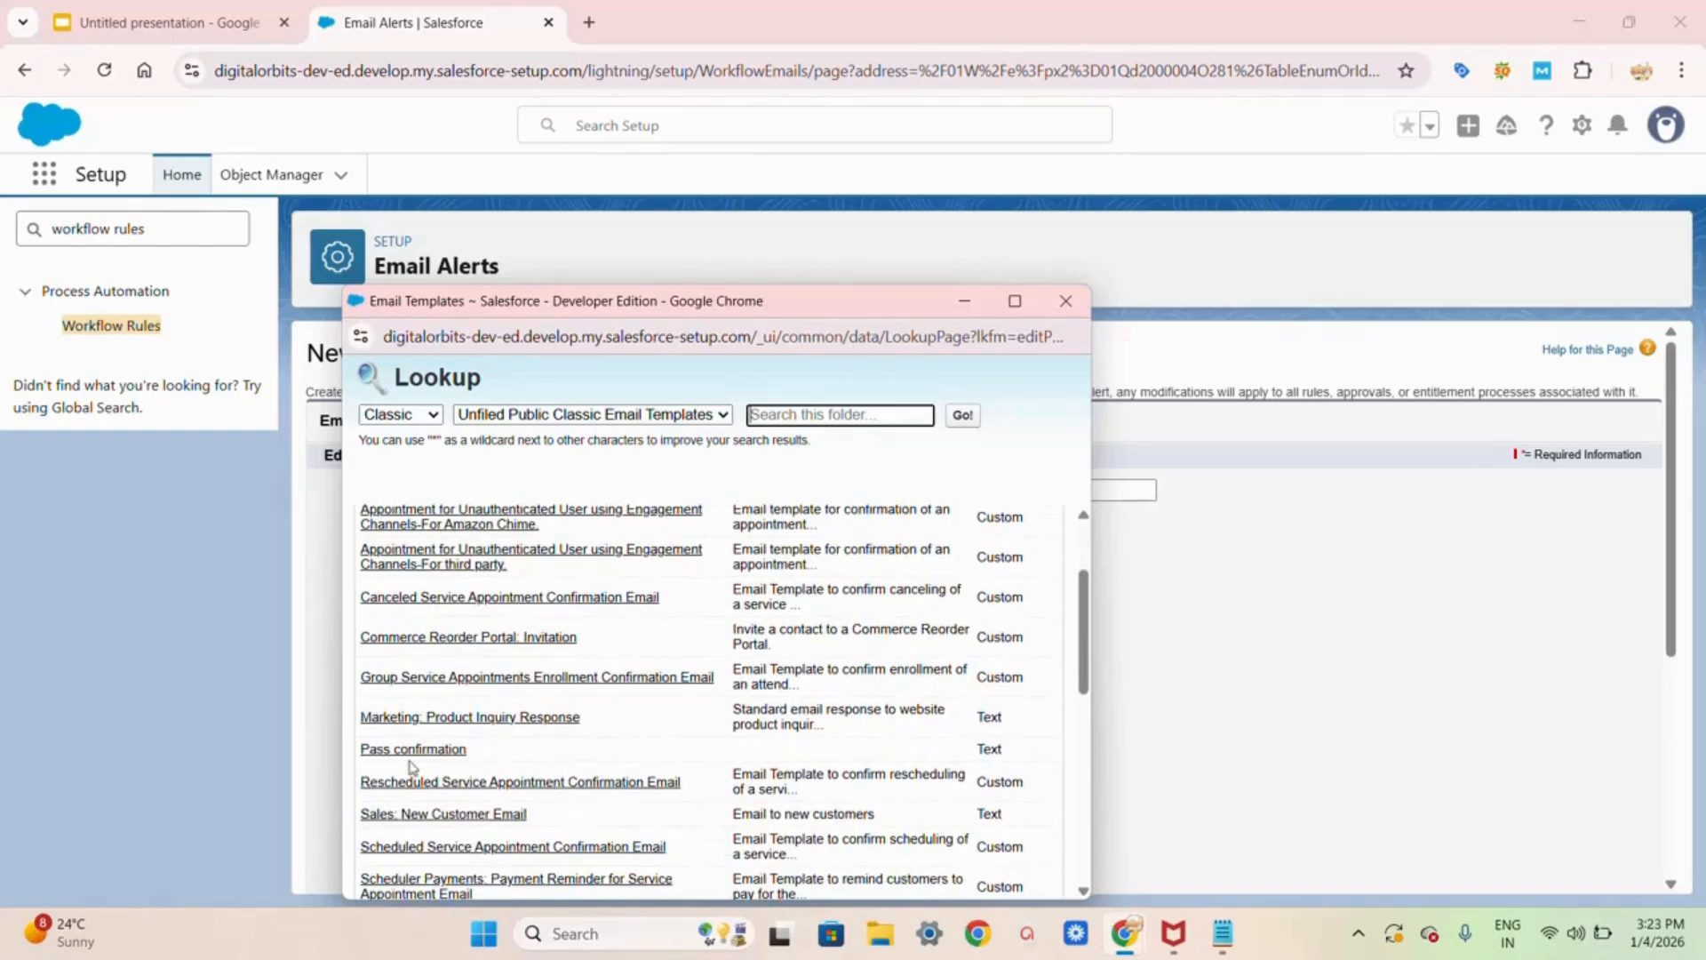
left_click(414, 749)
Step: Mark the alert as a protected component and choose Email Field: Mail under the Email Field recipient type
scroll(454, 756, "down", 2)
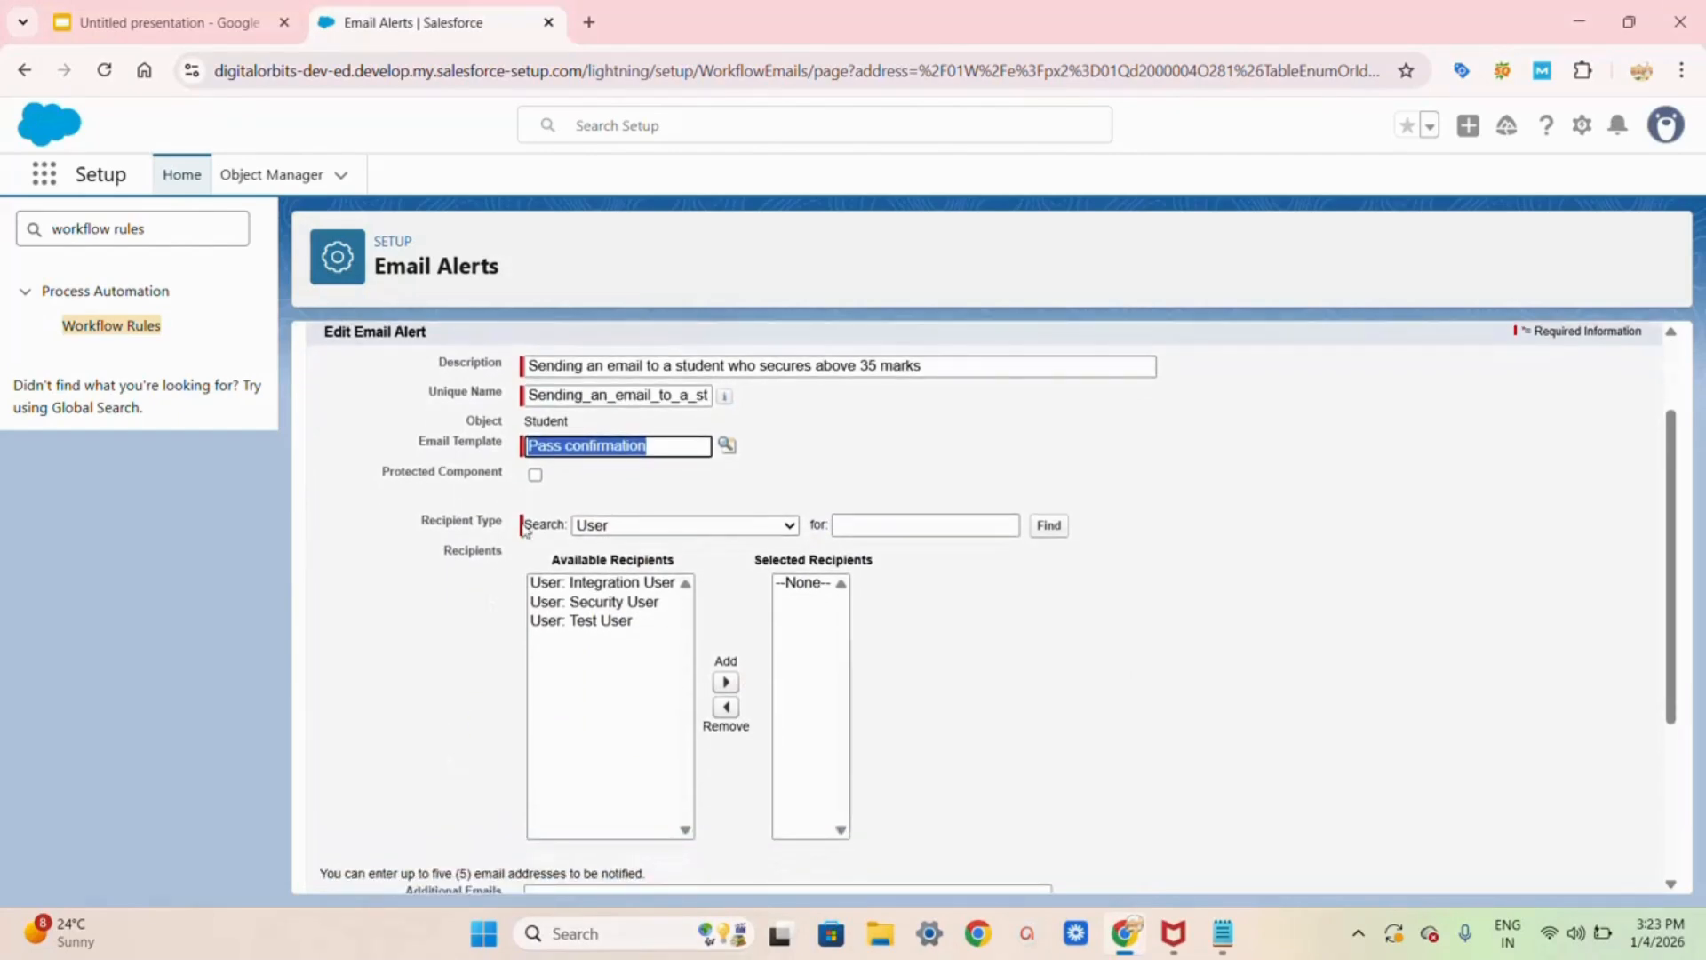
left_click(535, 476)
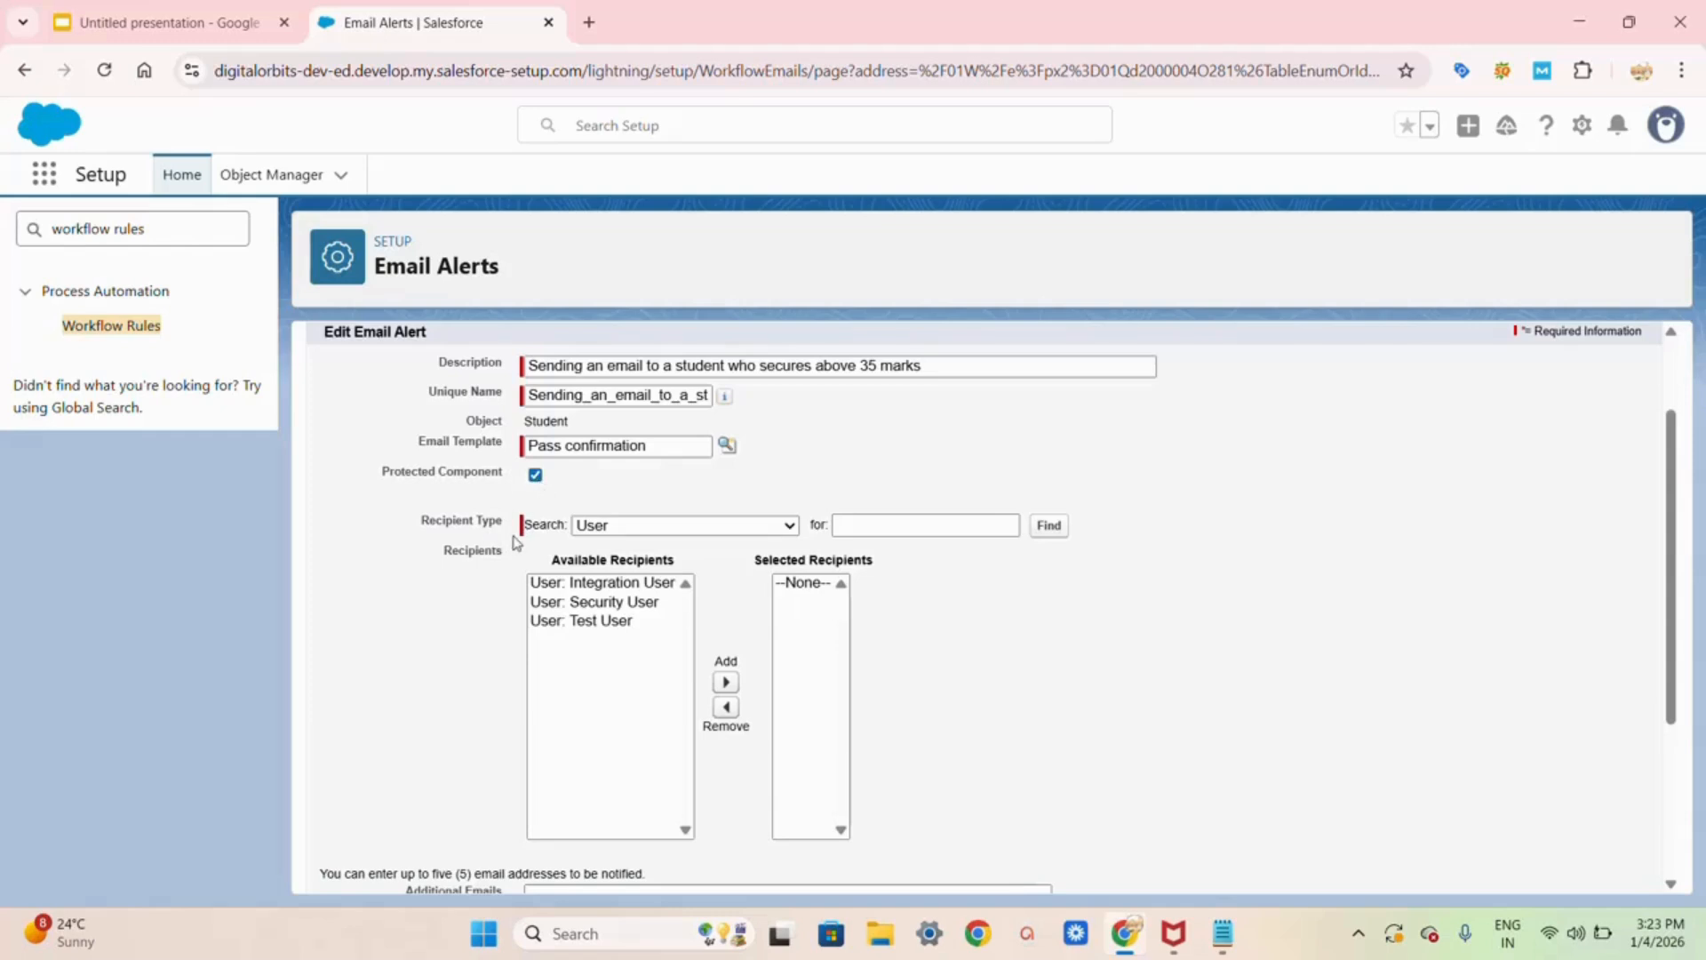
left_click(619, 528)
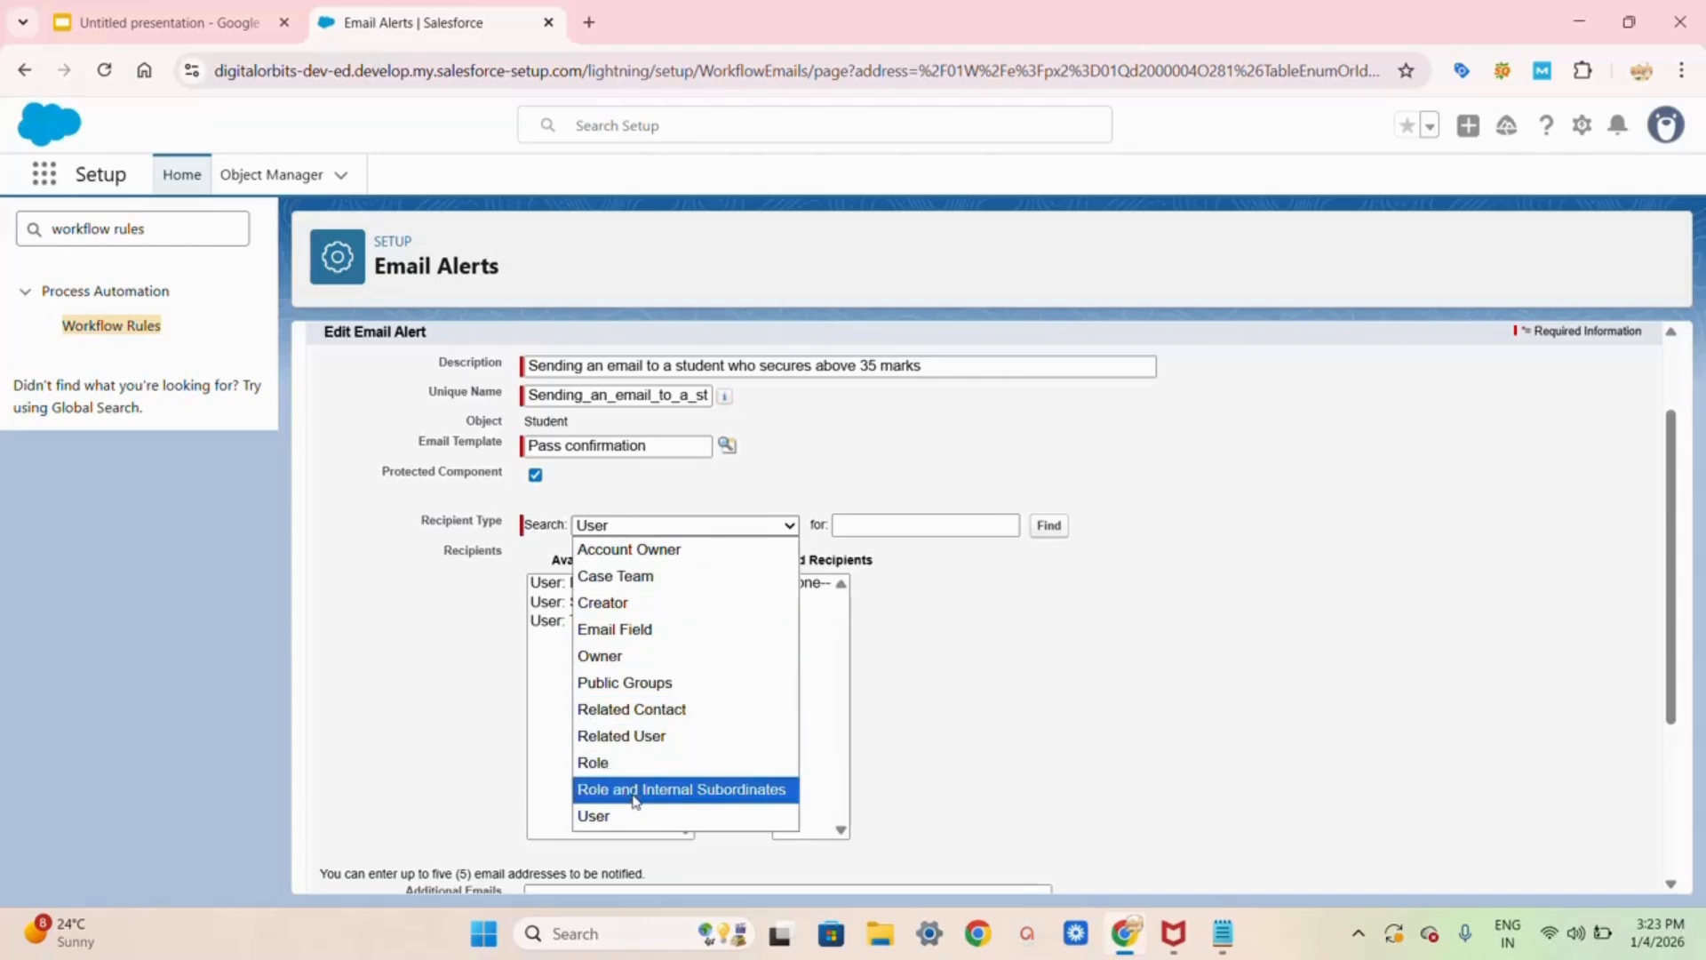
left_click(640, 631)
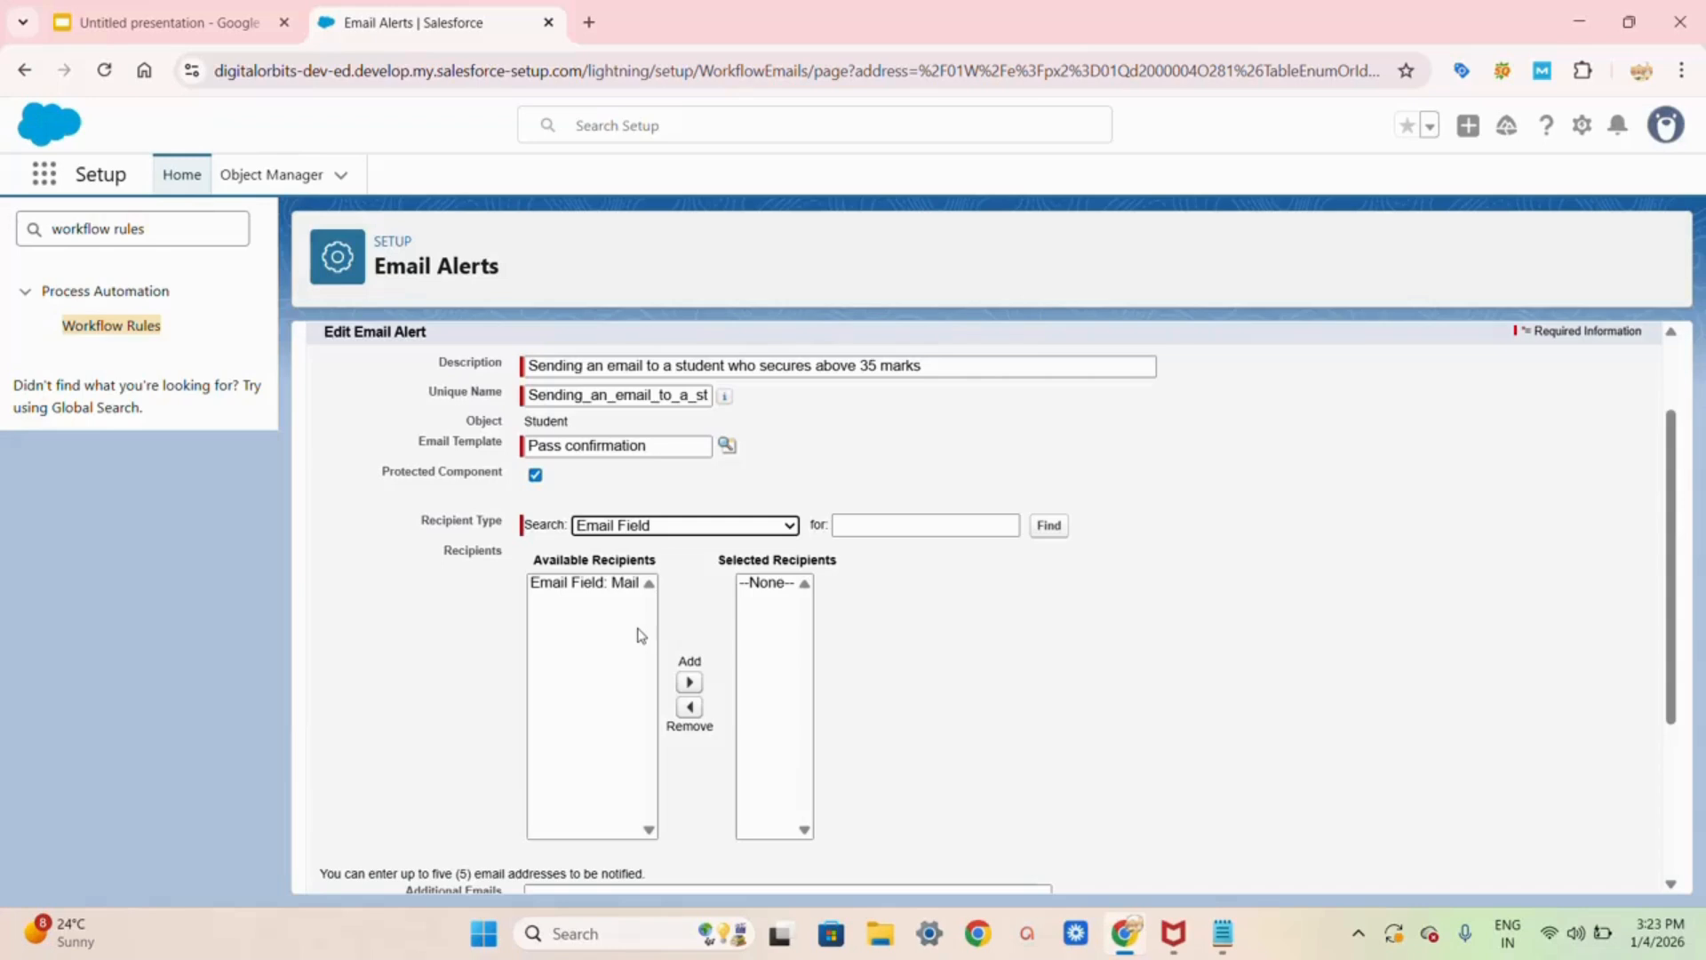
left_click(609, 588)
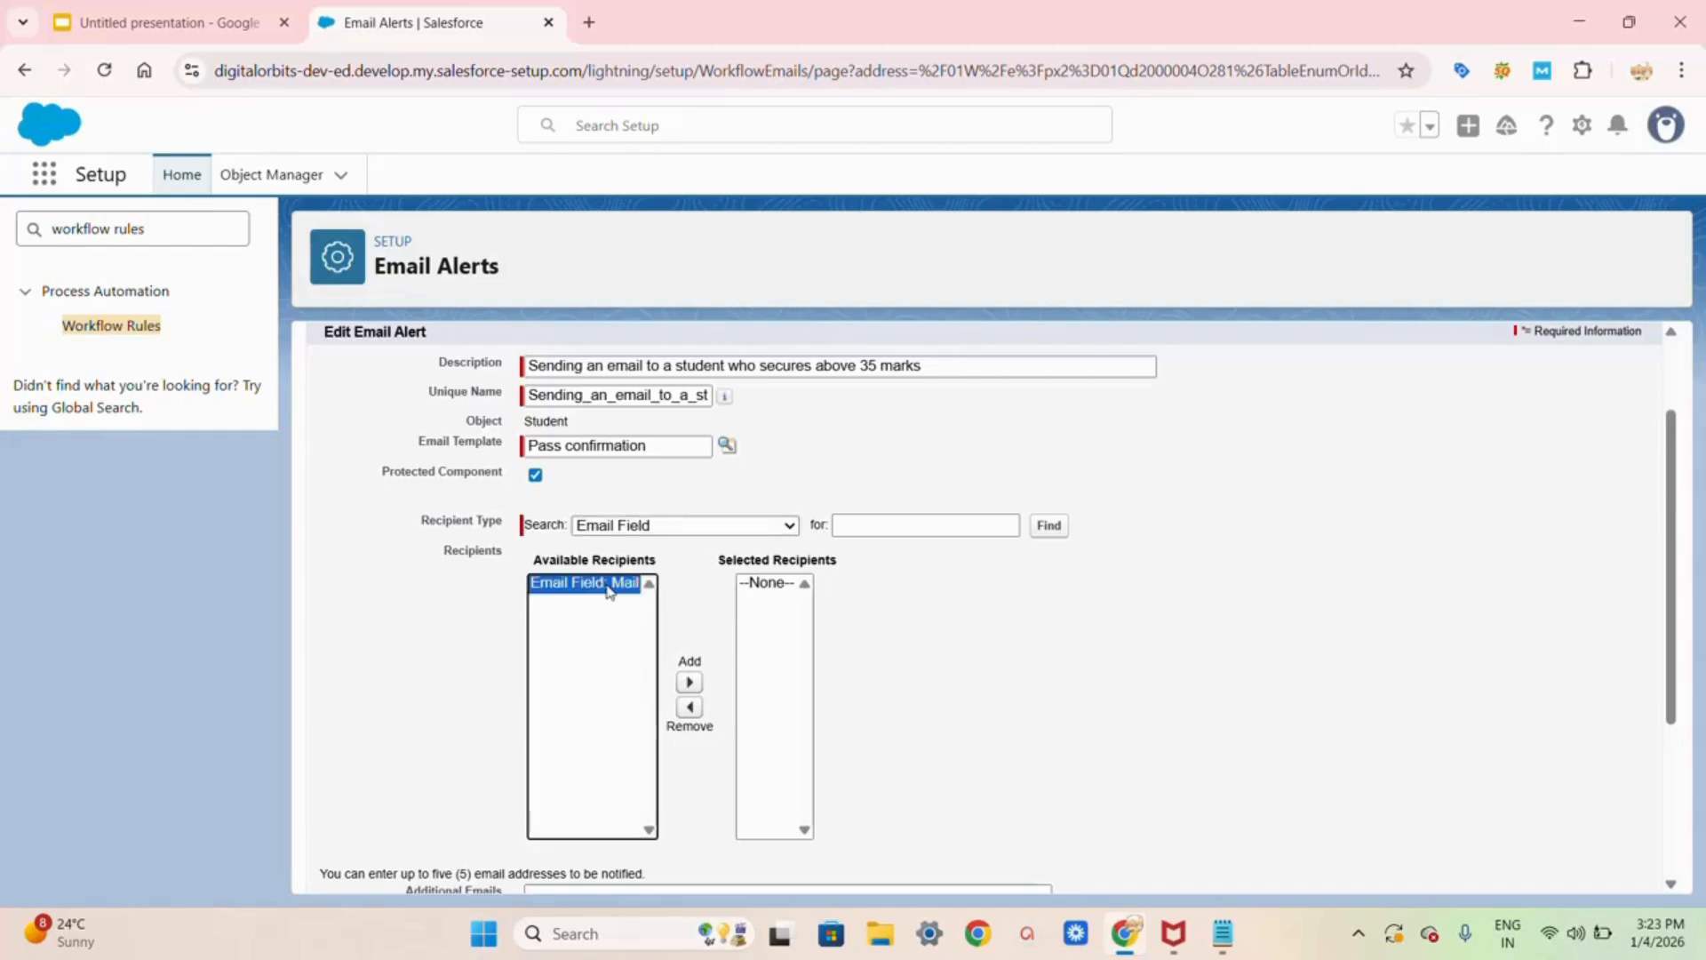
Step: Move Email Field: Mail into Selected Recipients, save the alert, and finish editing the workflow actions
left_click(691, 684)
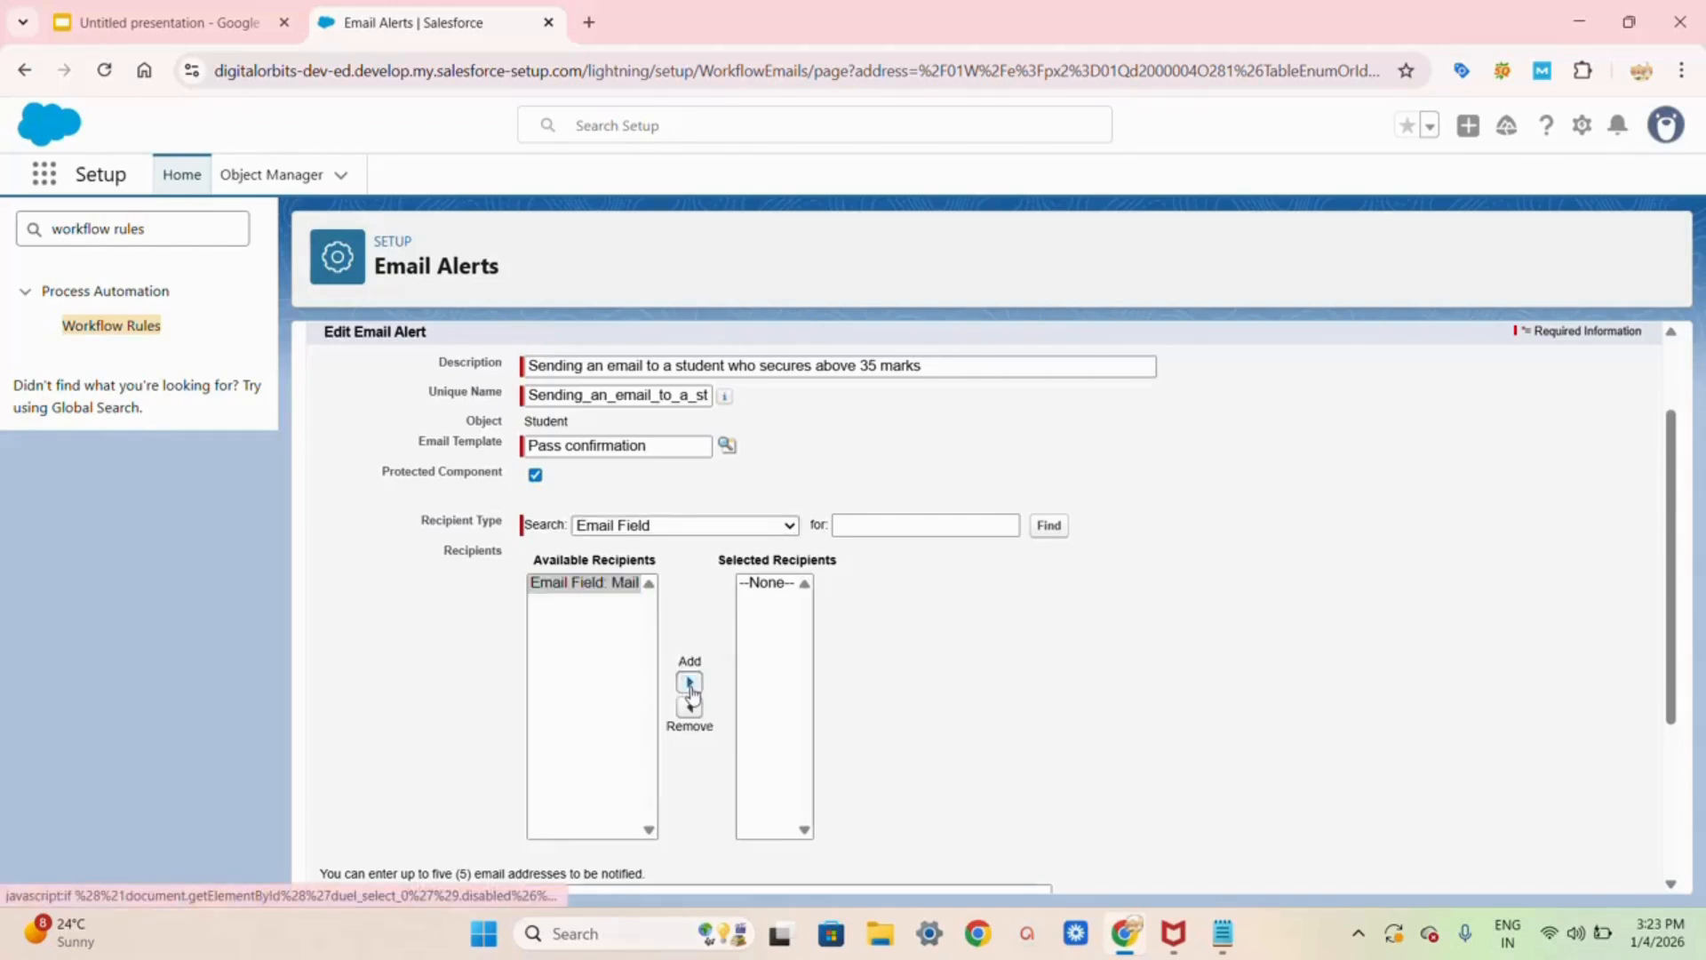
left_click(690, 684)
scroll(692, 693, "down", 3)
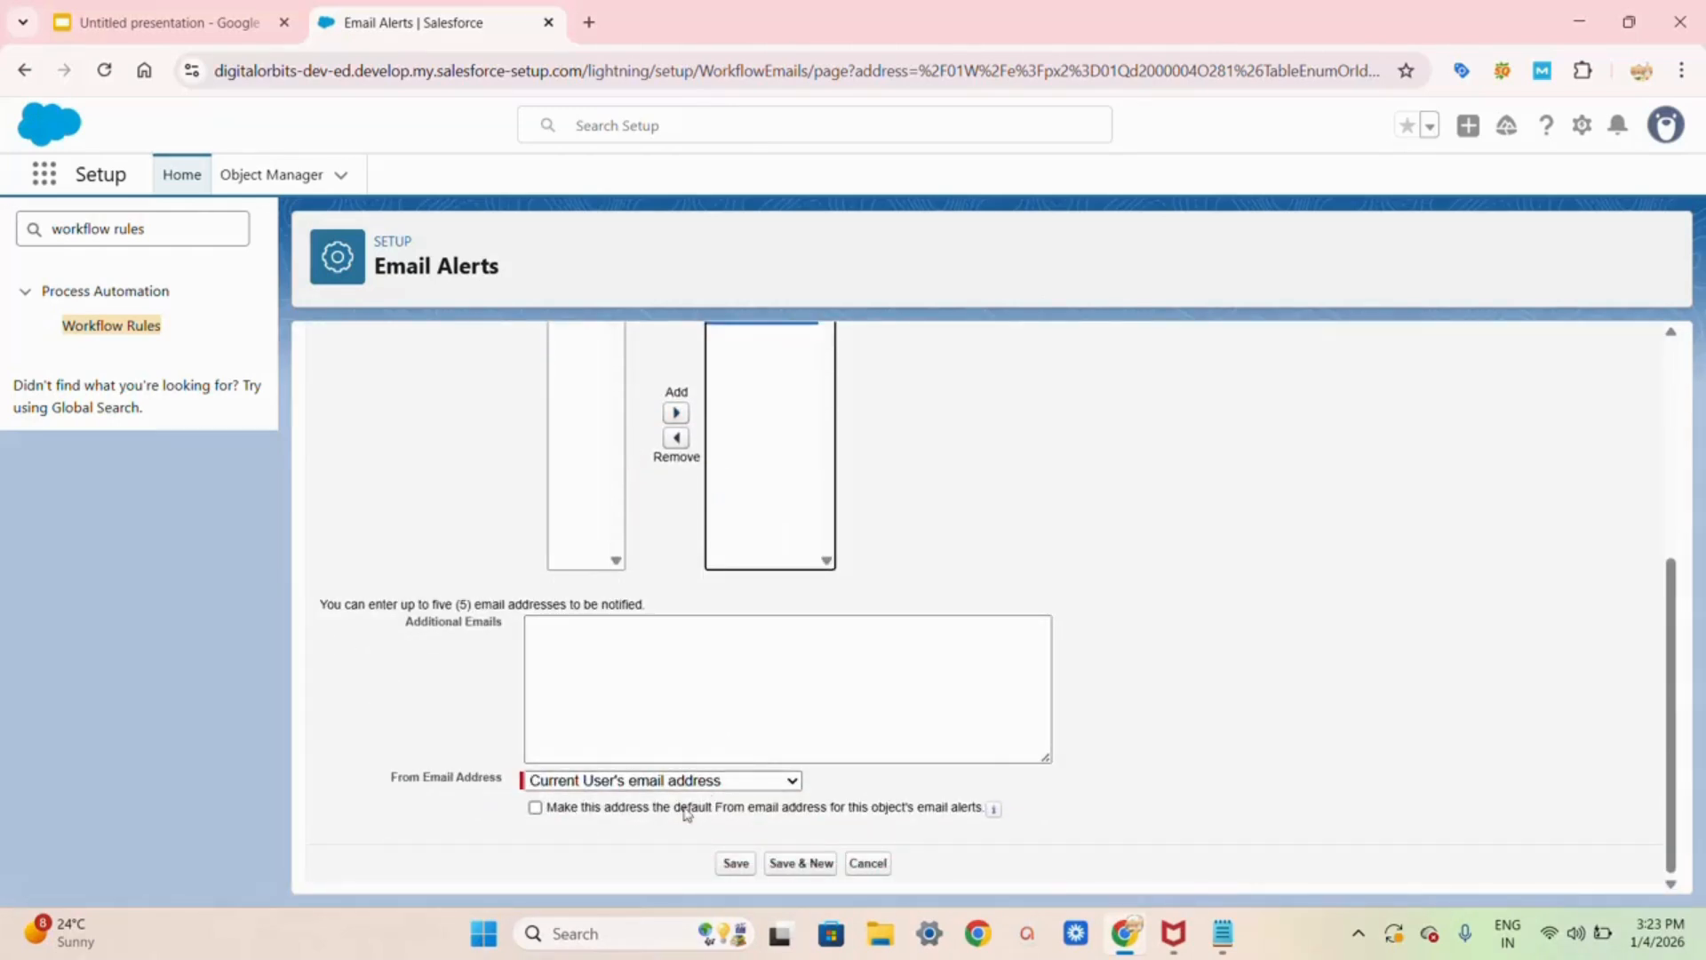
left_click(745, 869)
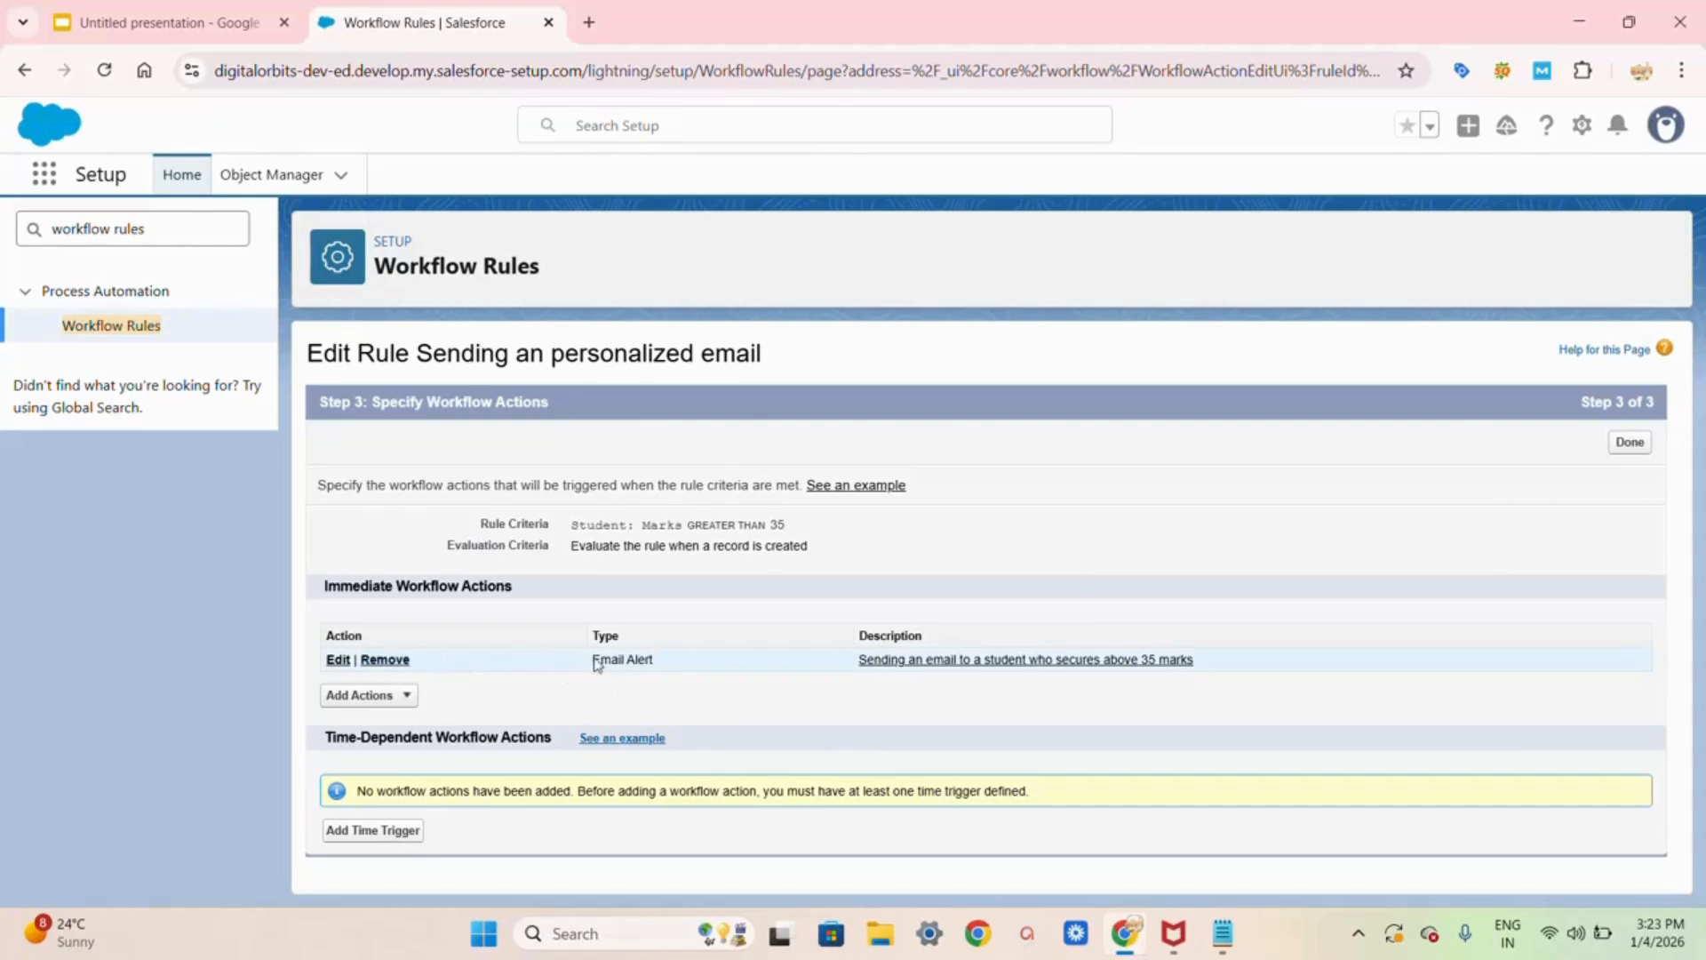
left_click(1626, 445)
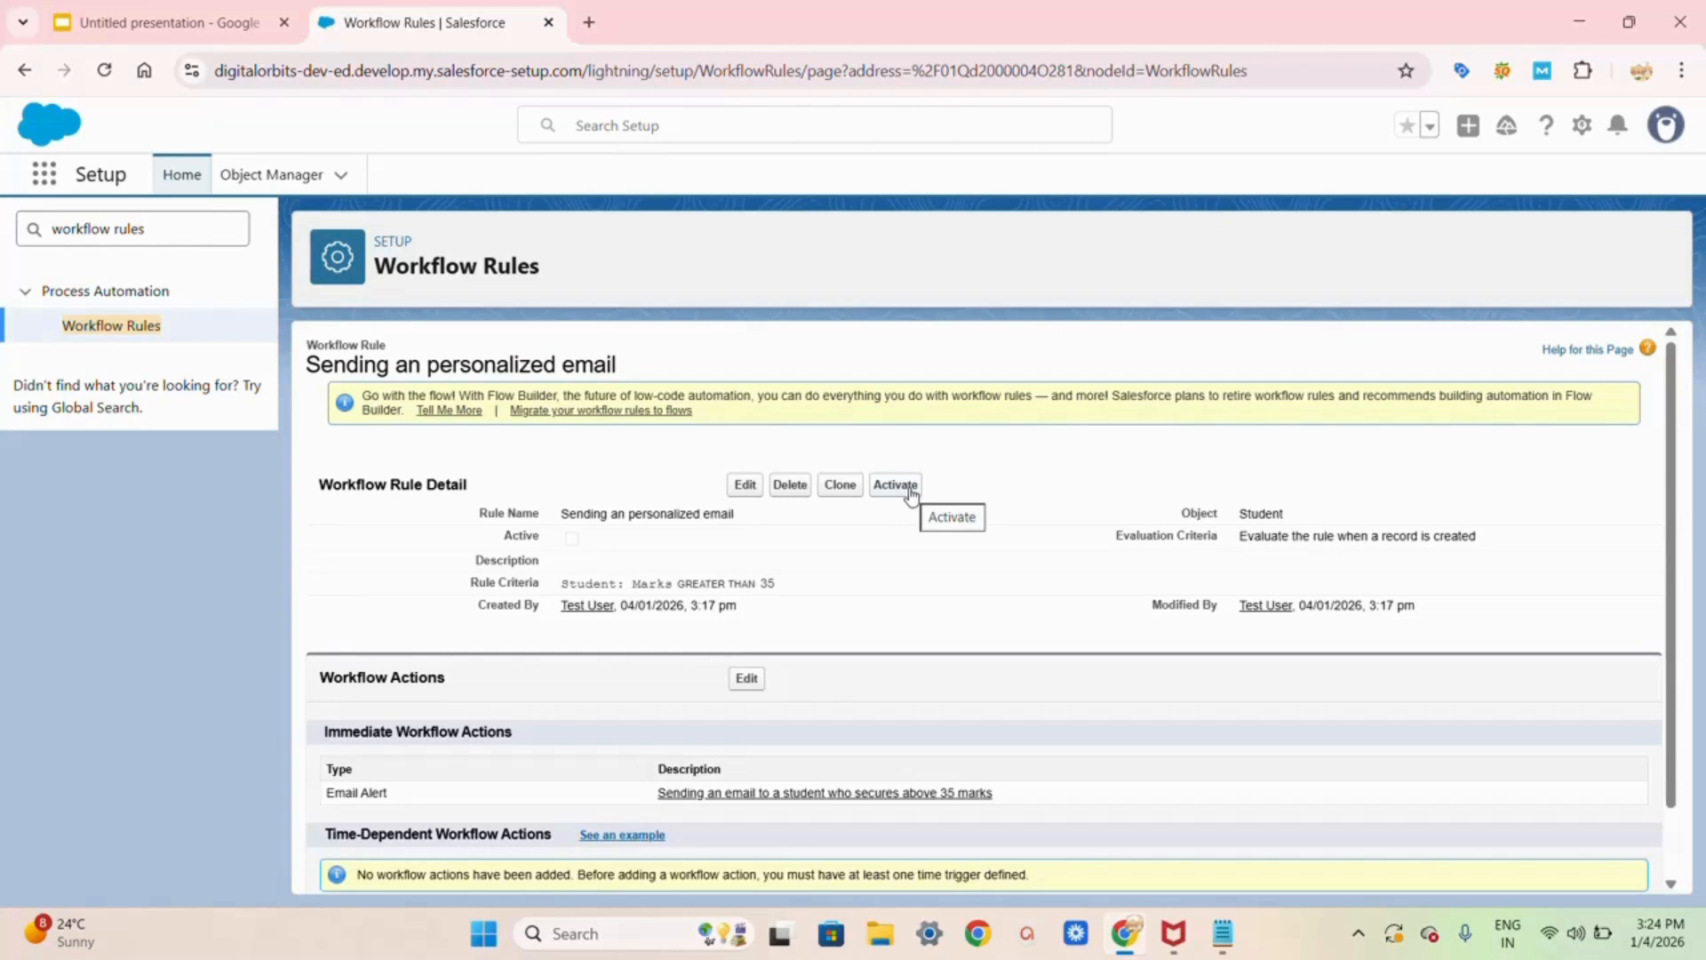
Step: Activate the rule from its detail page, keeping the Email Alert as its immediate action
left_click(910, 491)
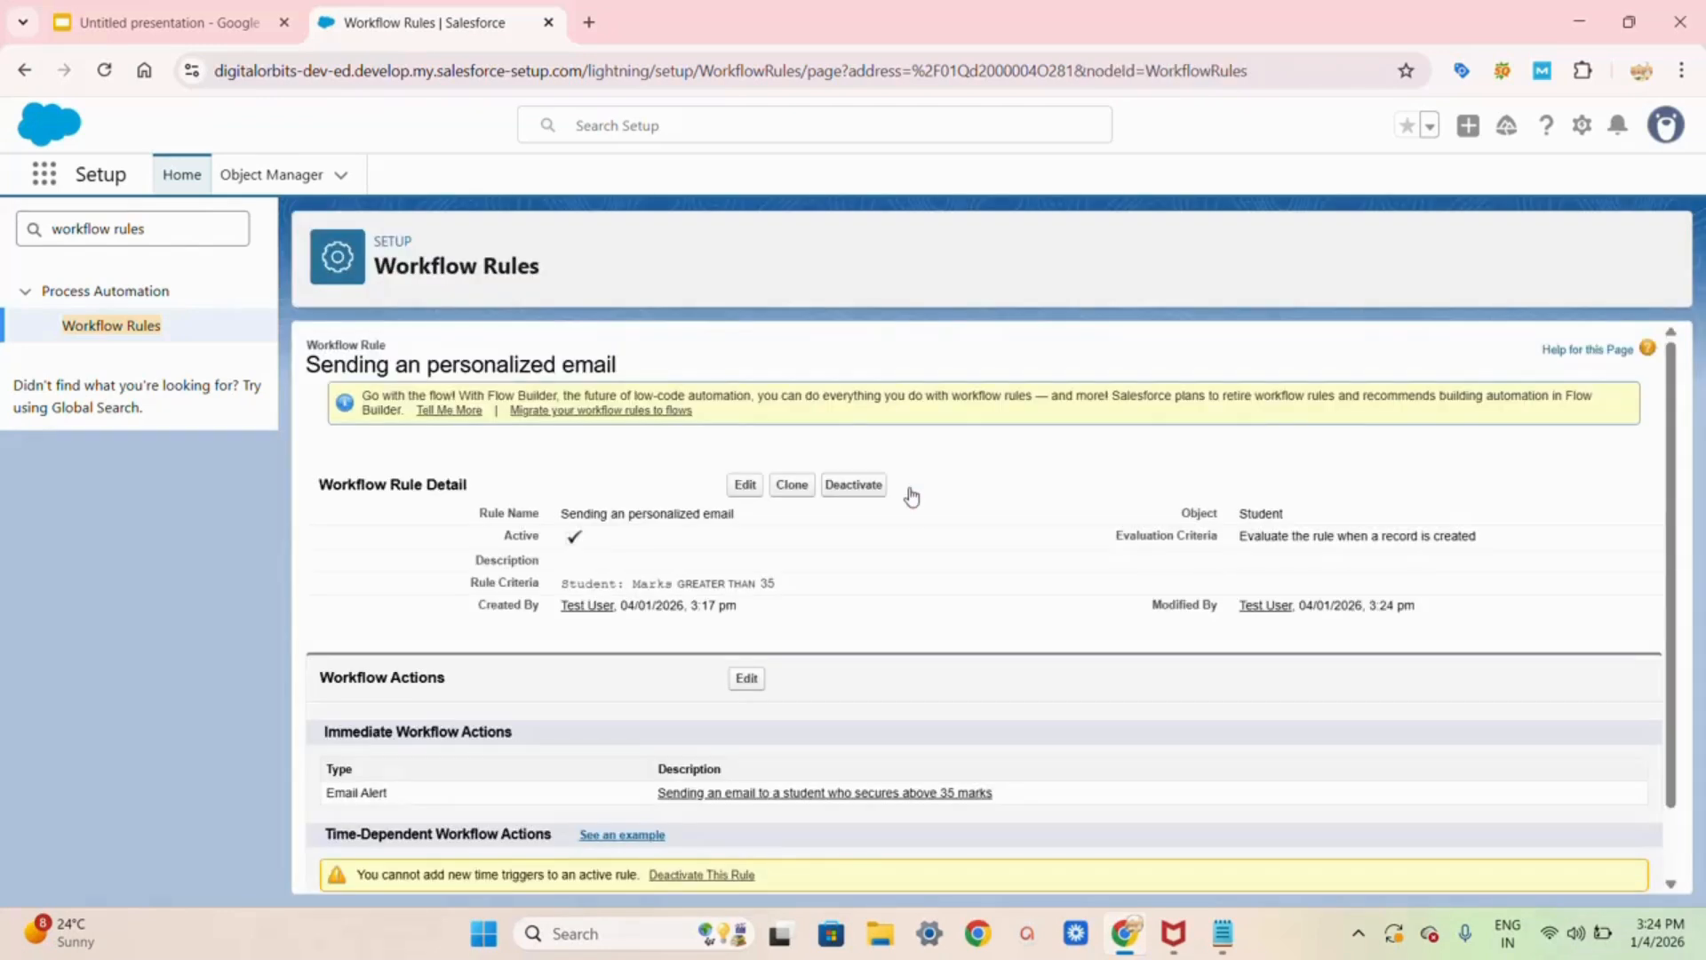
scroll(911, 495, "down", 1)
scroll(911, 495, "up", 1)
Step: Check the Student object's details from the recent objects list, then return to Setup home
left_click(590, 24)
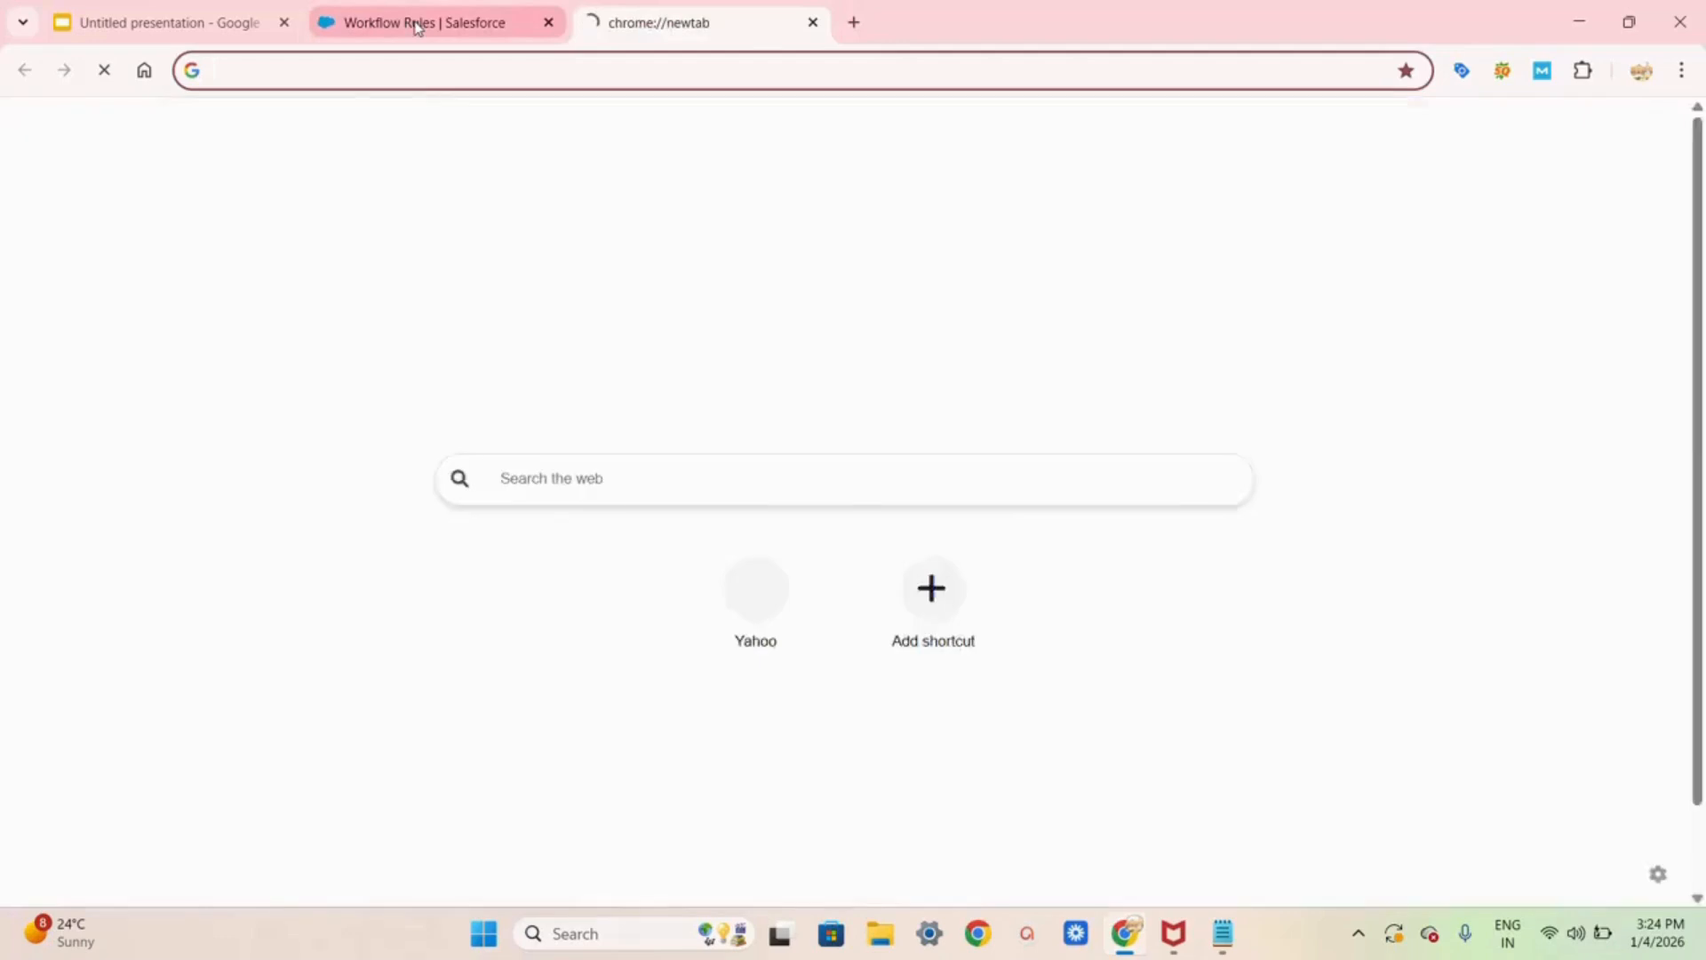
left_click(416, 22)
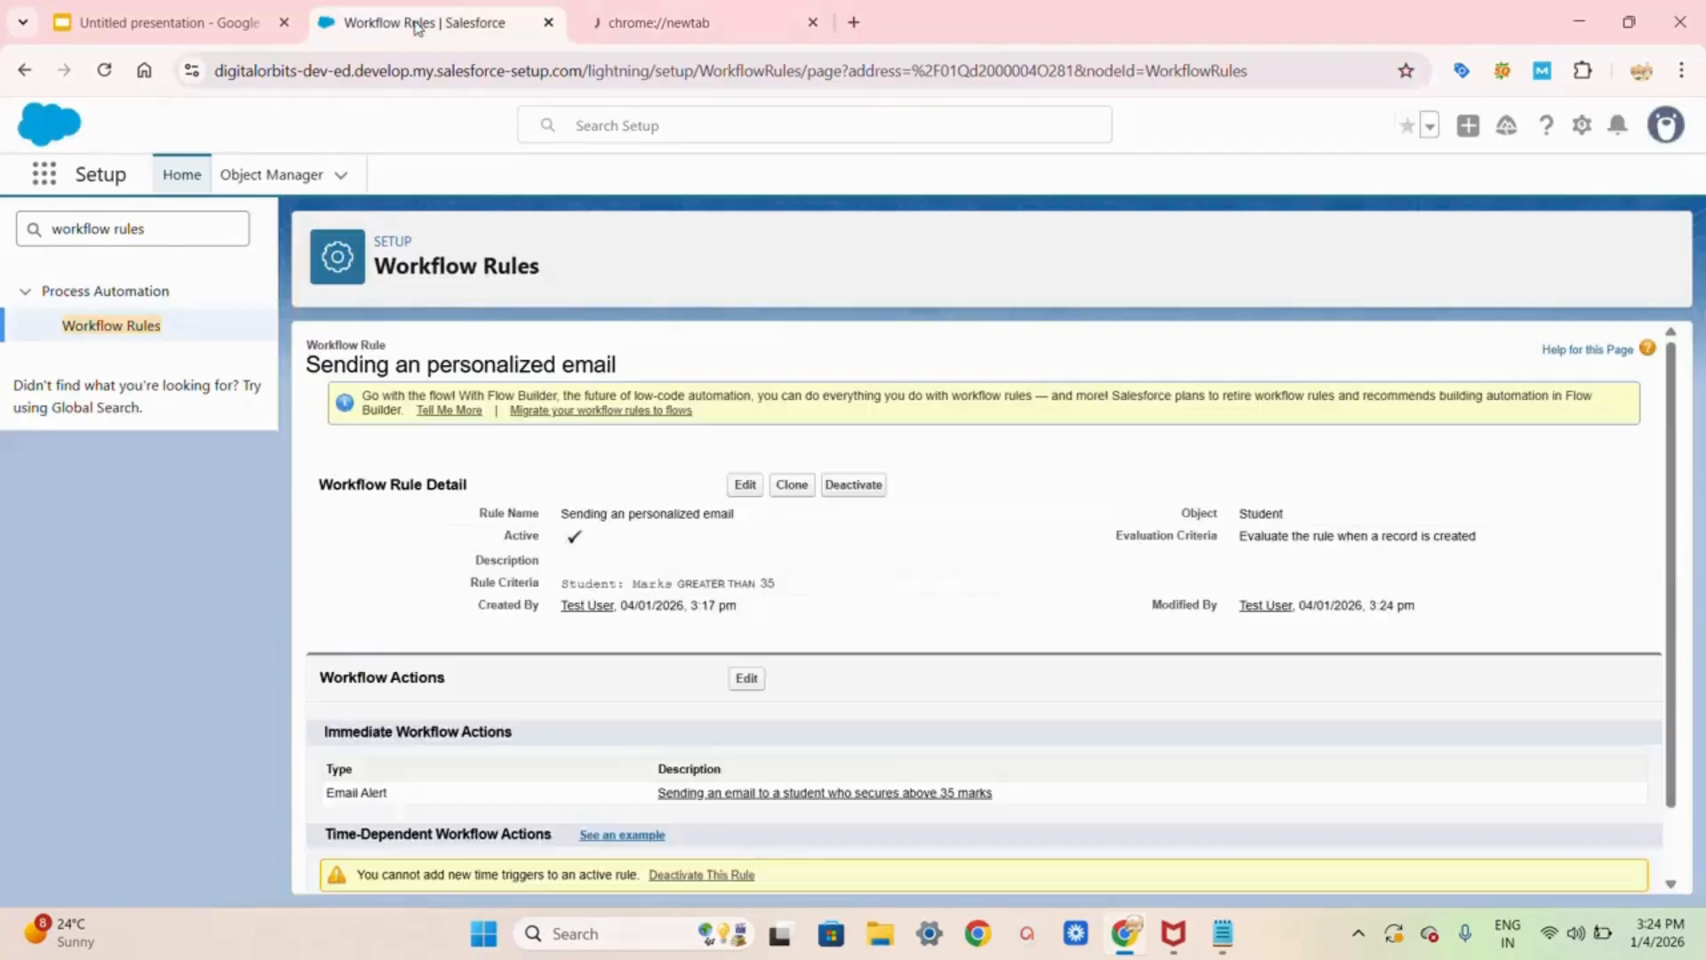
left_click(342, 176)
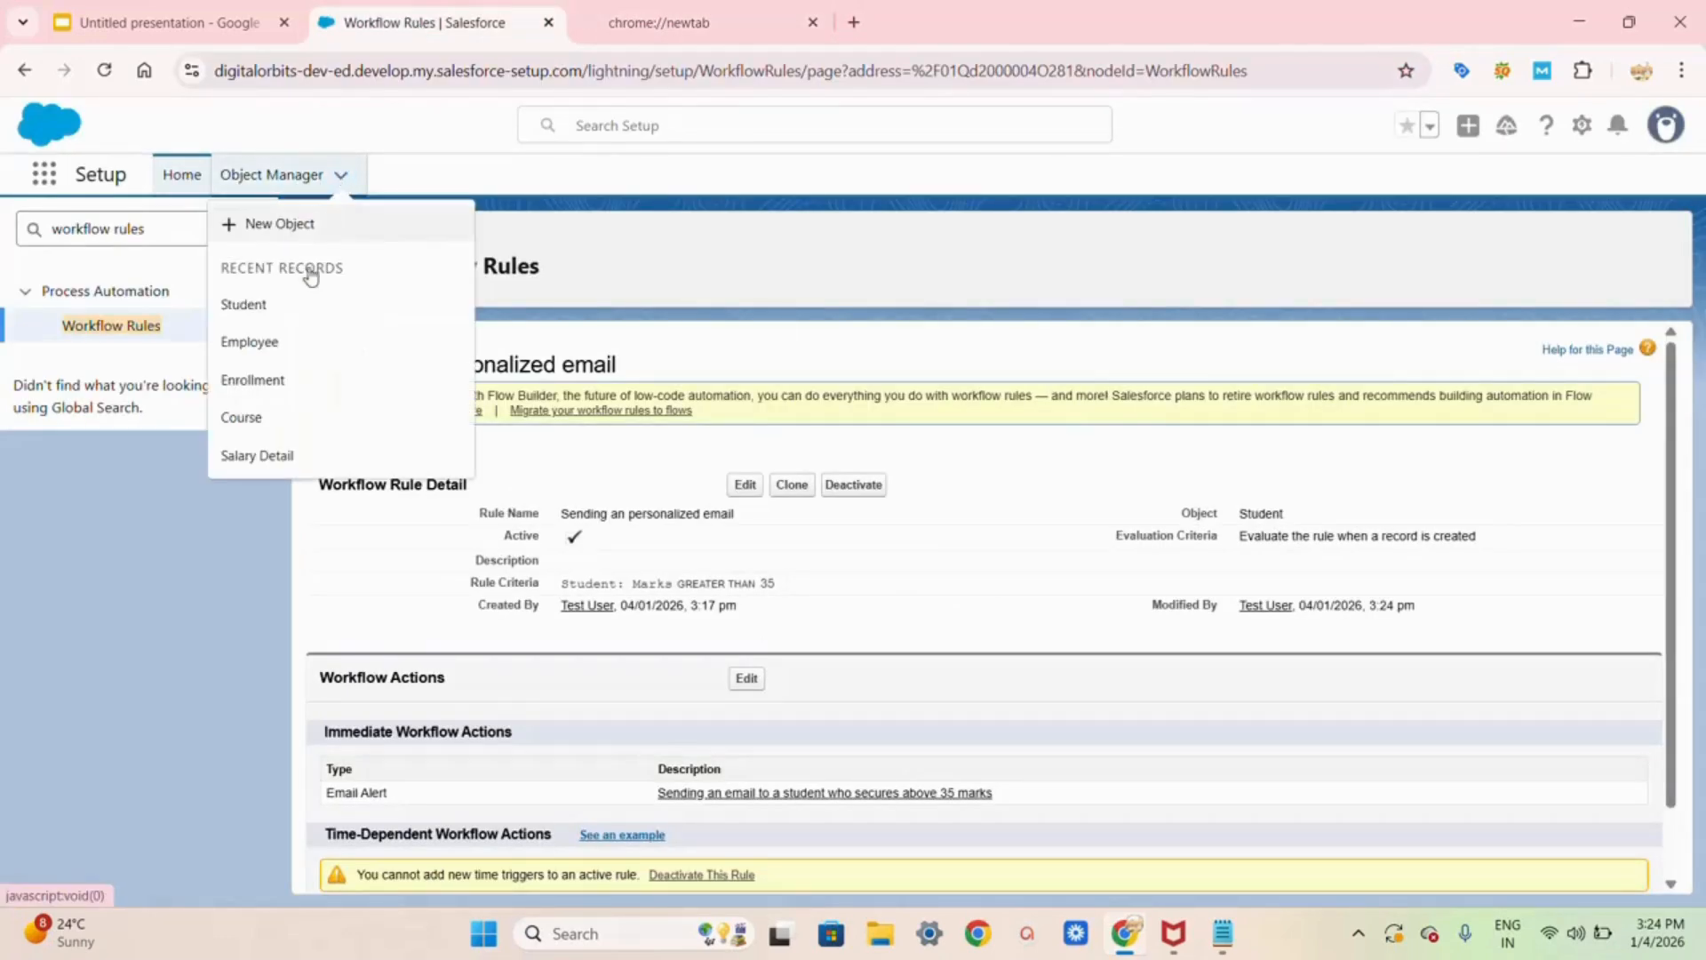
left_click(290, 315)
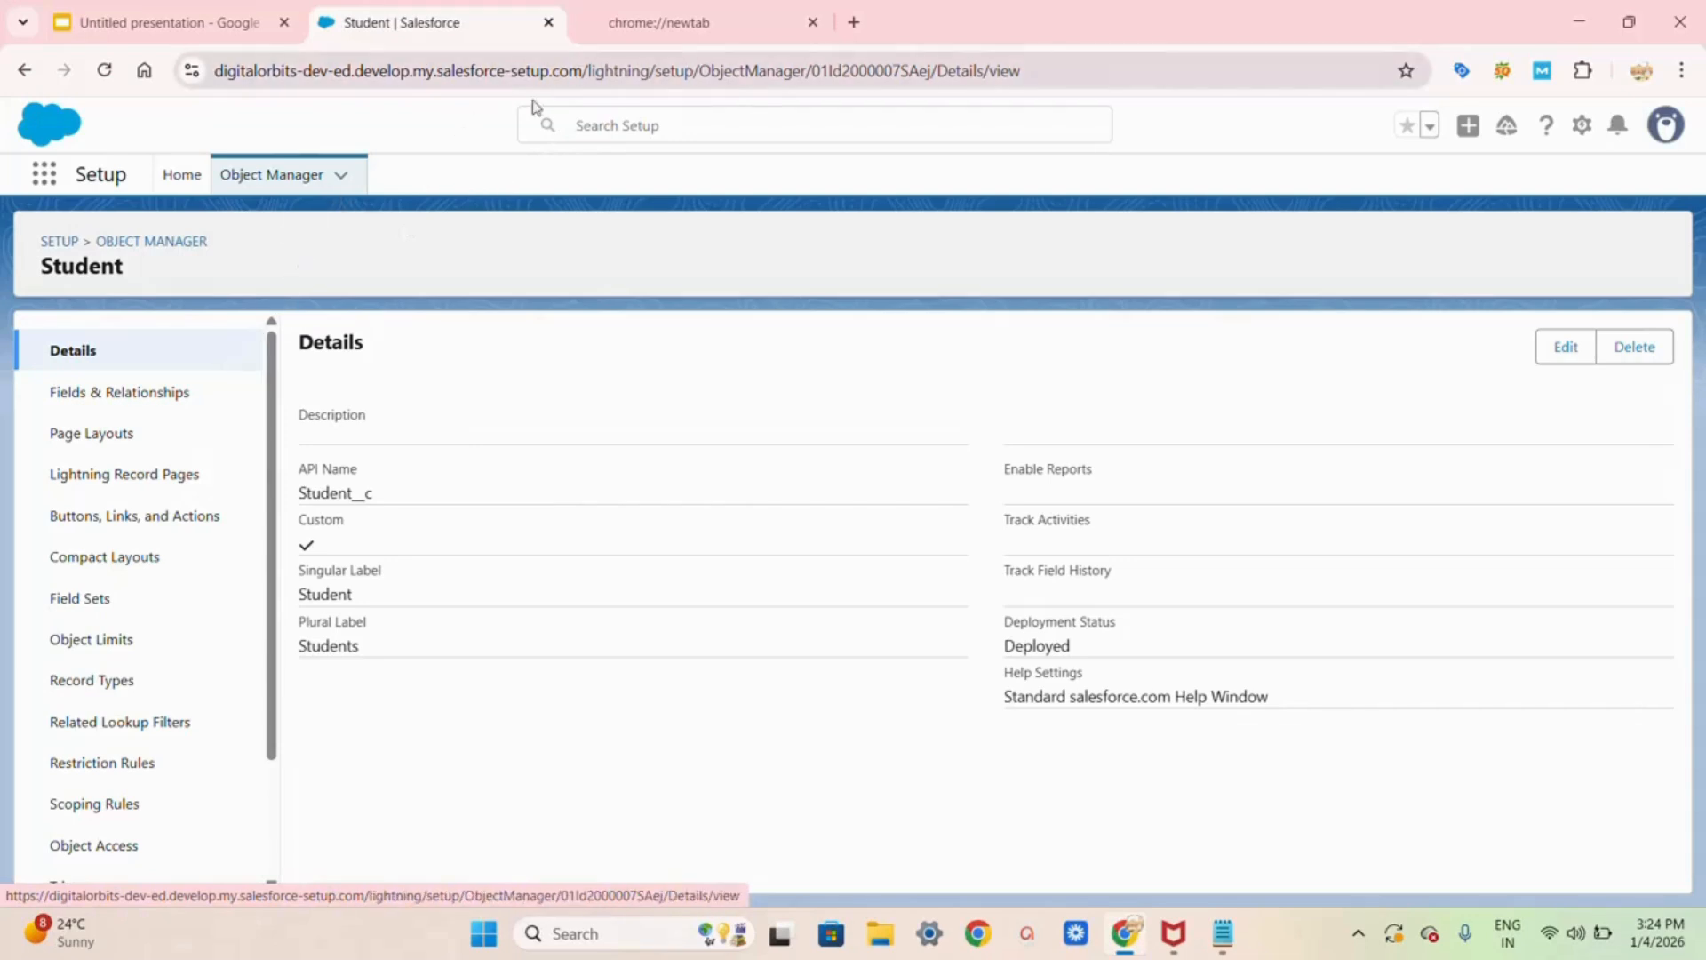
left_click(184, 176)
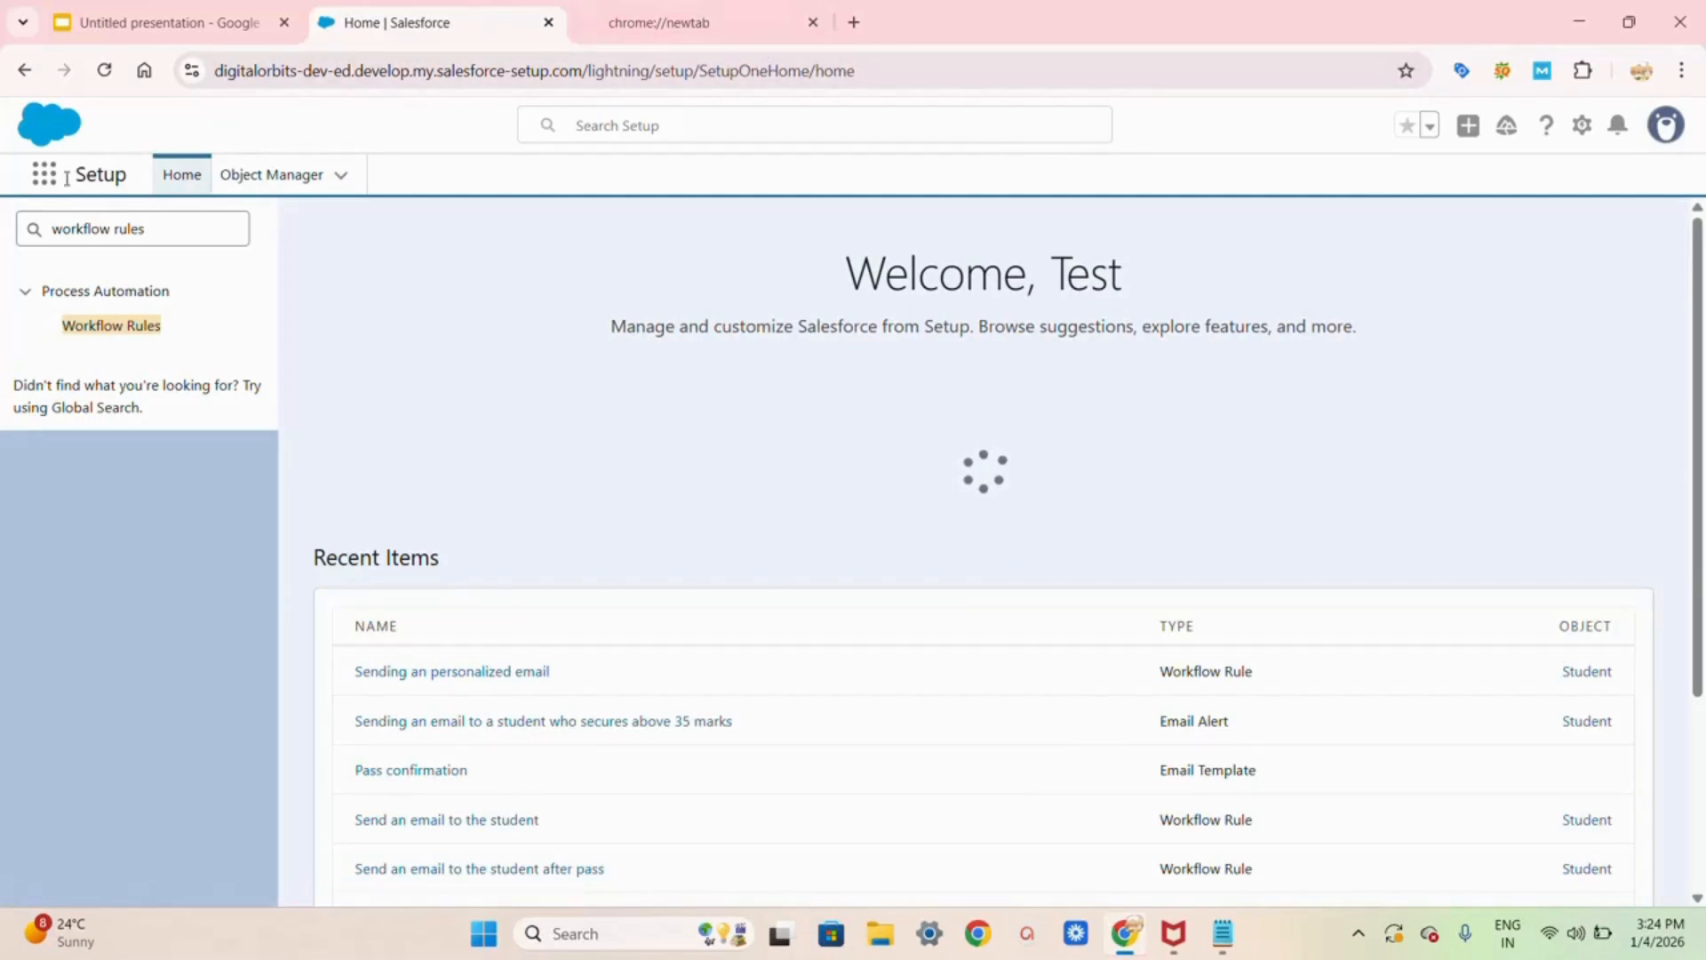
Step: Launch the digital orbits standard app from the App Launcher's full app list
left_click(39, 184)
left_click(39, 184)
left_click(39, 184)
left_click(39, 184)
left_click(39, 184)
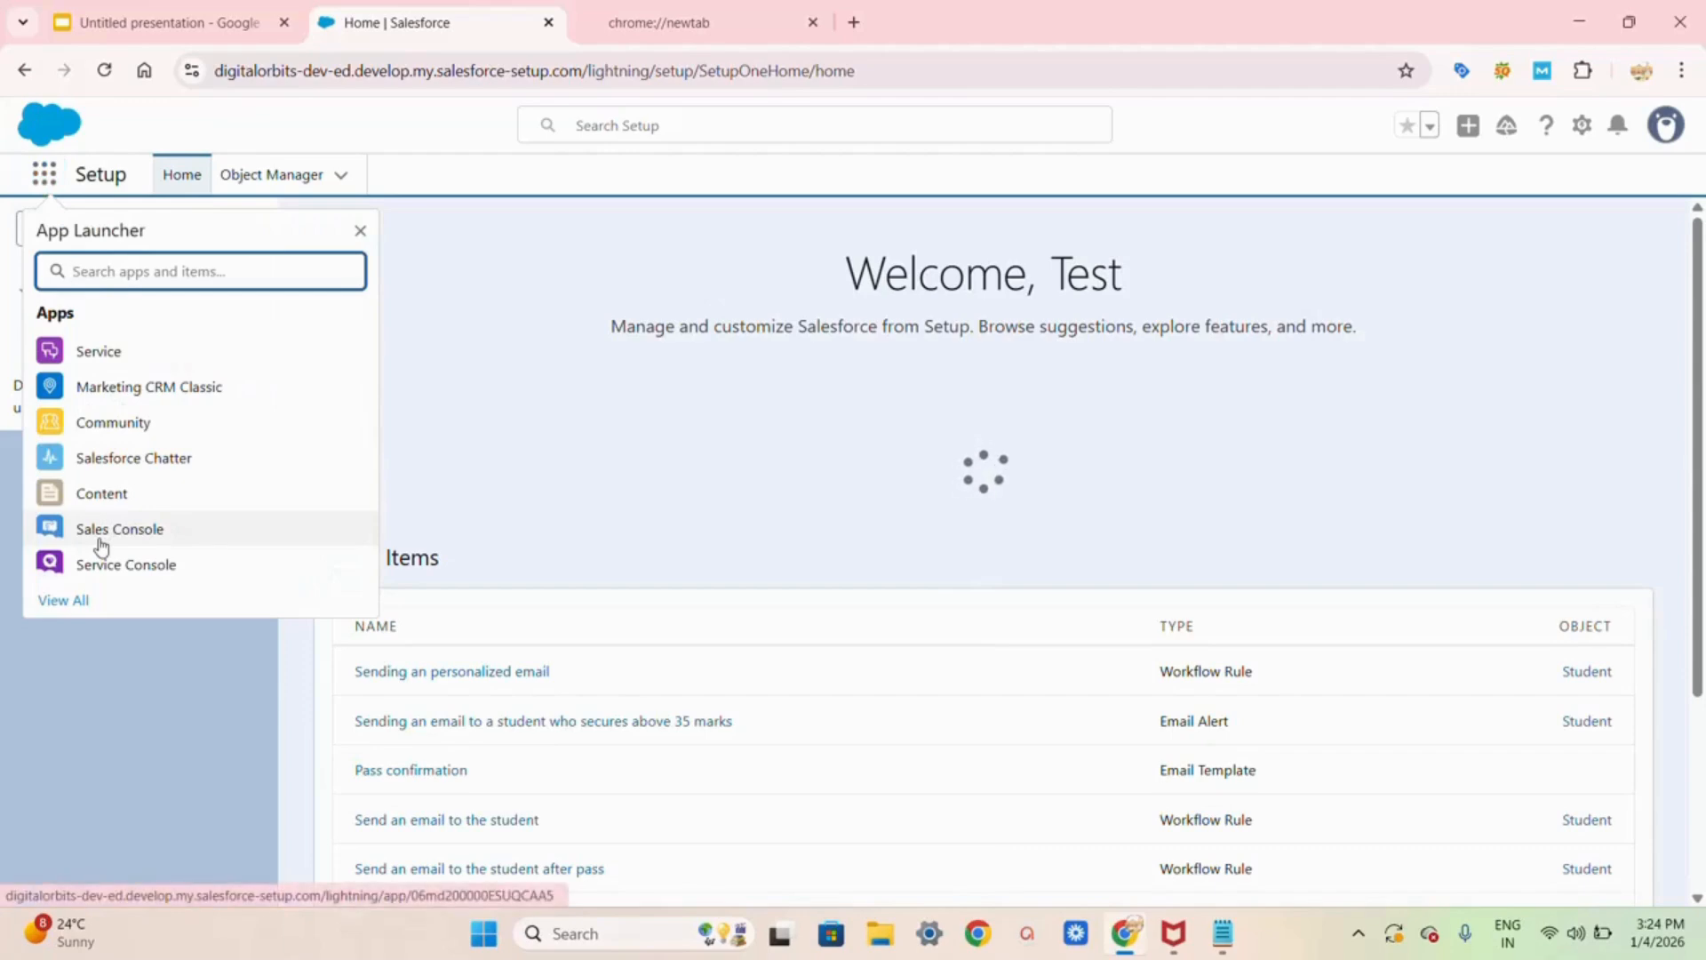
left_click(69, 599)
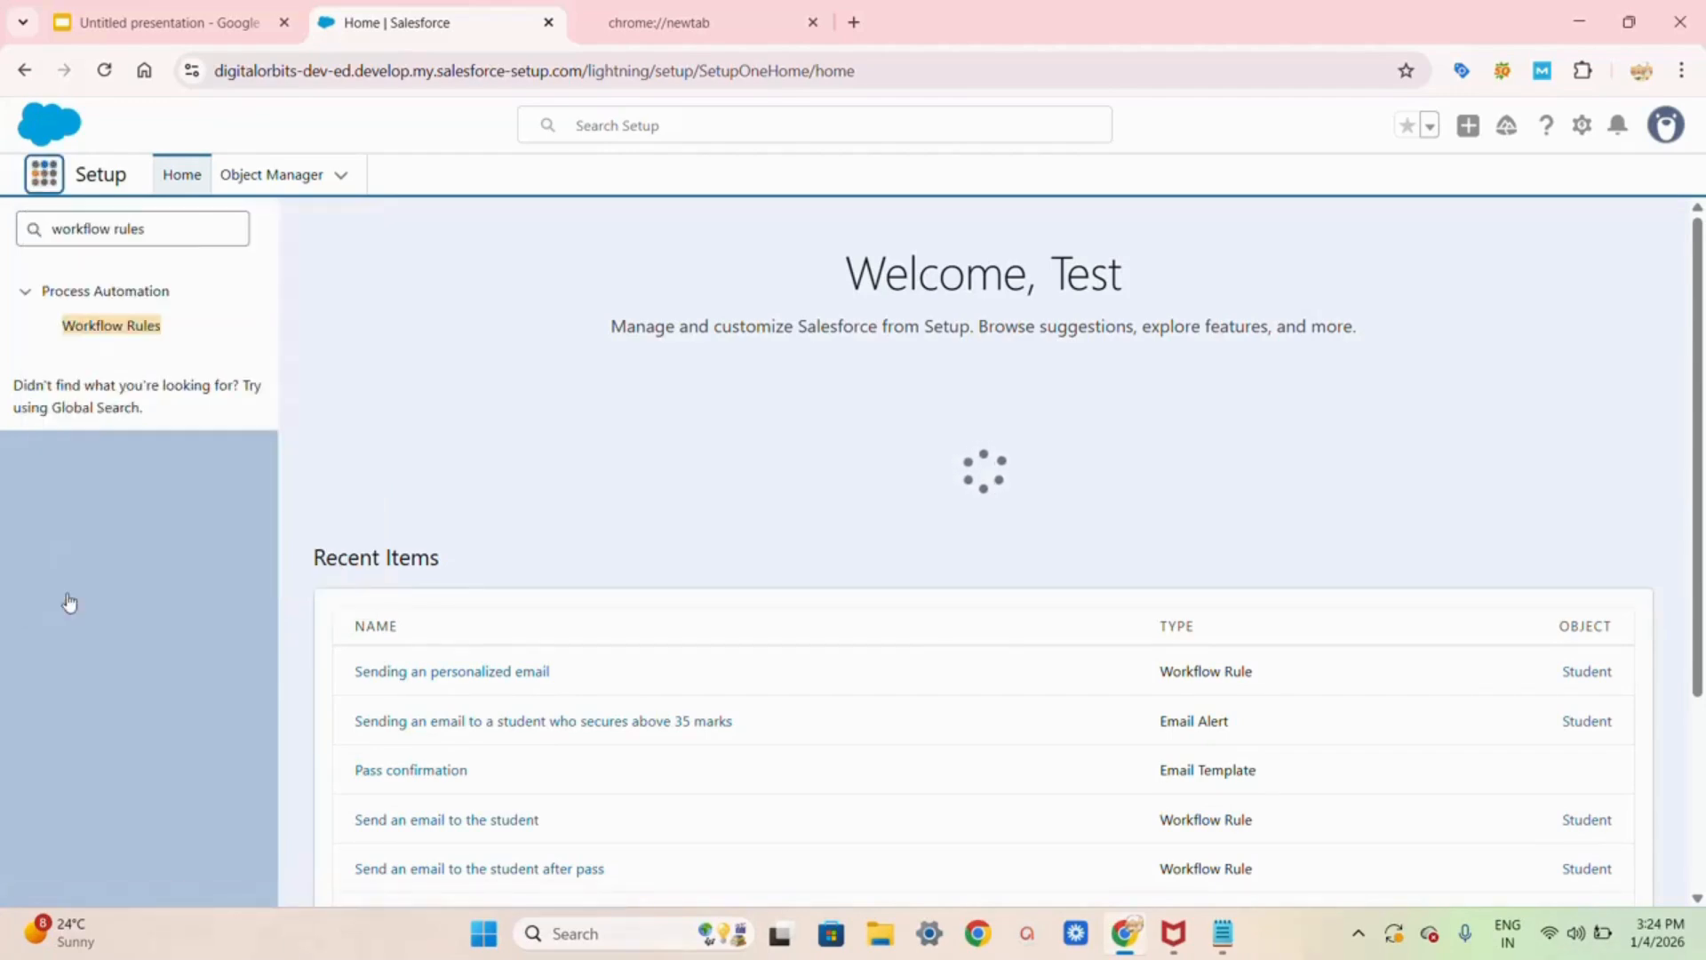
scroll(628, 621, "down", 5)
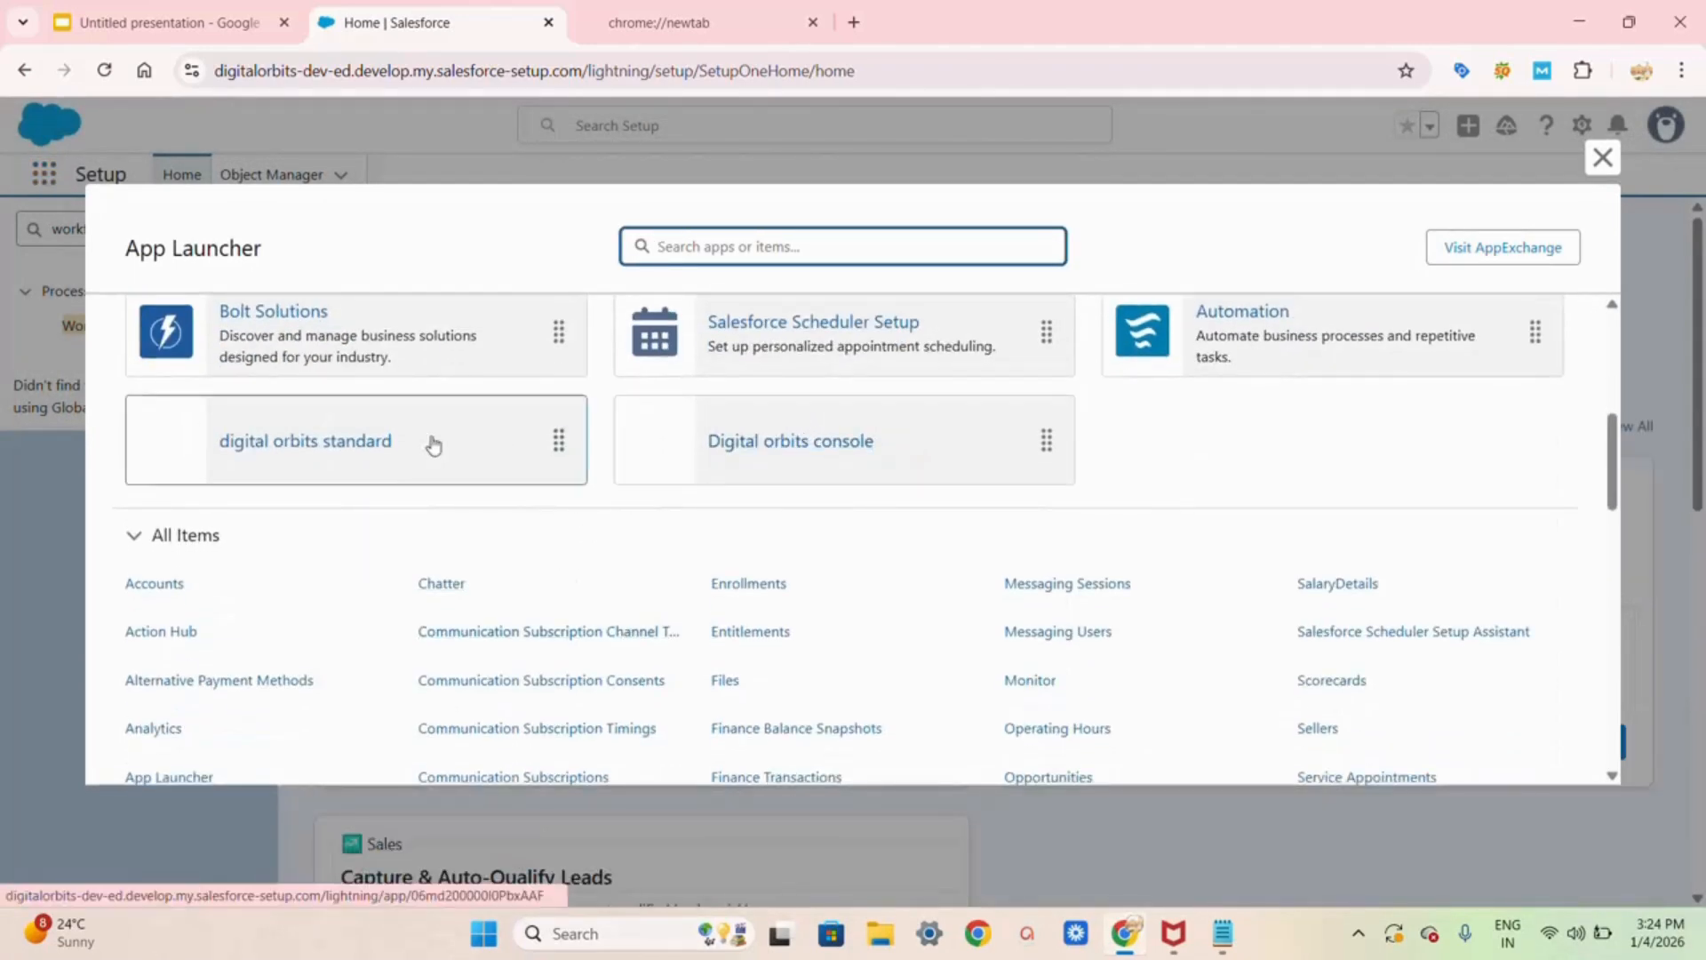
left_click(352, 446)
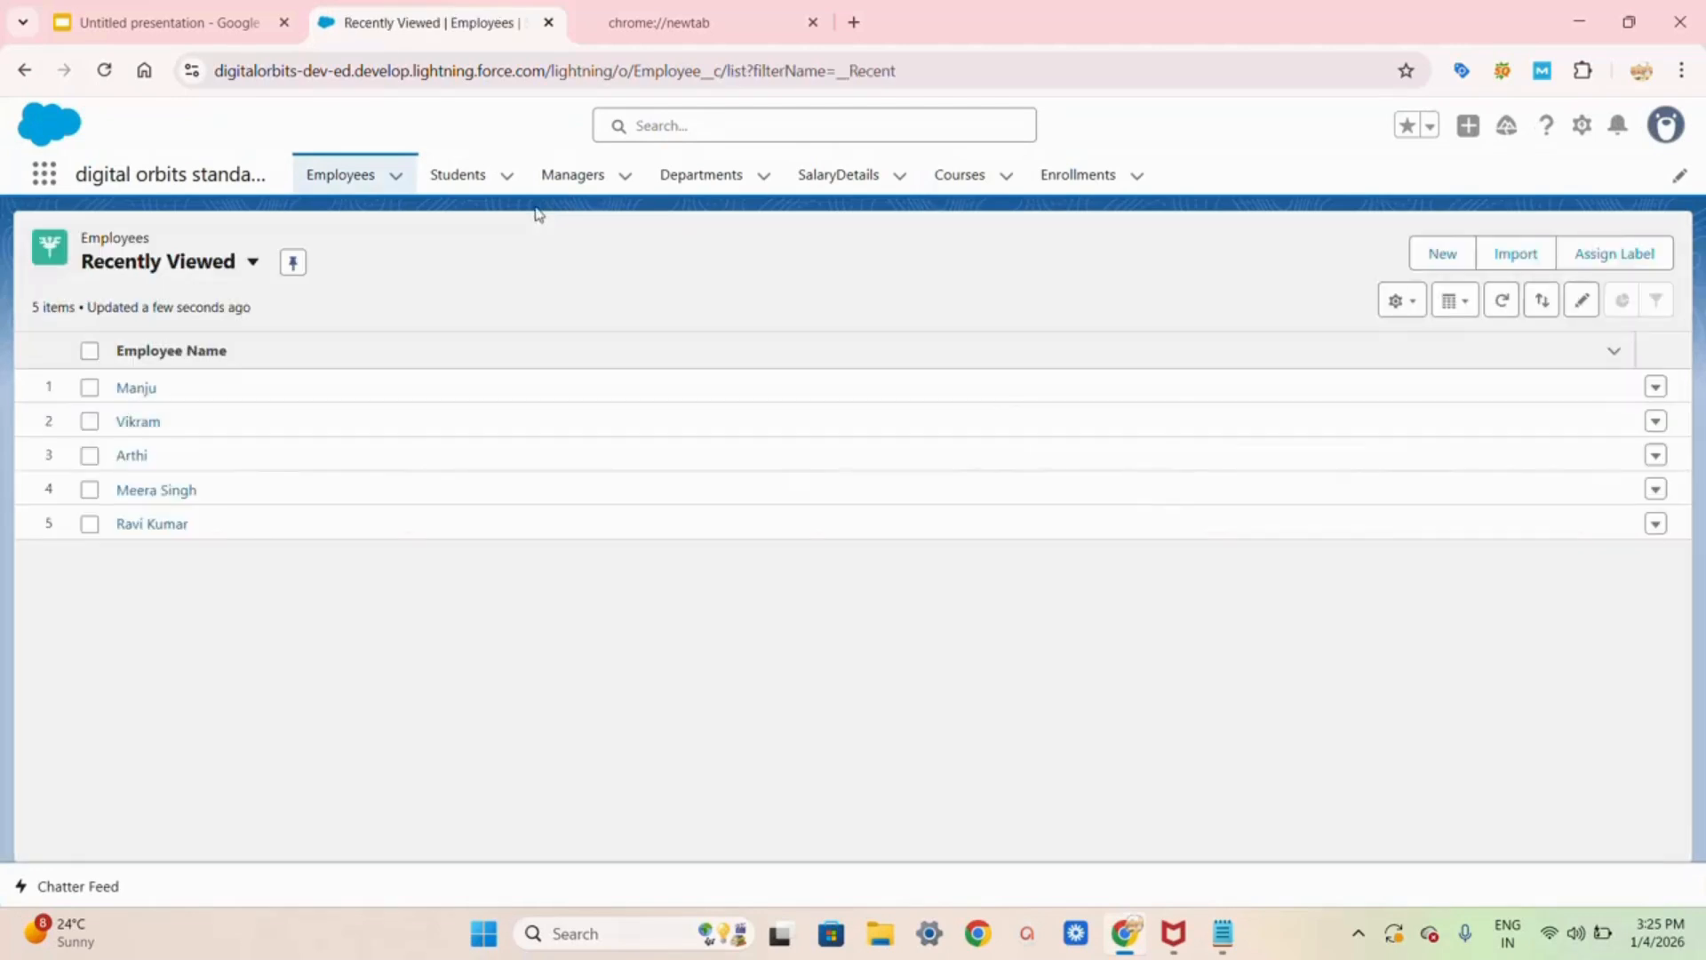
Step: Start a new Student record with the Regular record type
left_click(500, 181)
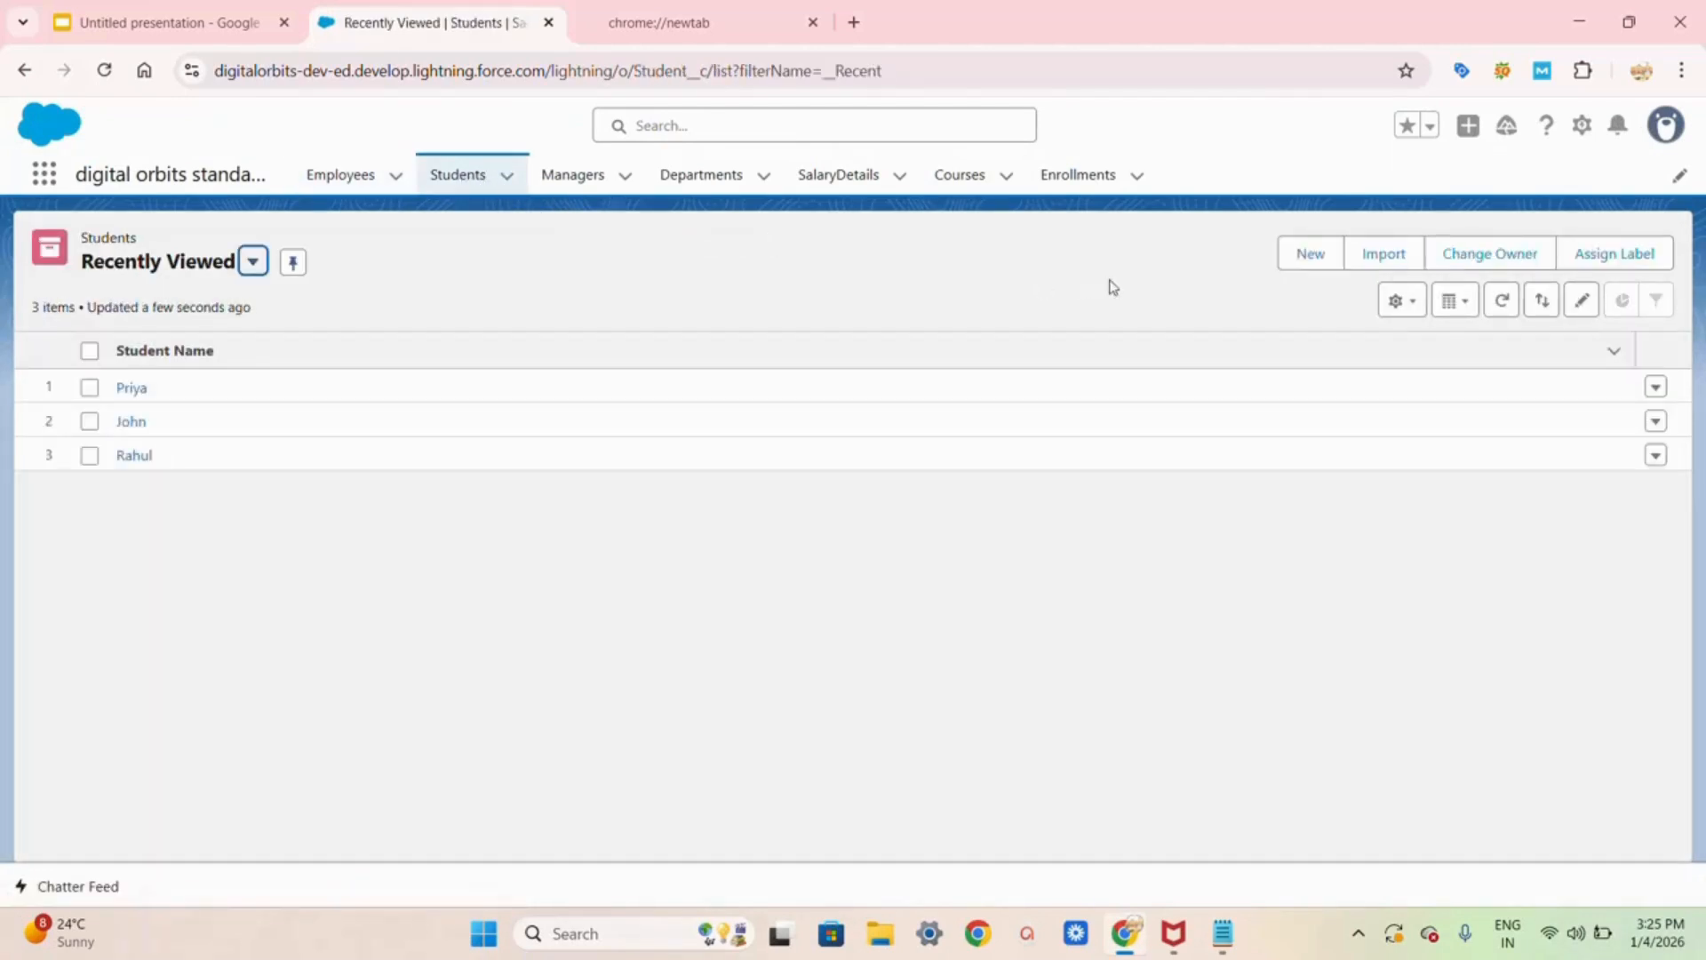
left_click(1303, 263)
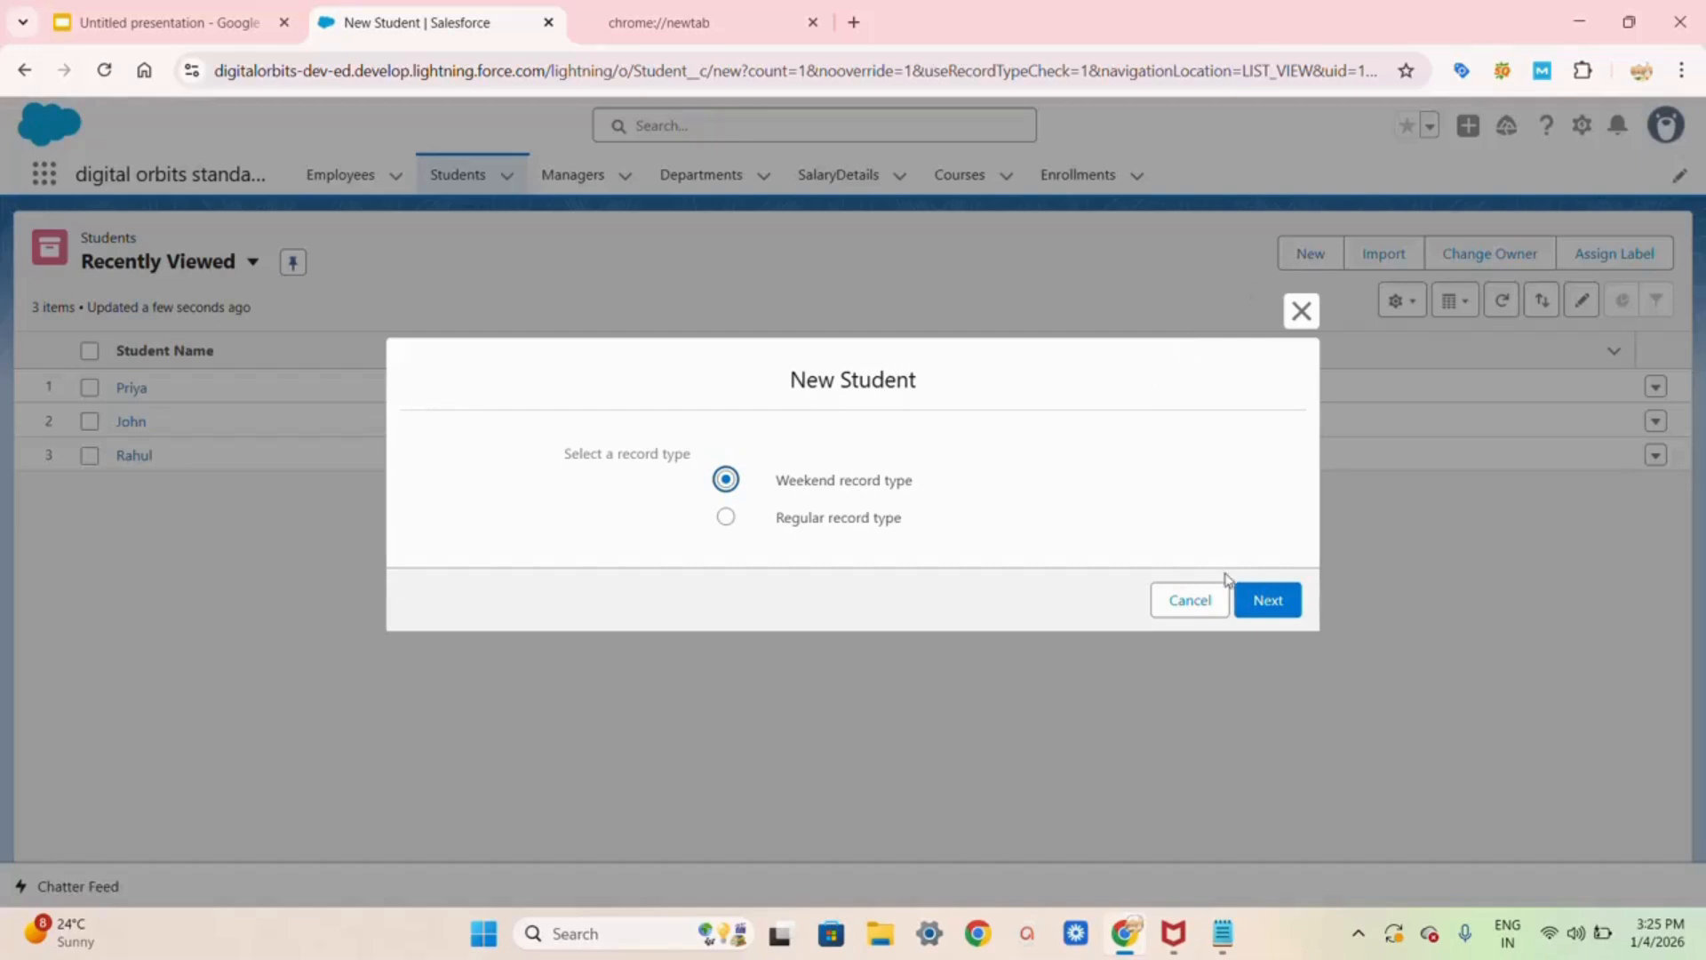
left_click(846, 527)
left_click(1268, 598)
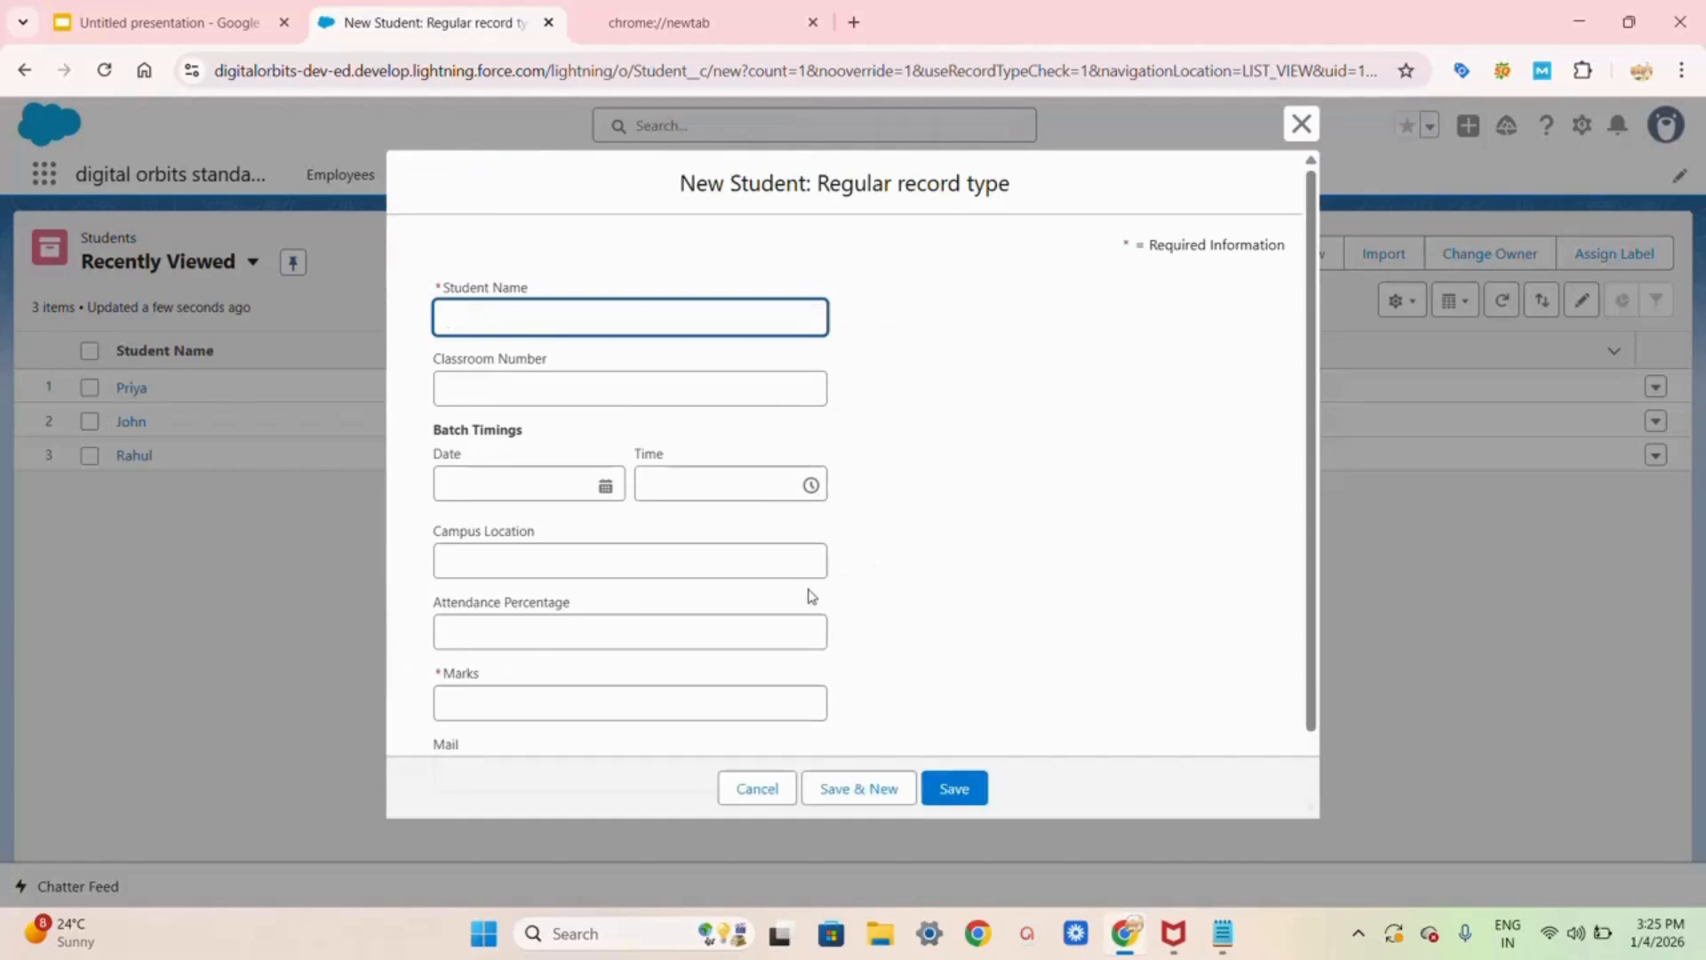
Step: Enter the student's name, Marks 26 and the test Gmail address in Mail, then save
left_click(464, 322)
type("Rajesh")
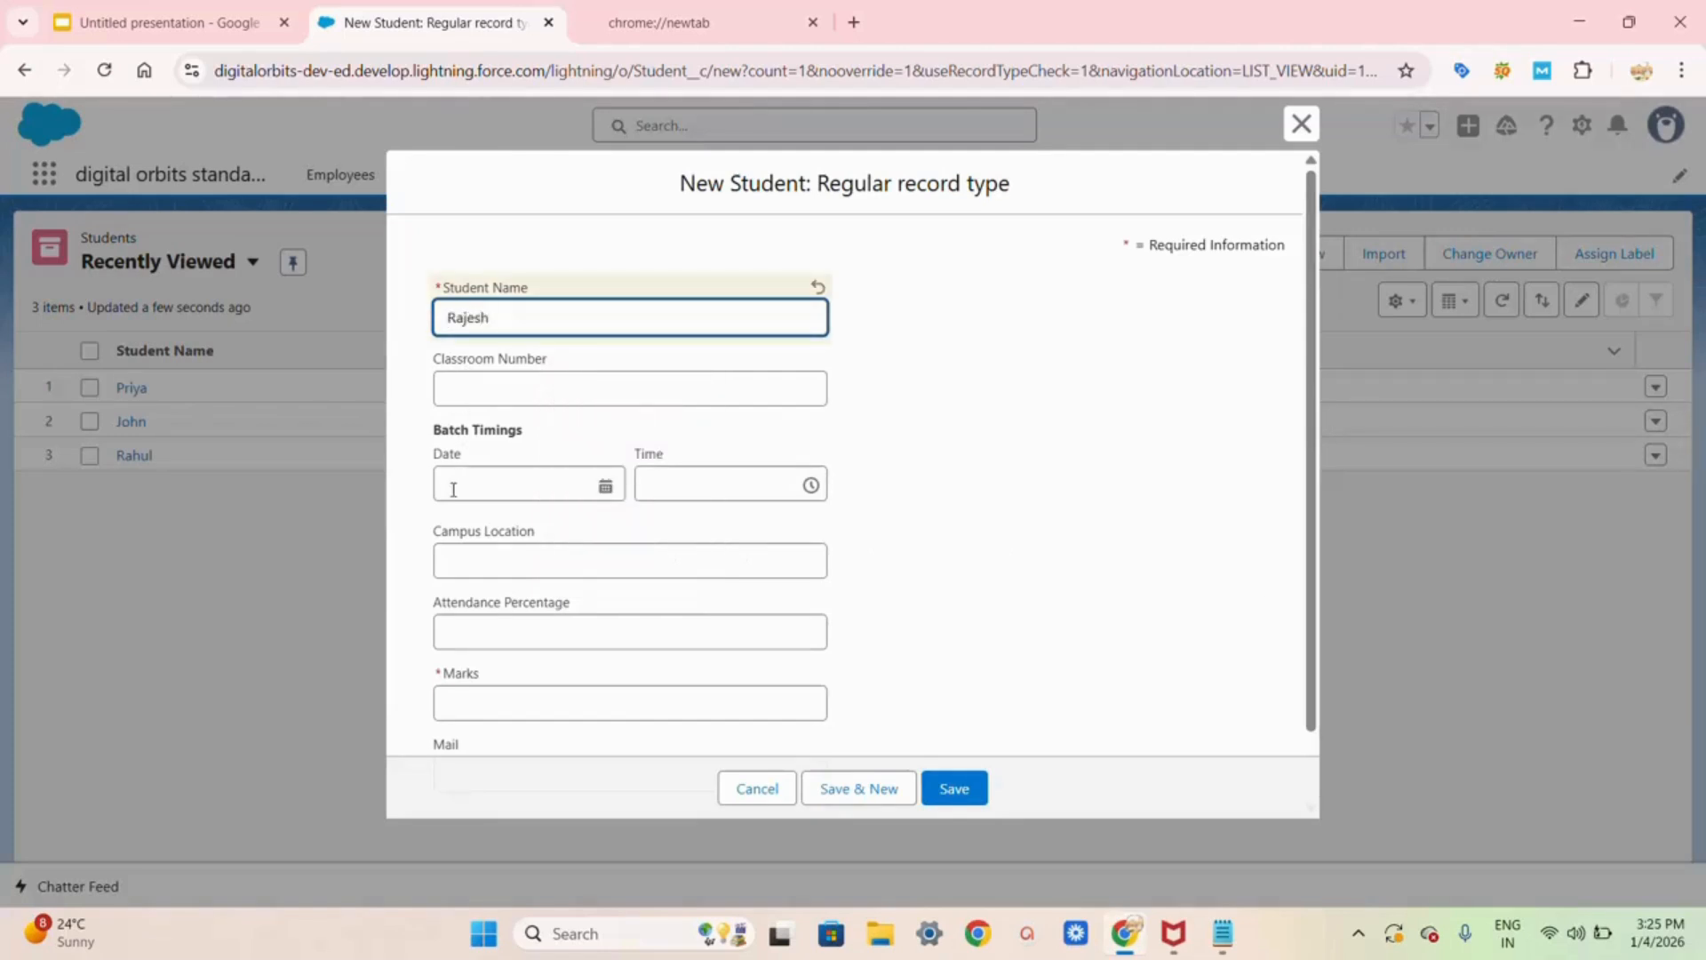
scroll(453, 490, "down", 1)
left_click(451, 619)
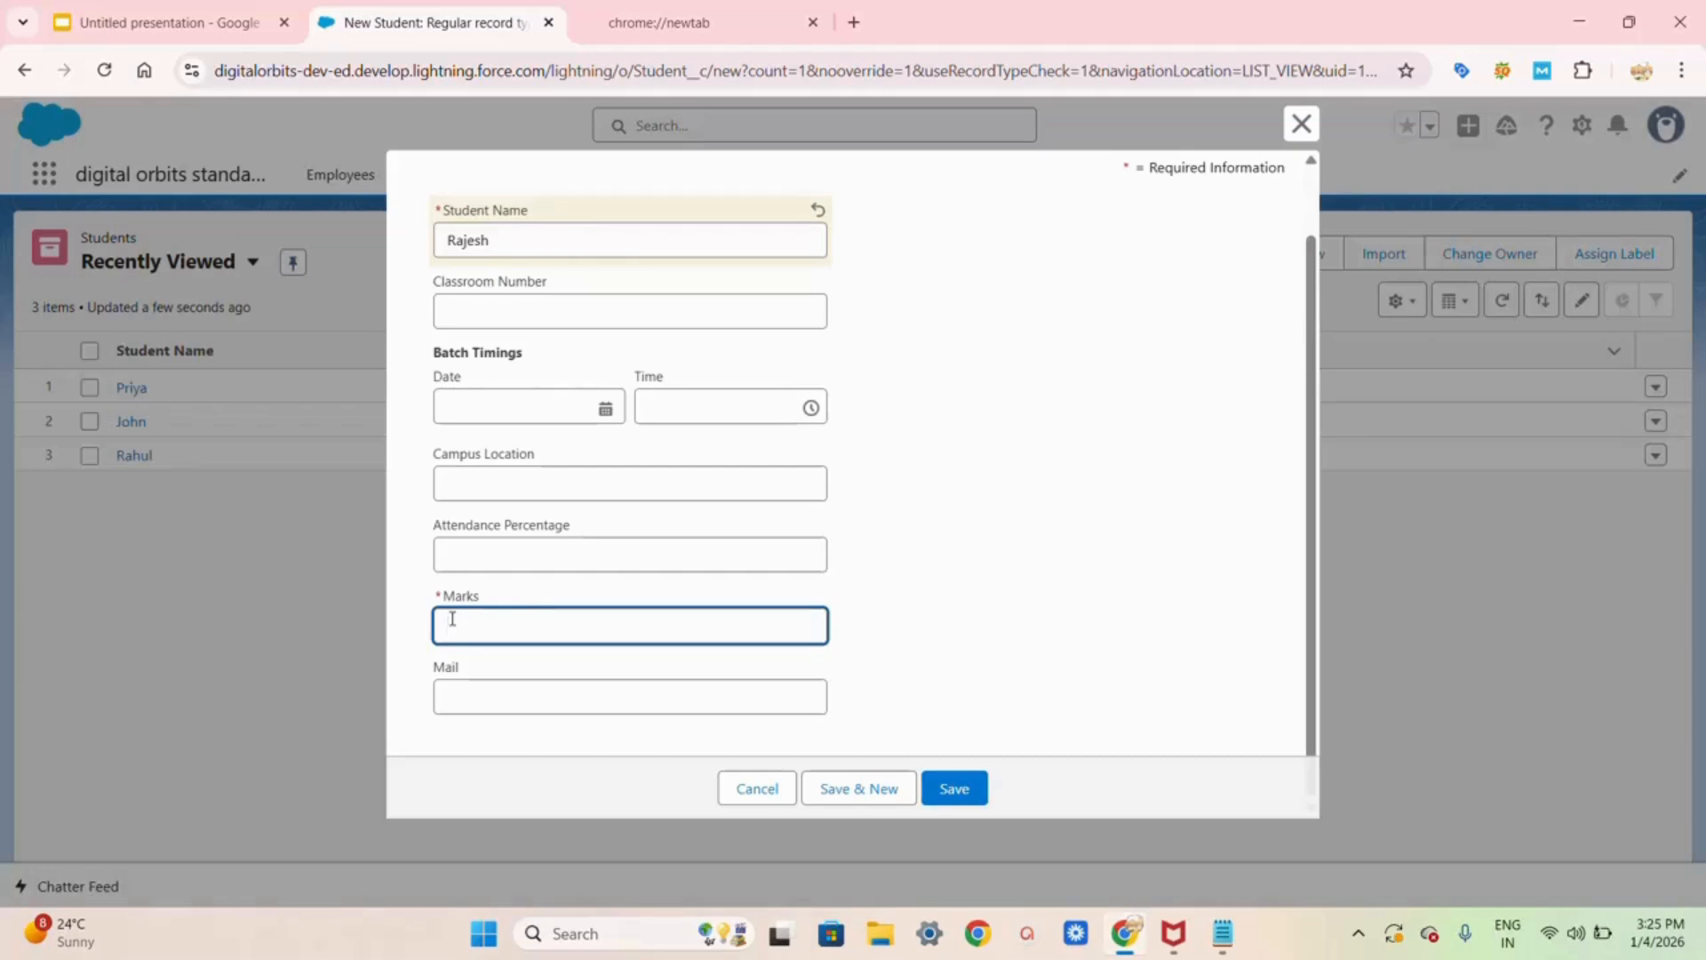
type("26")
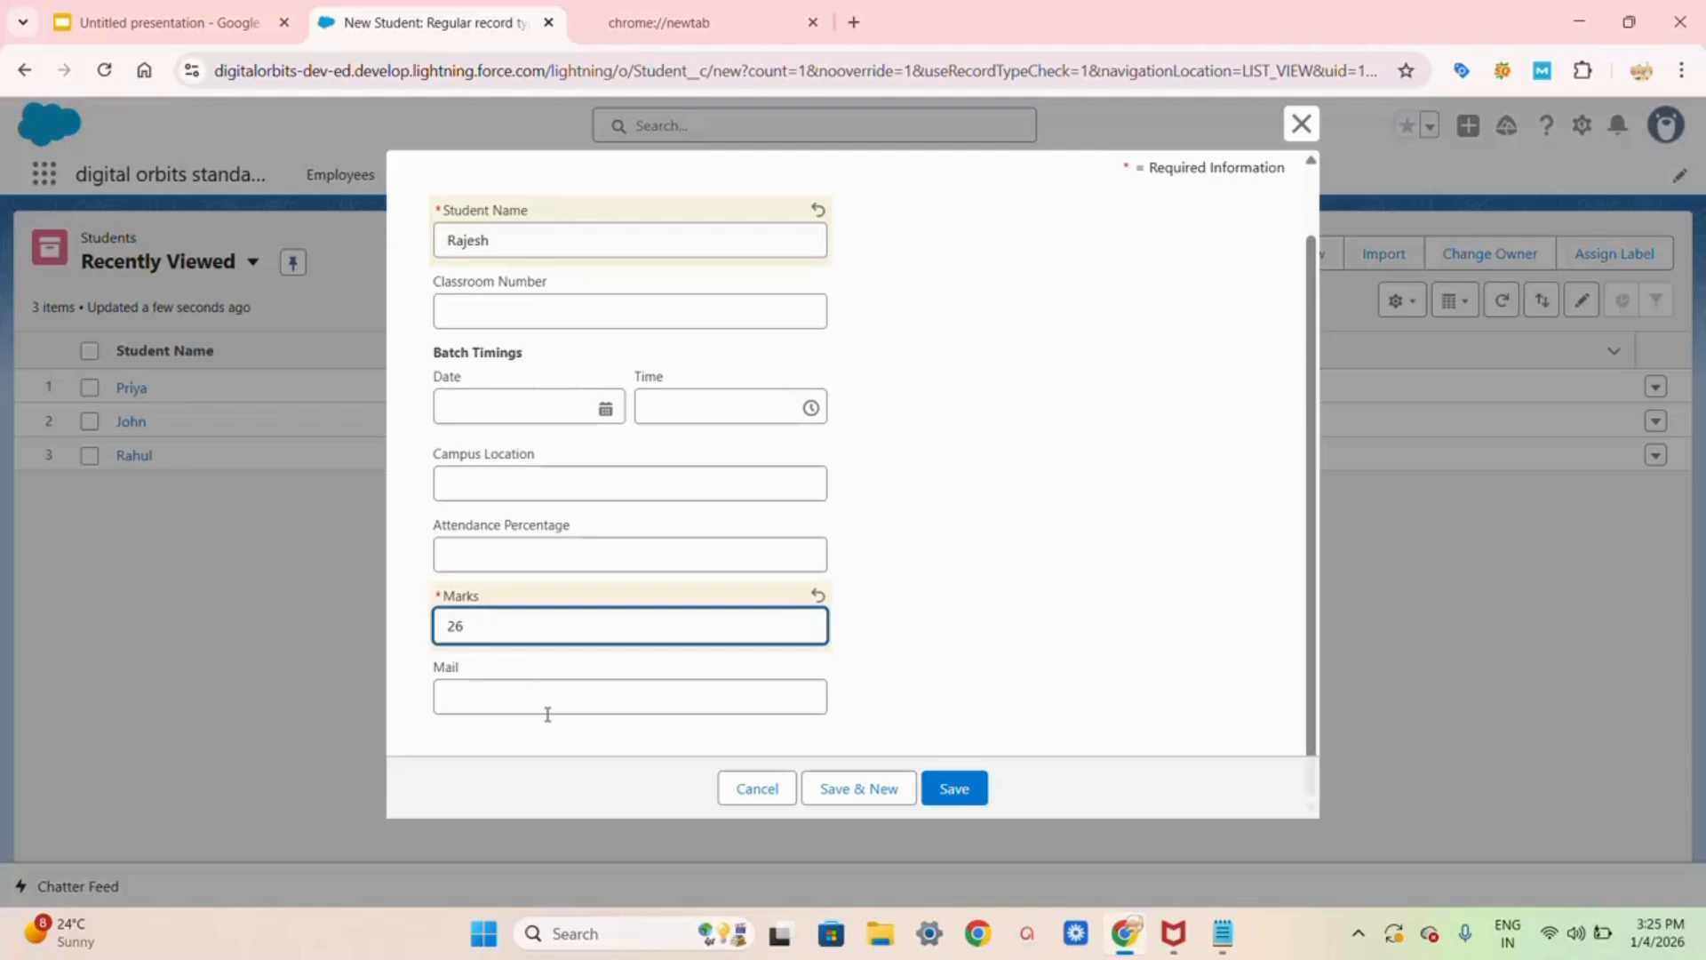
left_click(512, 692)
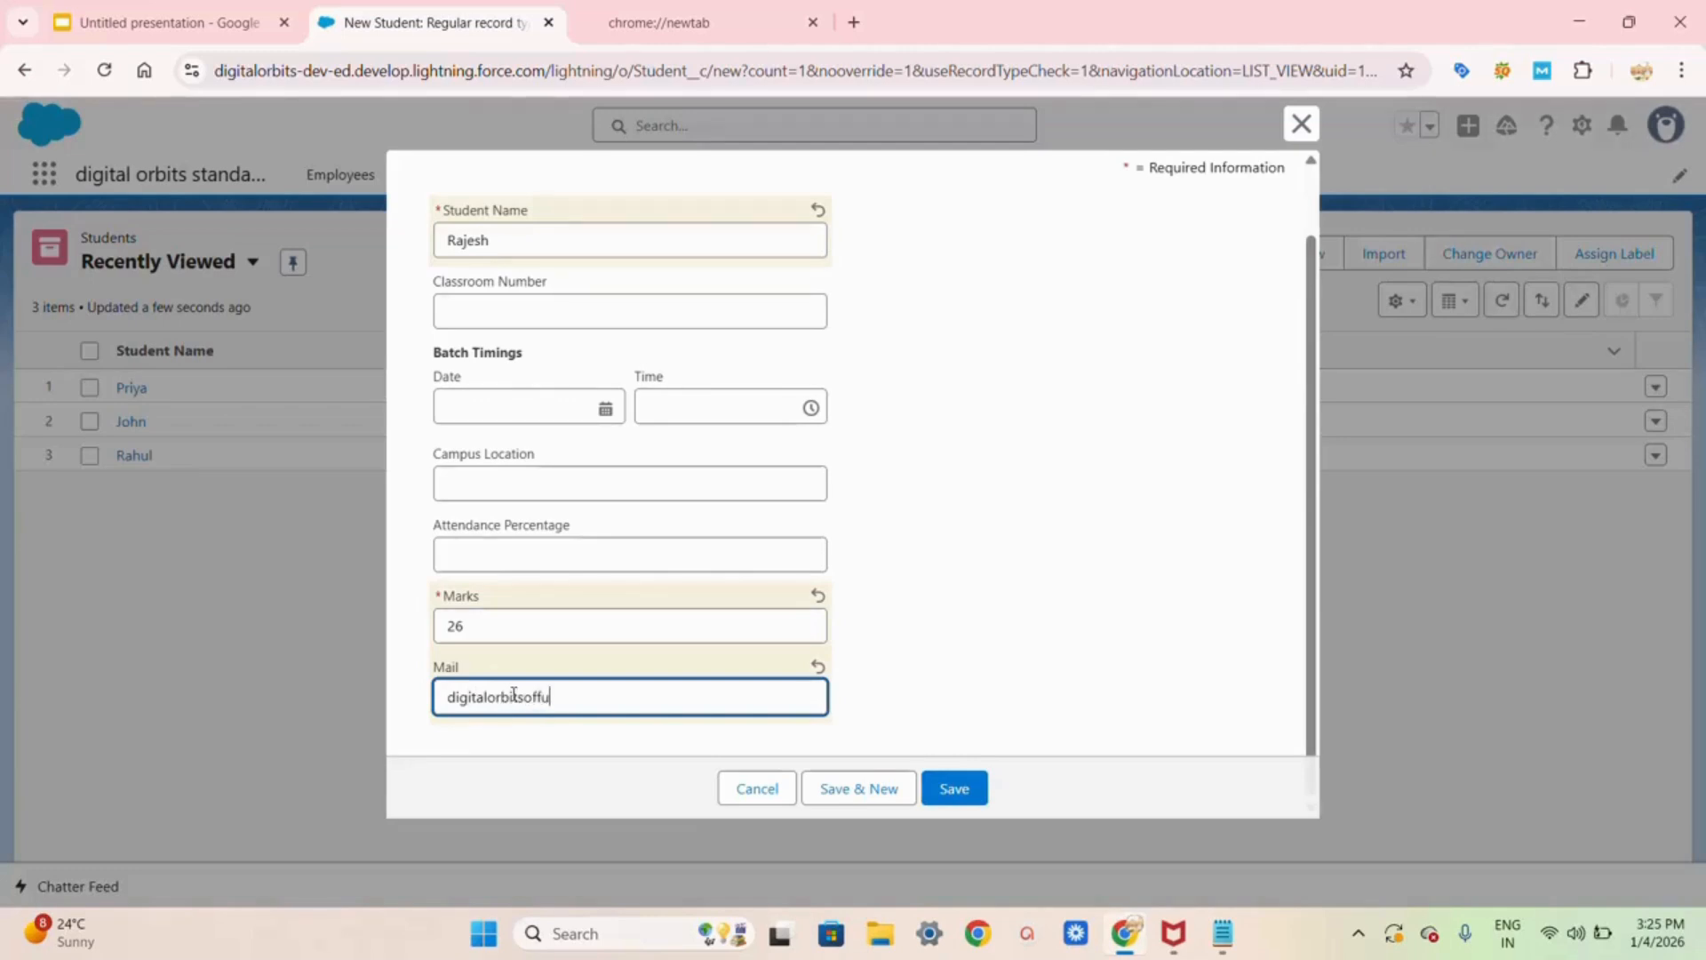
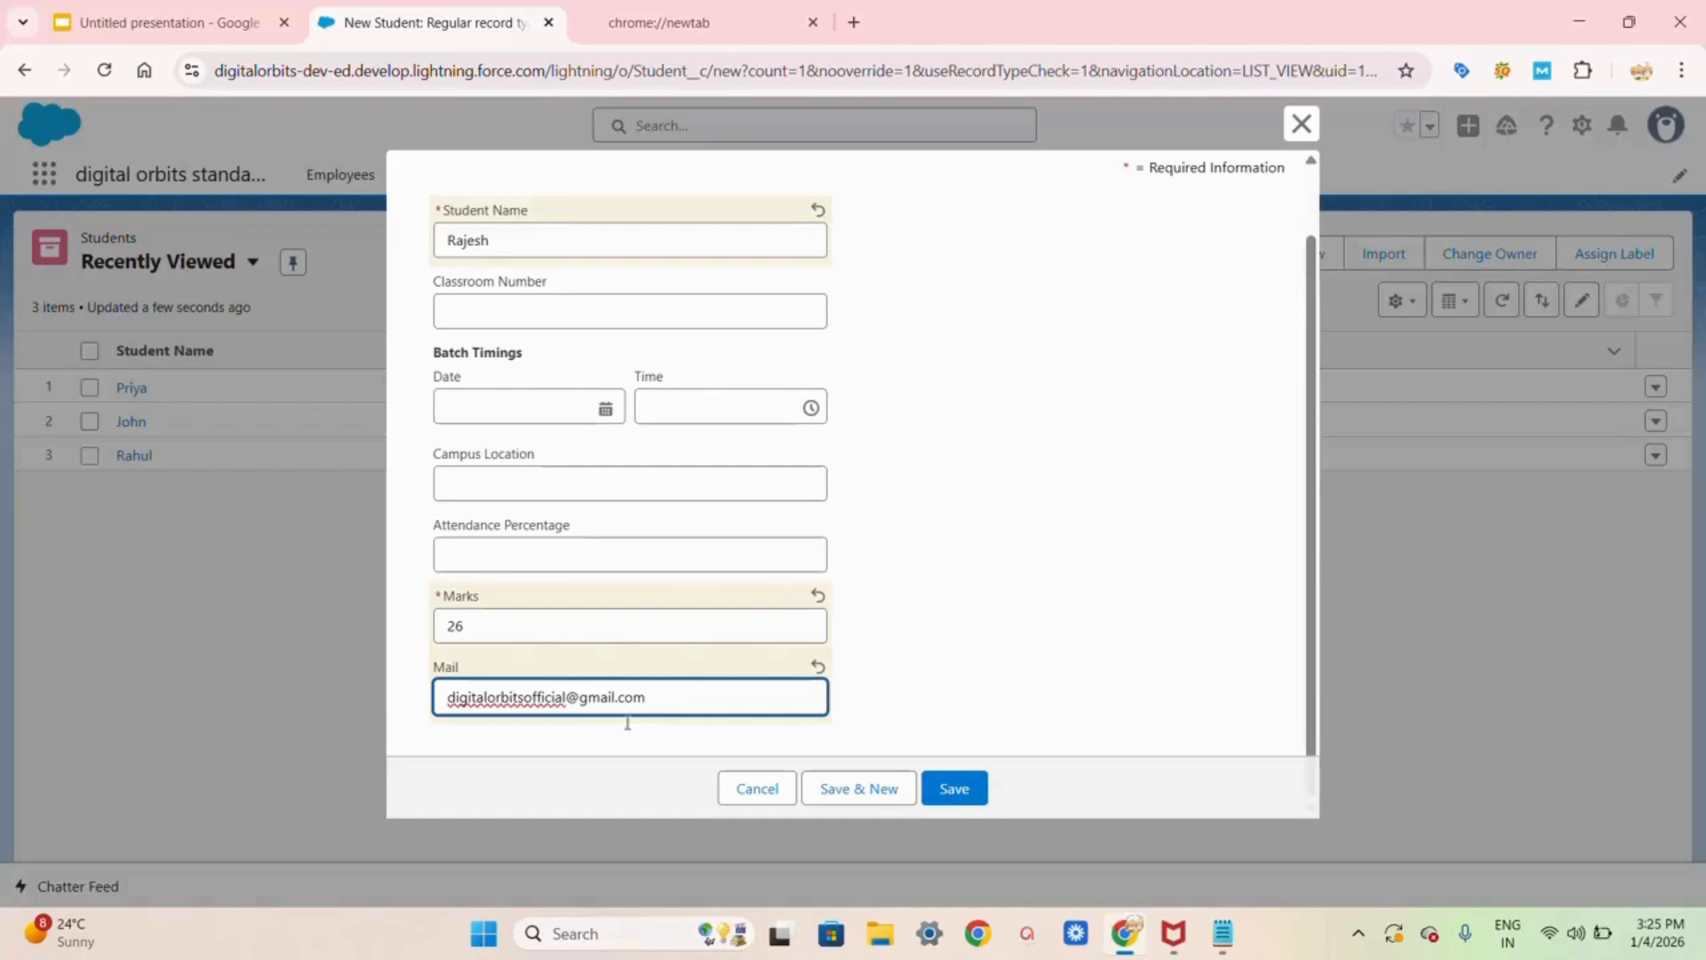
left_click(942, 789)
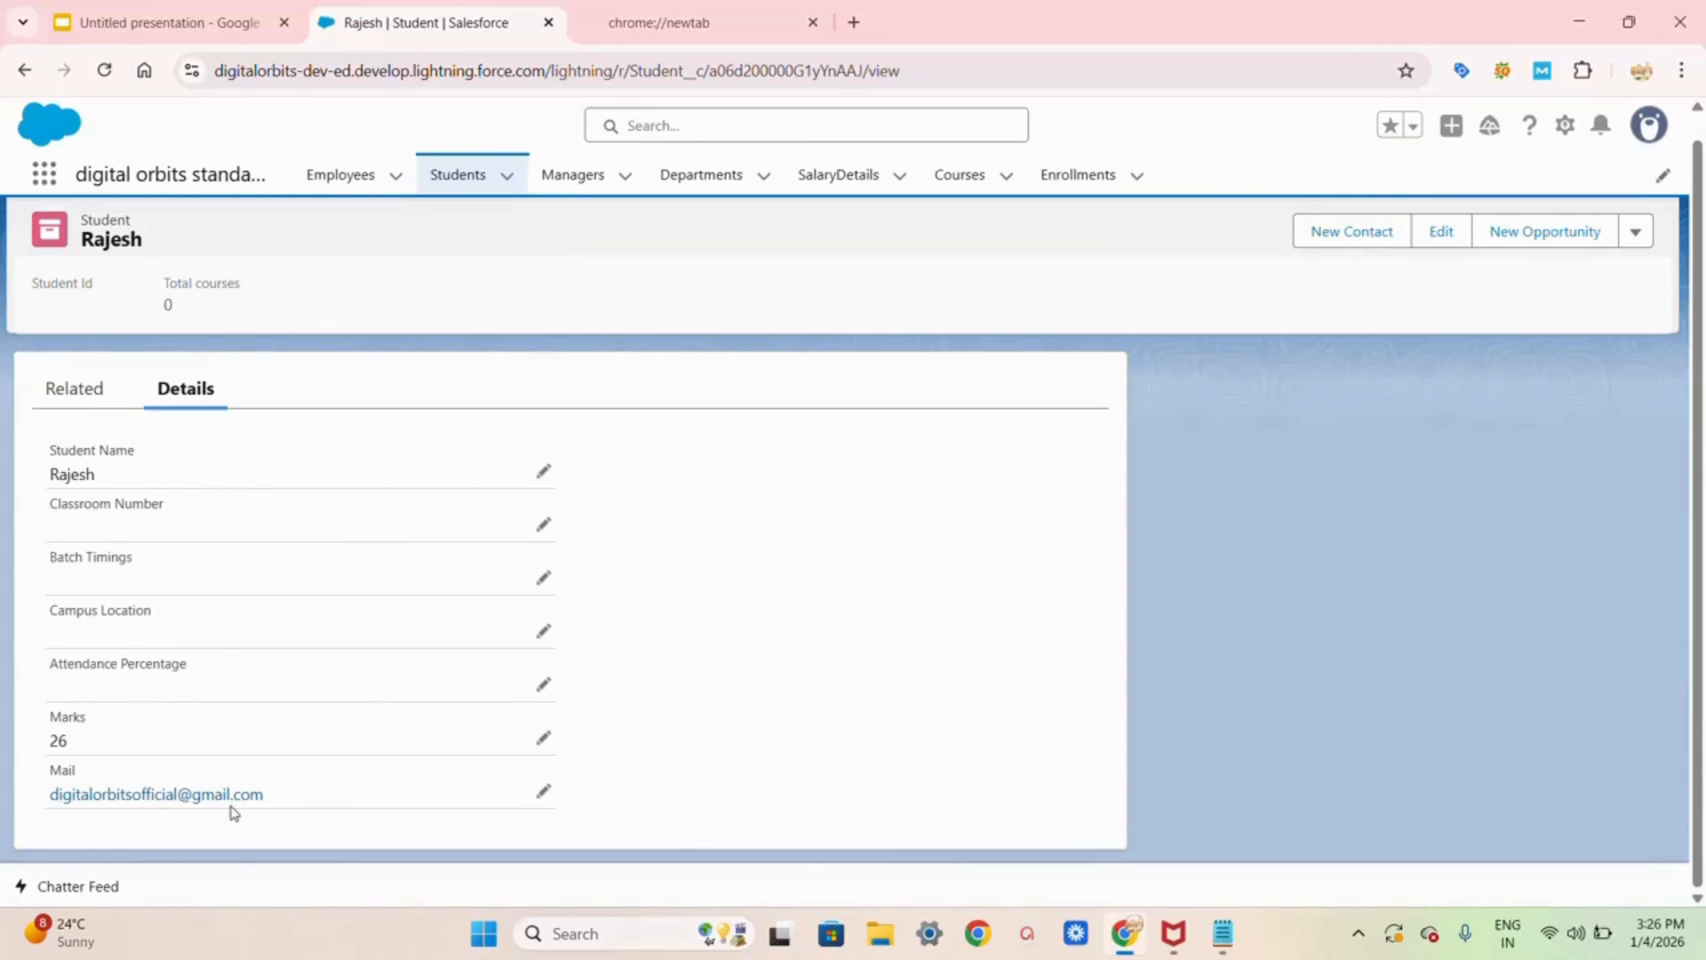
Step: Open Gmail in a new tab, refresh the inbox, then return to the Salesforce student record
left_click(854, 22)
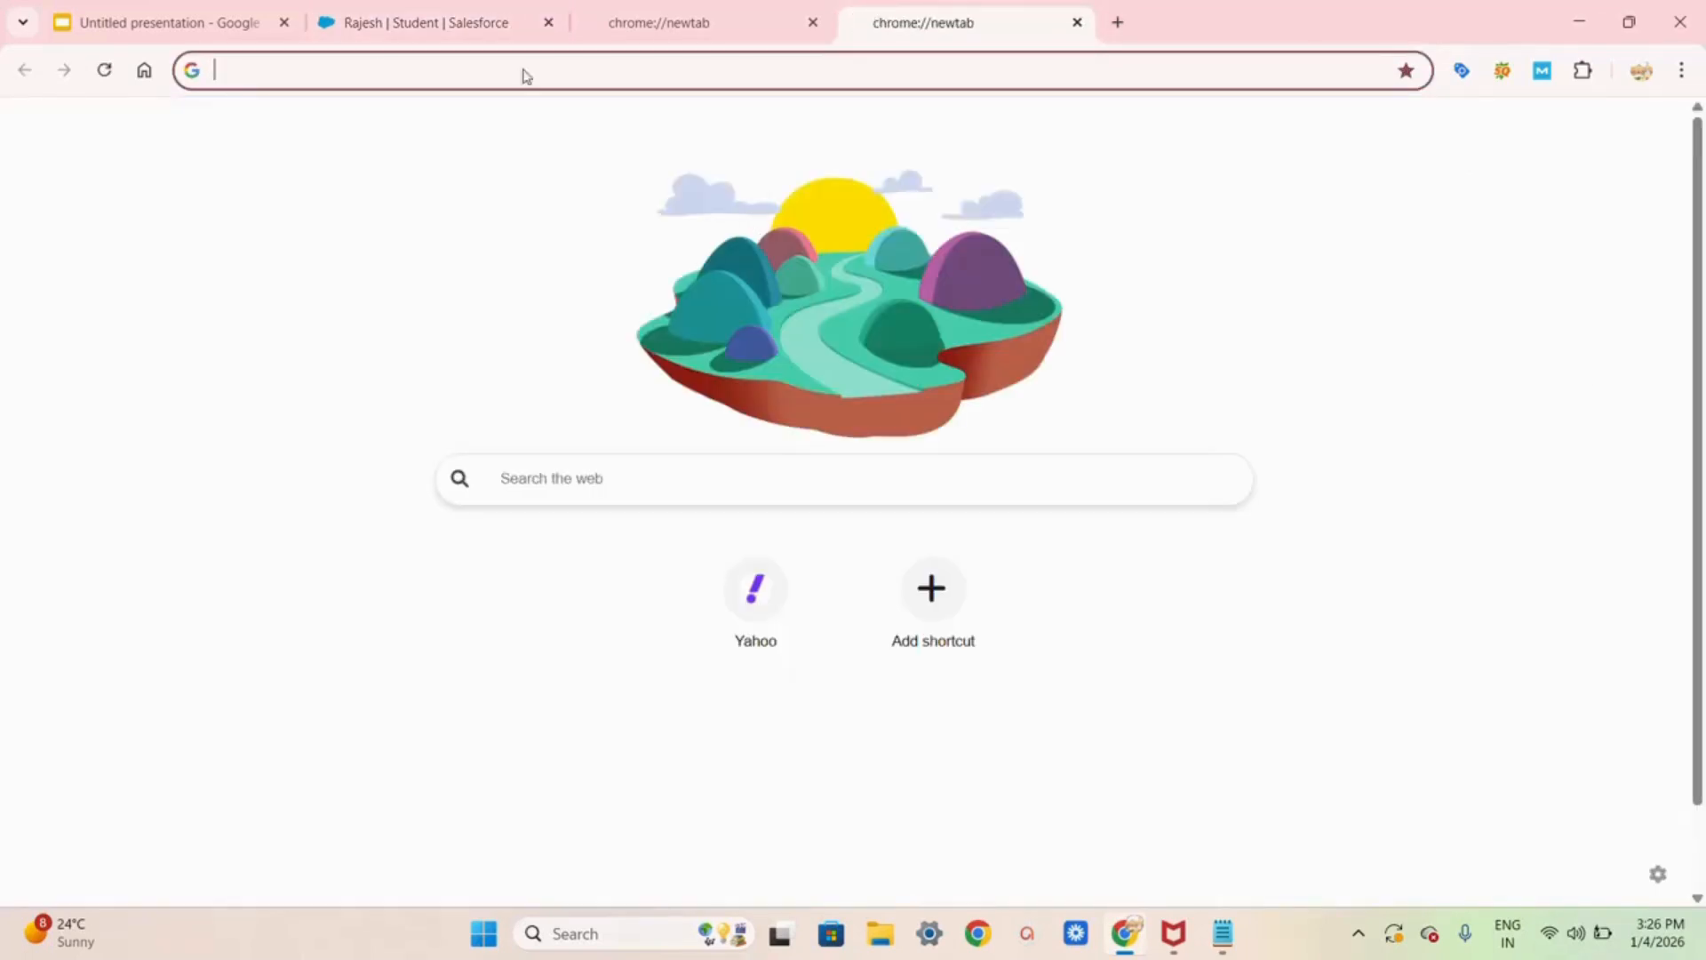
left_click(144, 72)
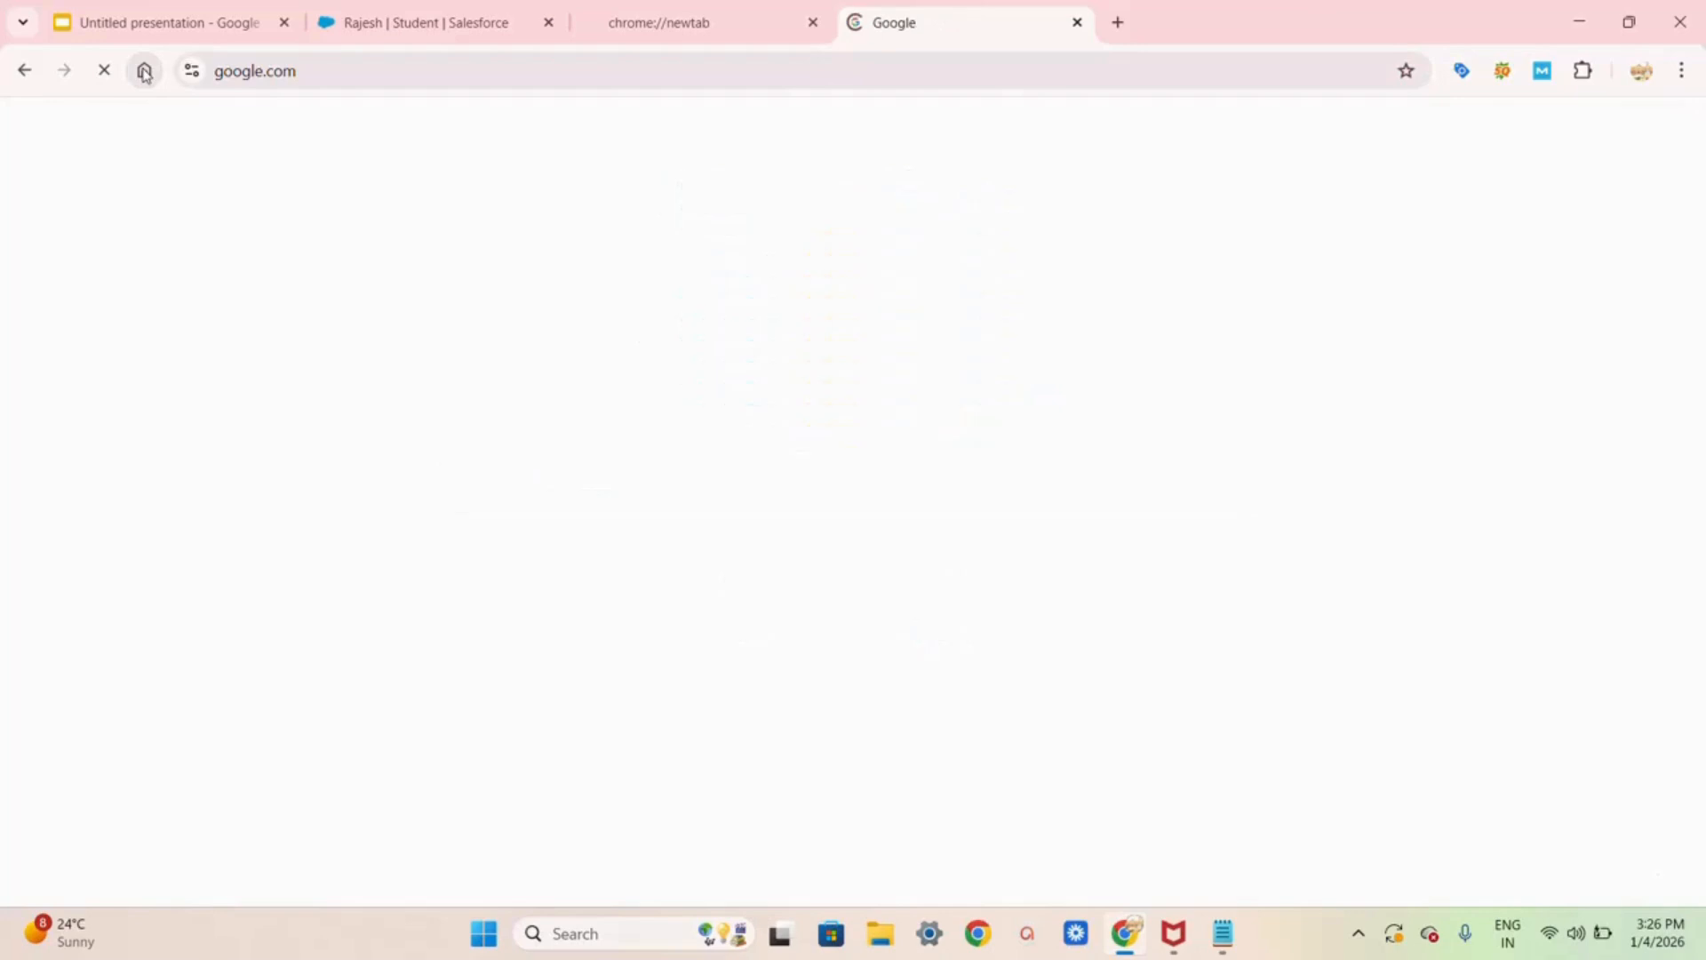
left_click(1447, 137)
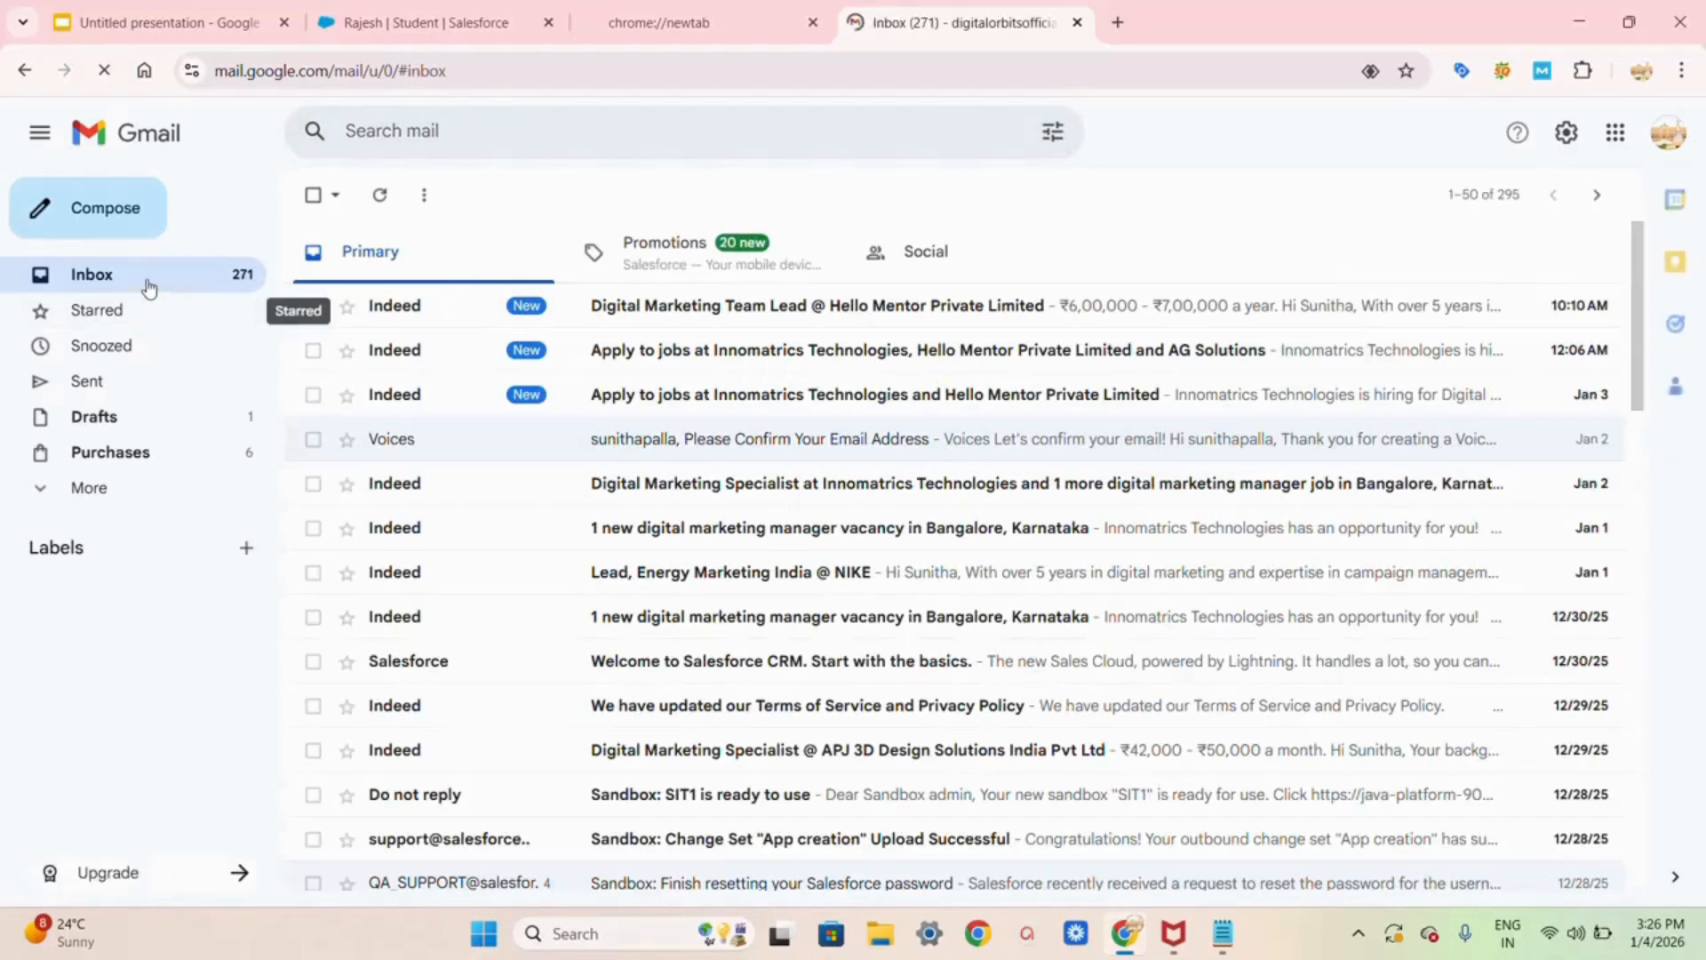
left_click(116, 211)
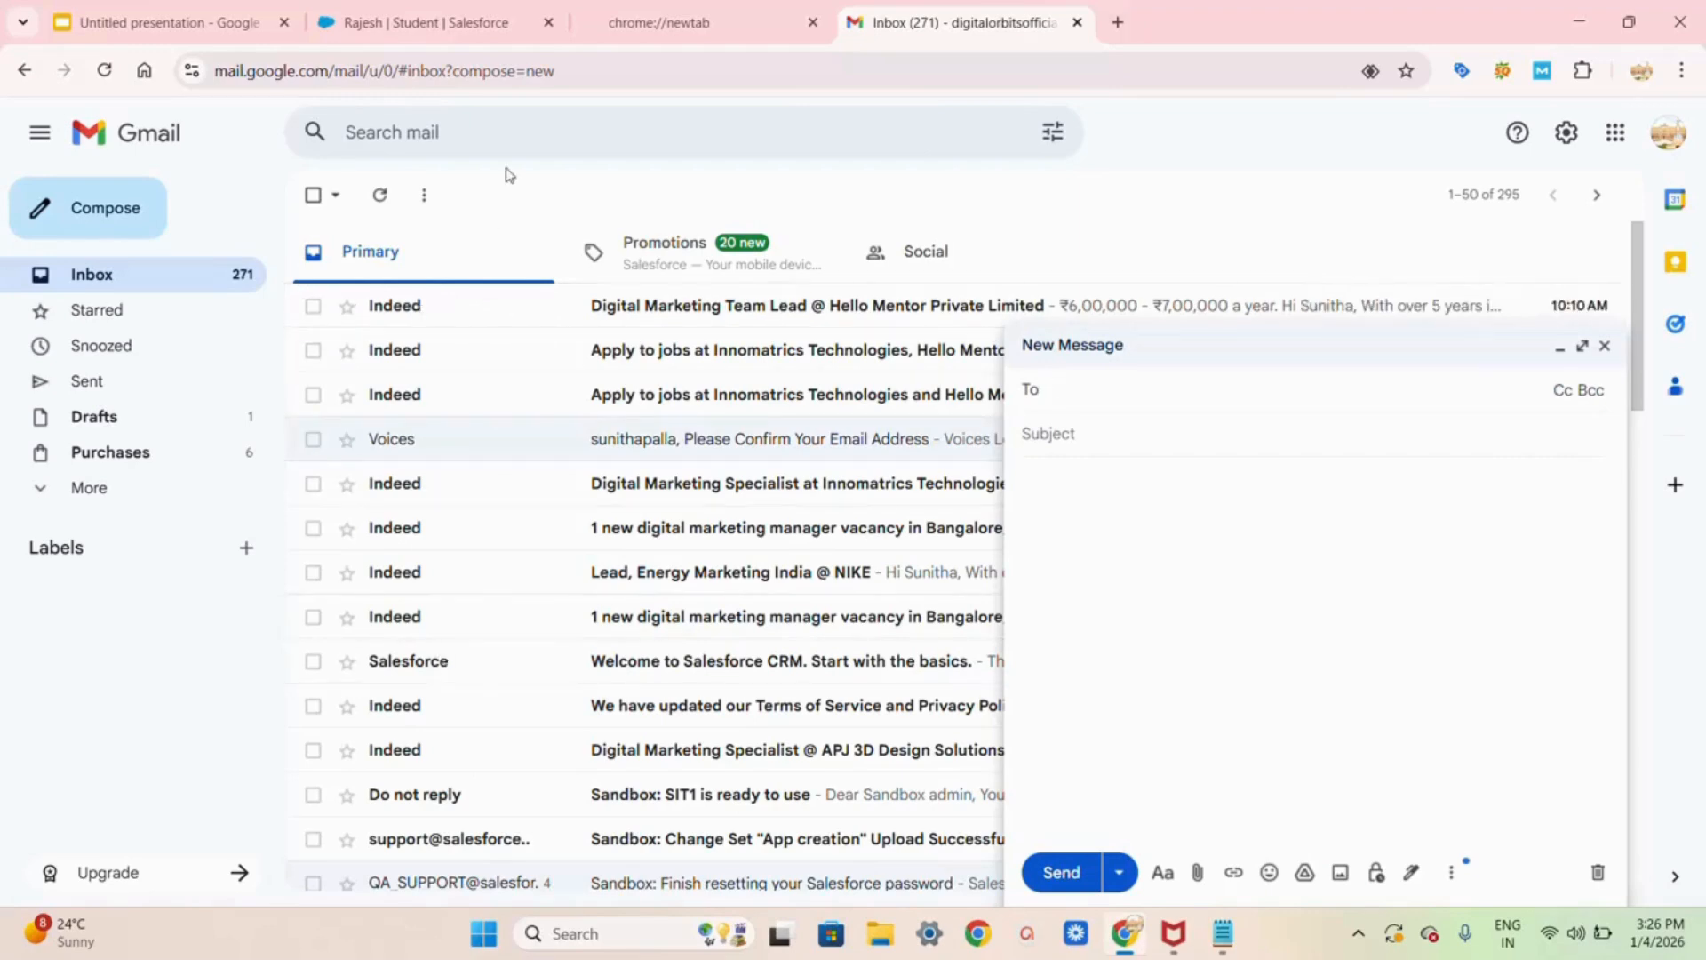
left_click(378, 197)
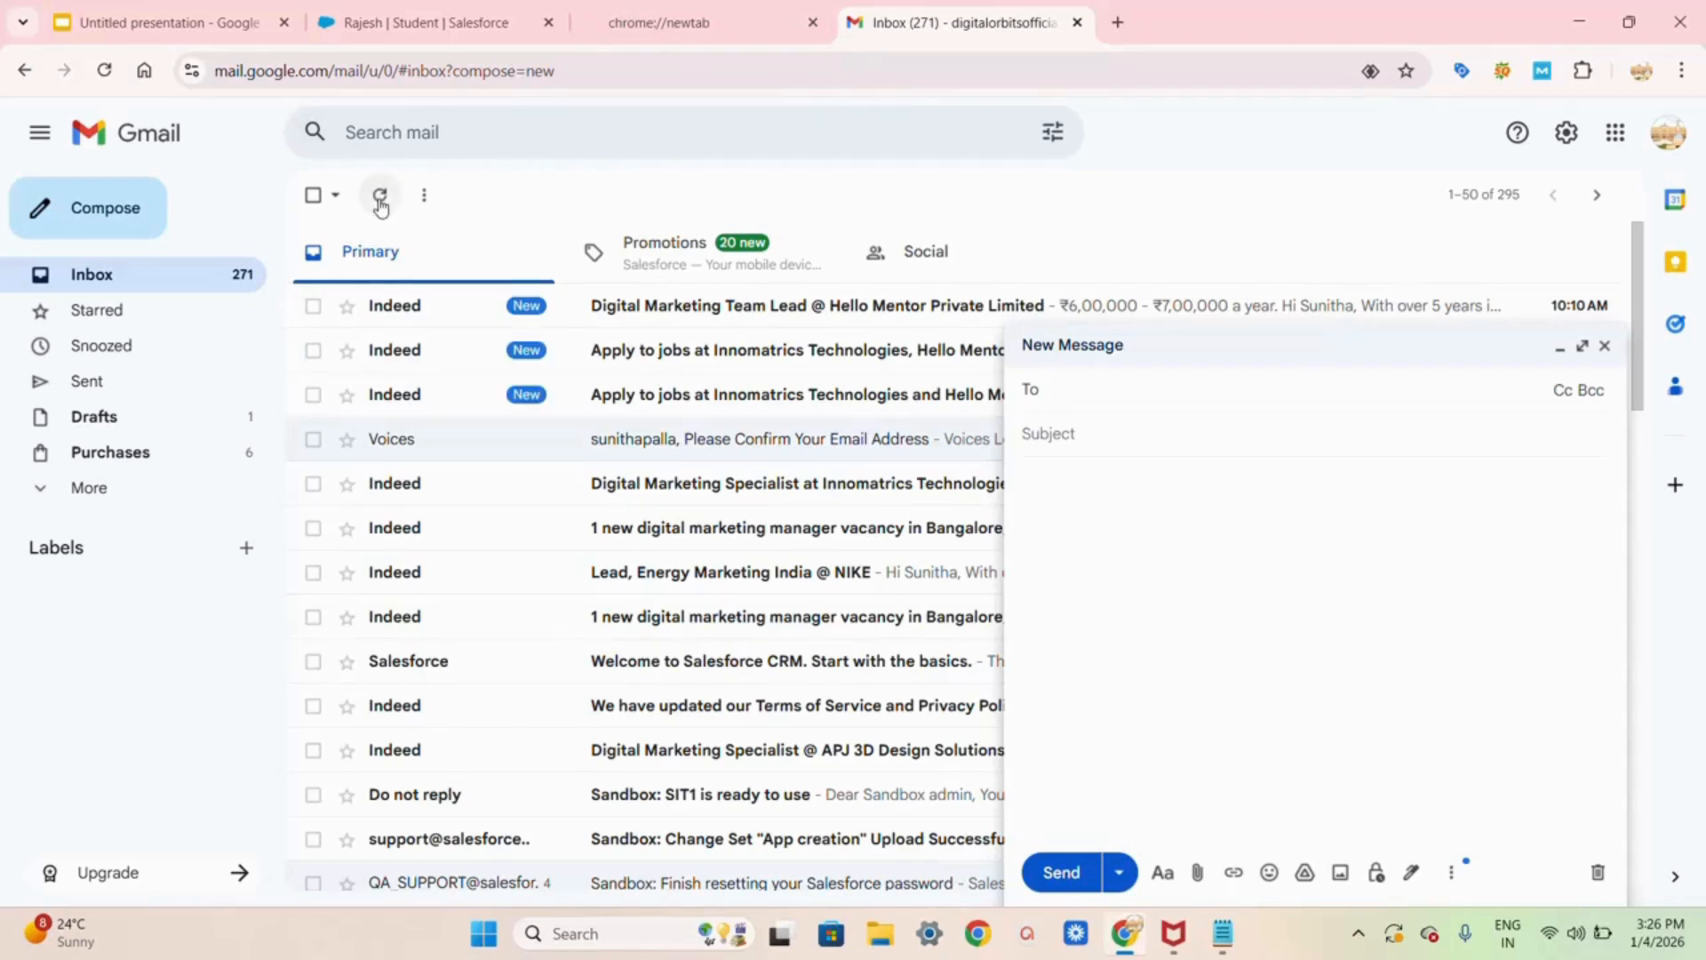
left_click(710, 24)
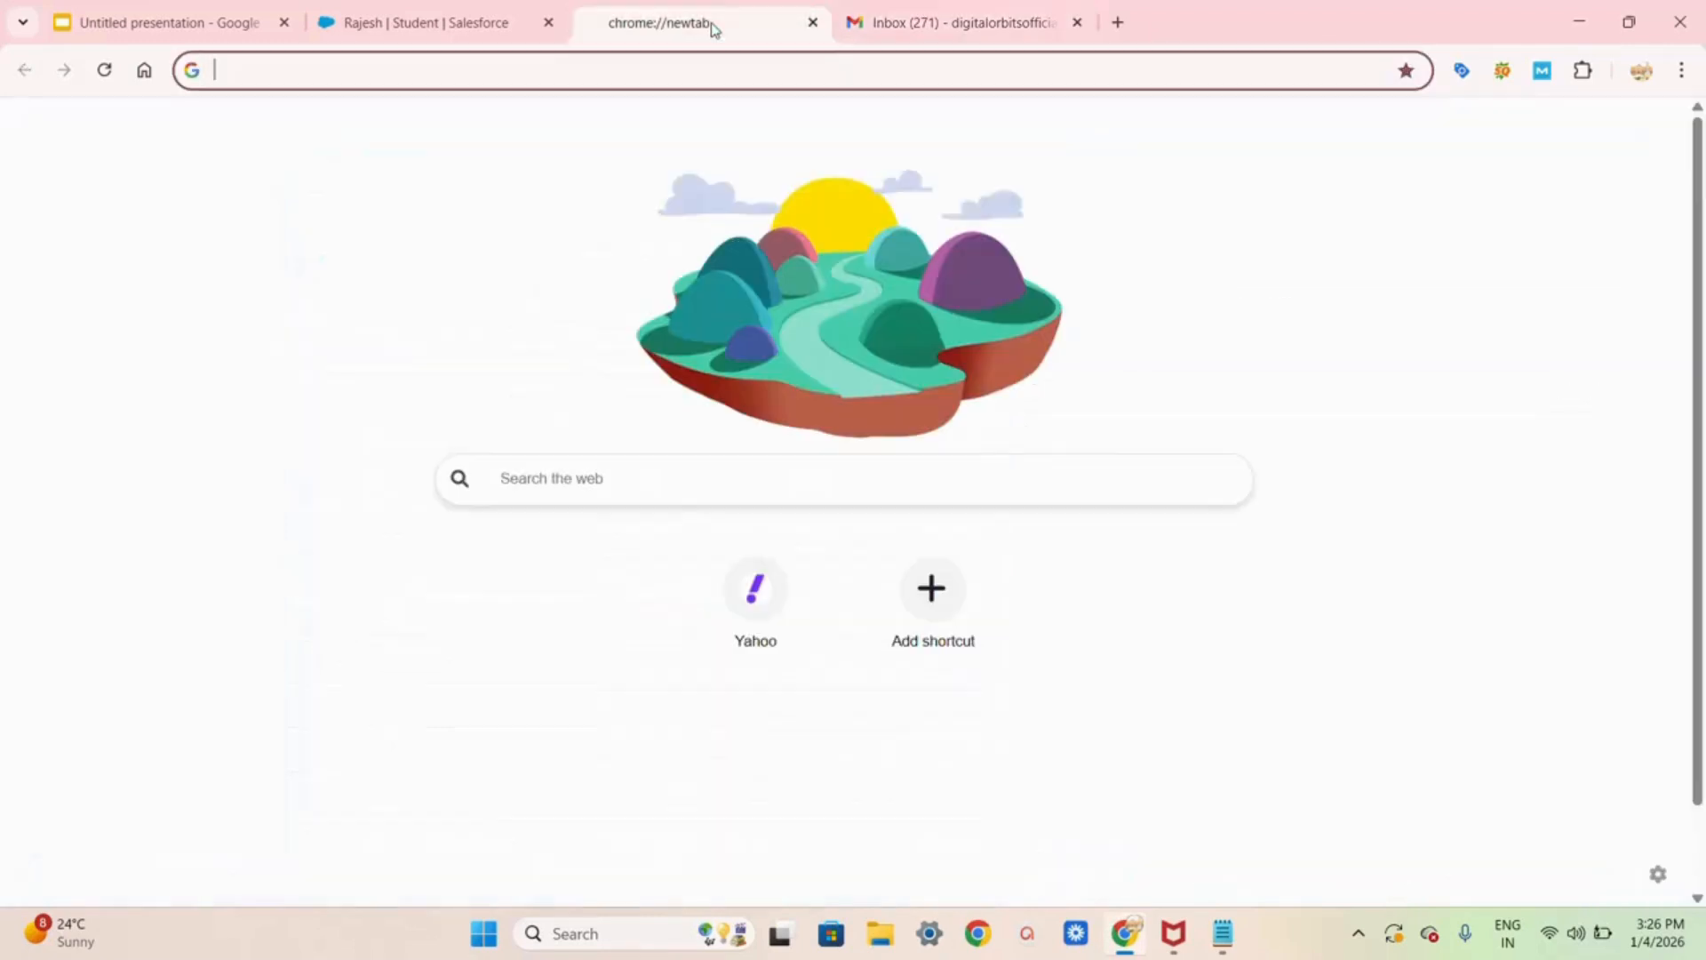
left_click(427, 26)
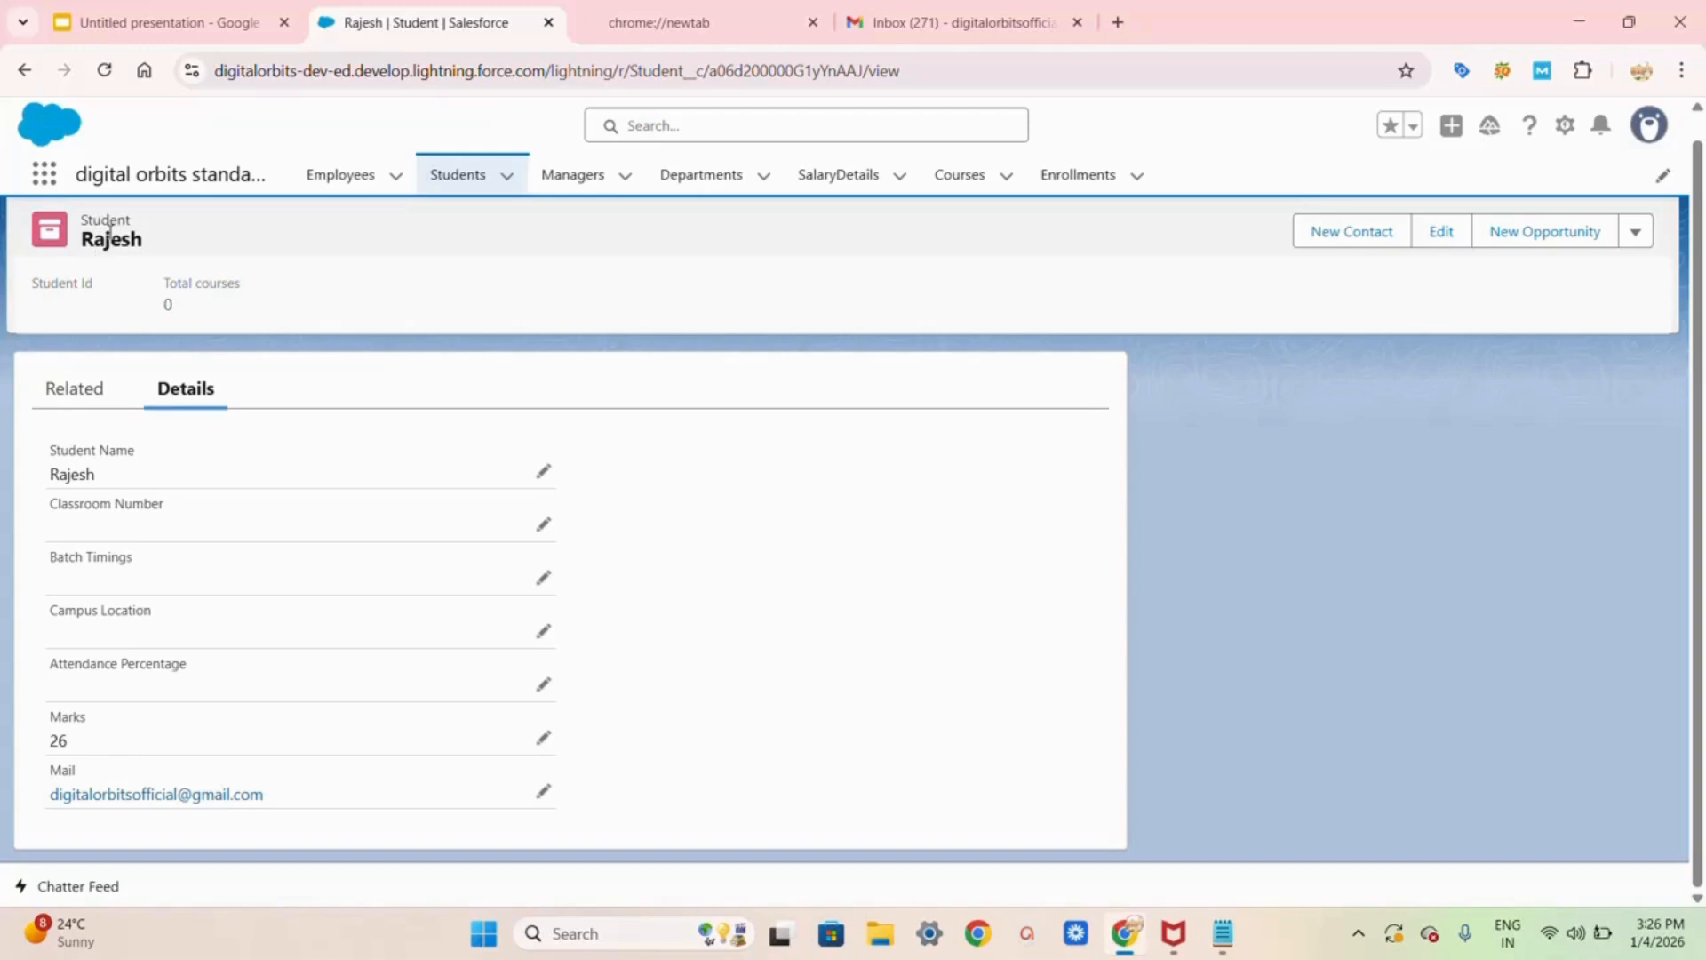
Step: Start another Student record with the Regular record type
left_click(455, 174)
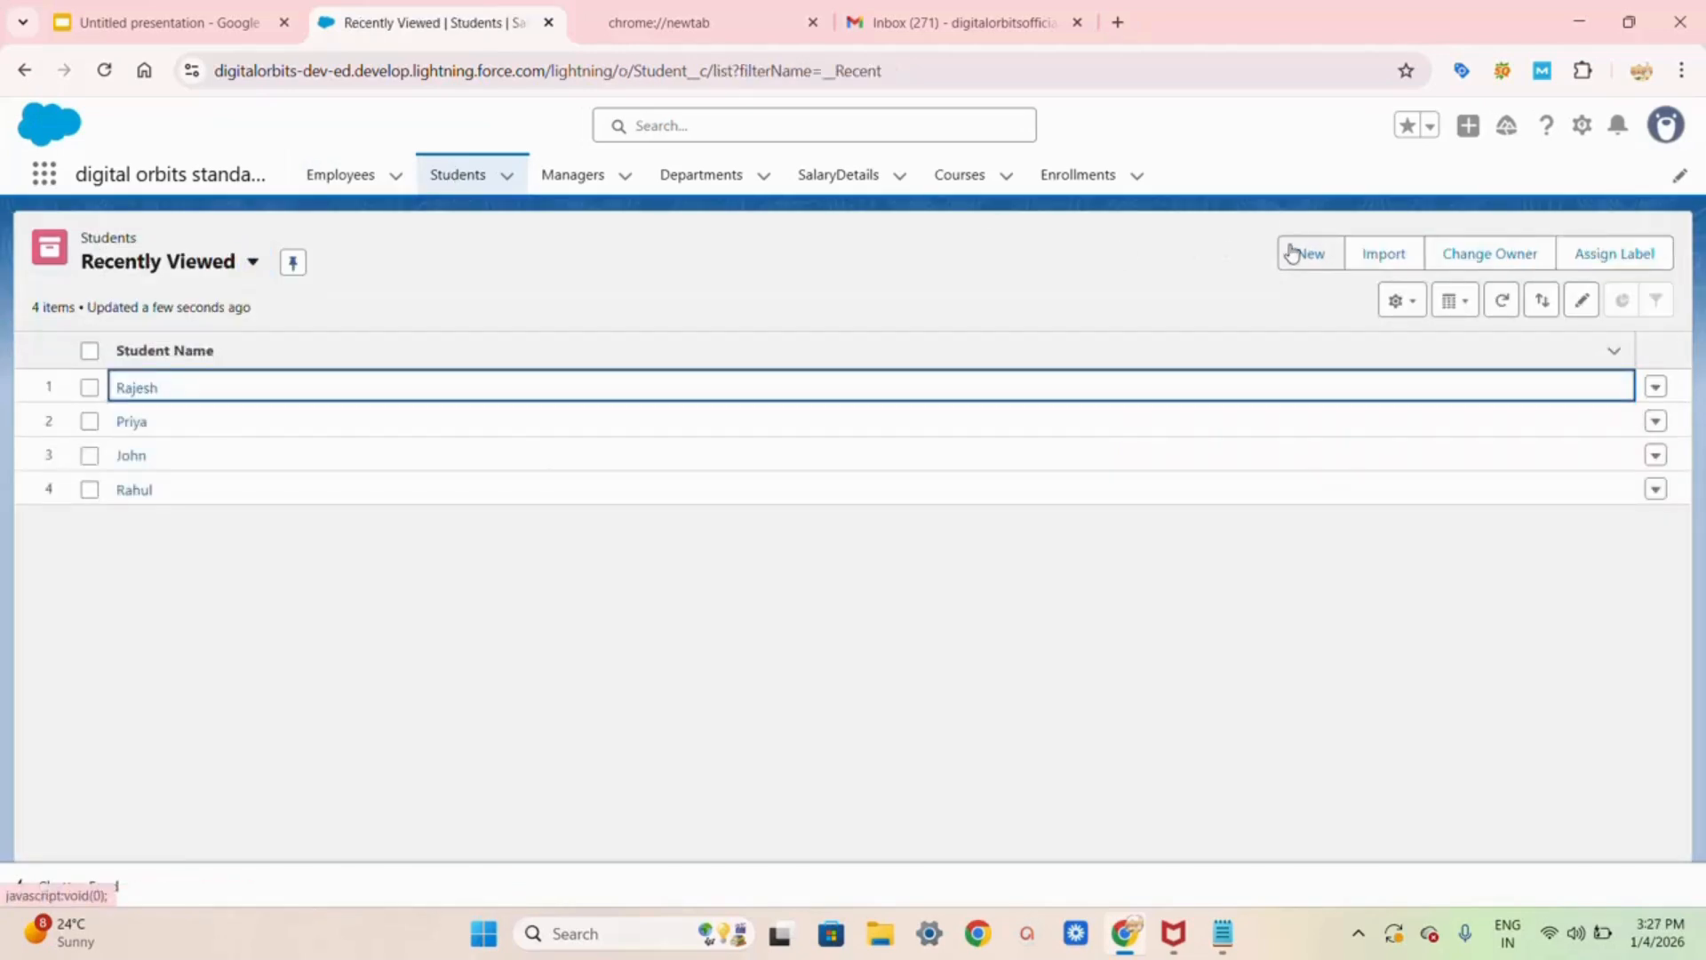
left_click(1298, 254)
left_click(818, 519)
left_click(1262, 602)
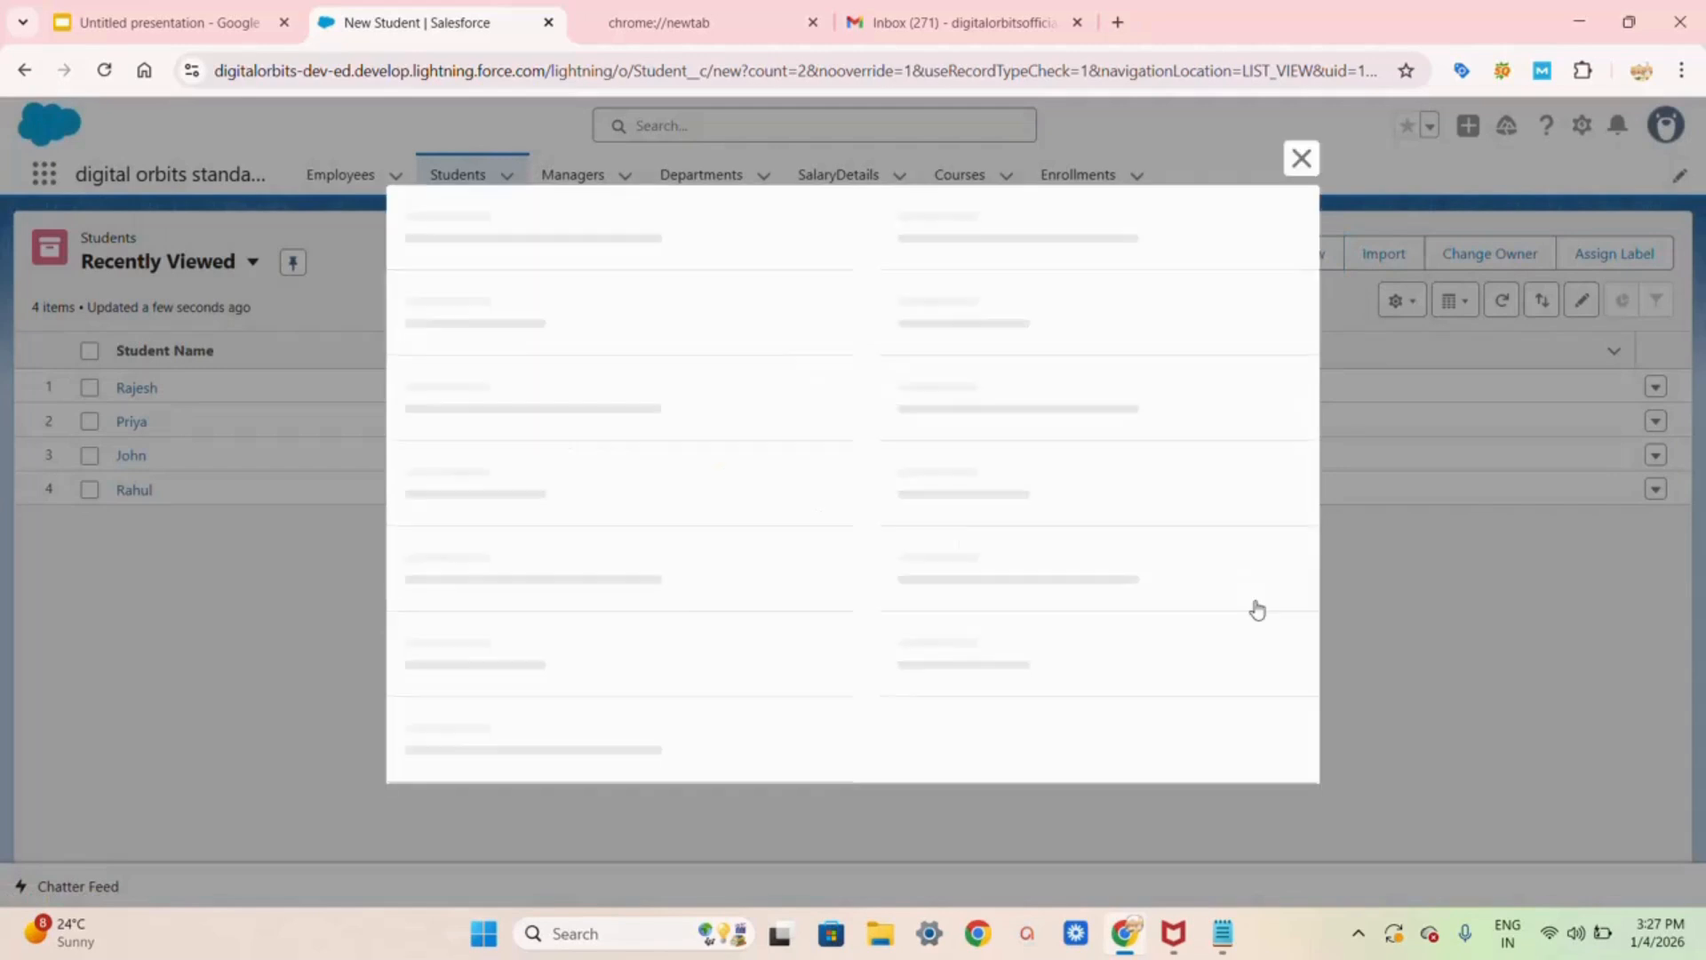
Step: Enter the second student's name, Marks 75 and the suggested Gmail address, then save
left_click(578, 312)
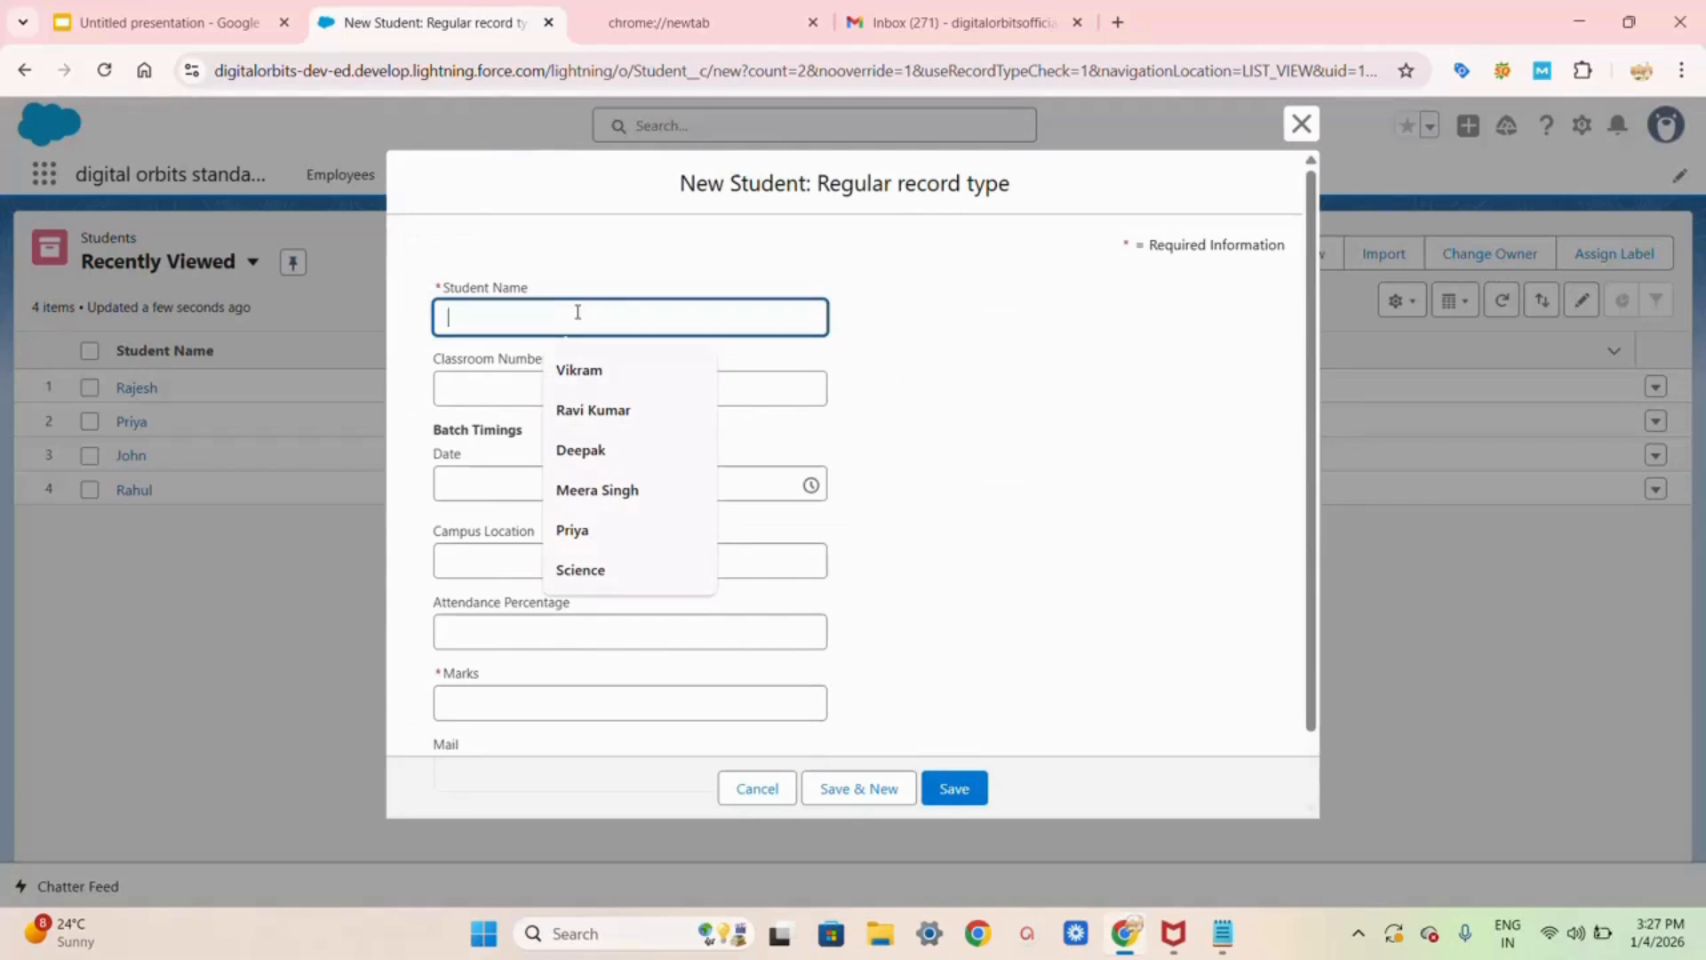
type("pravve")
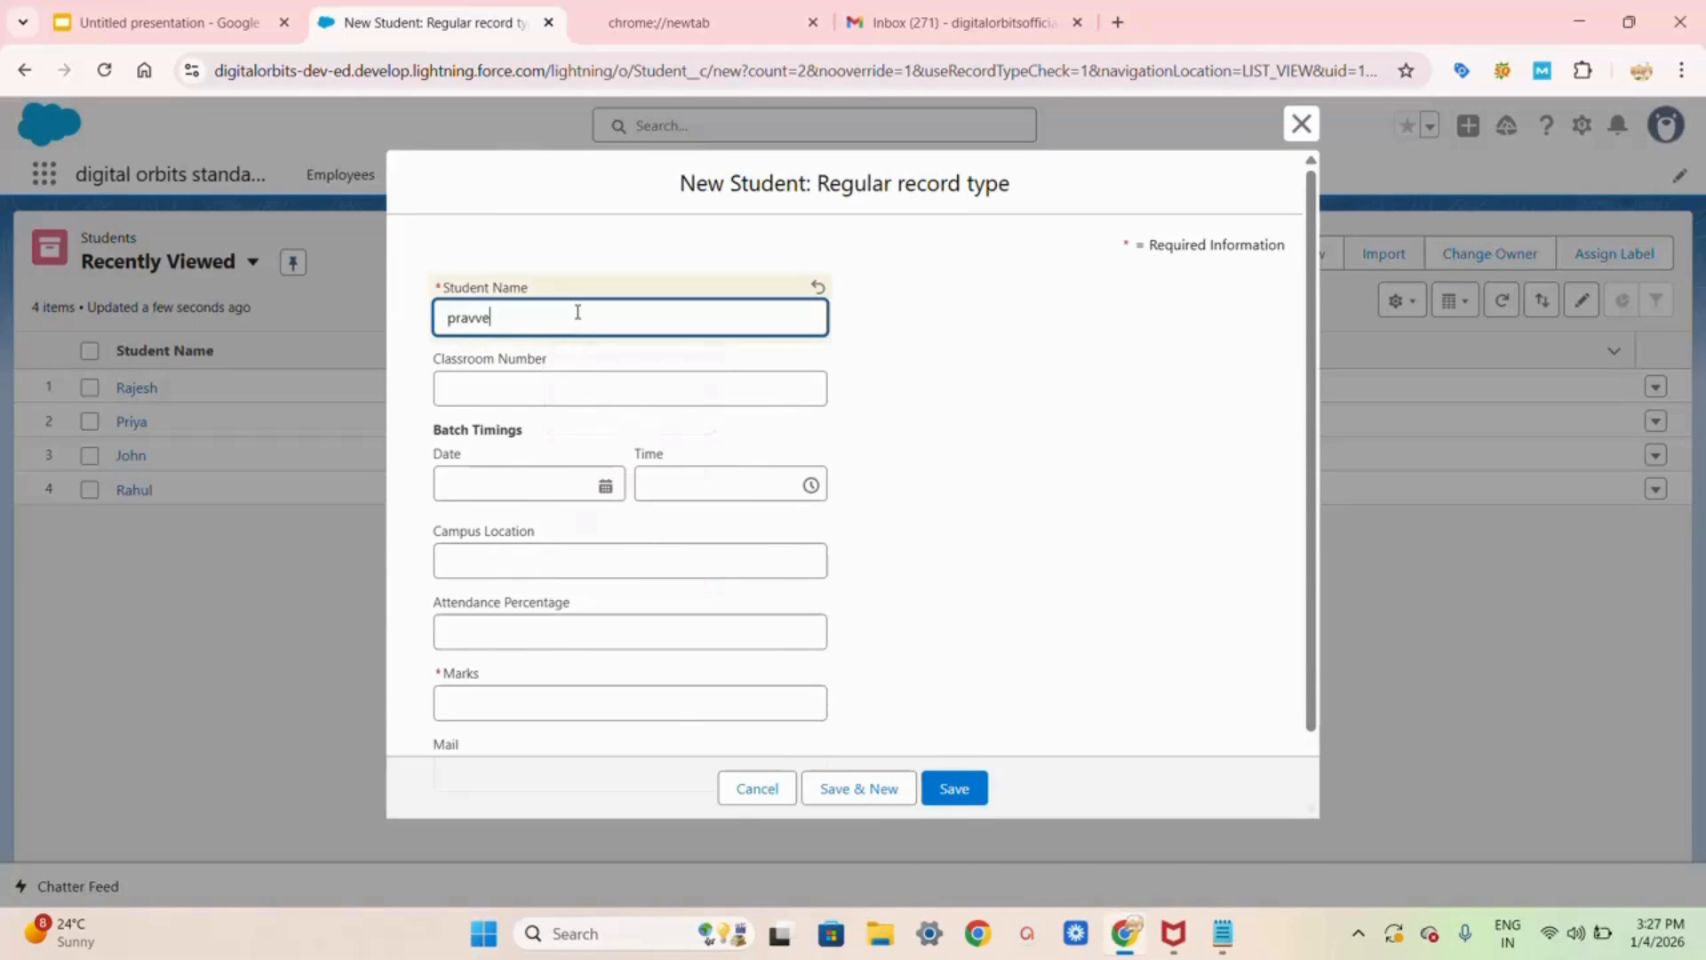
key("BackSpace")
key("BackSpace")
type("een")
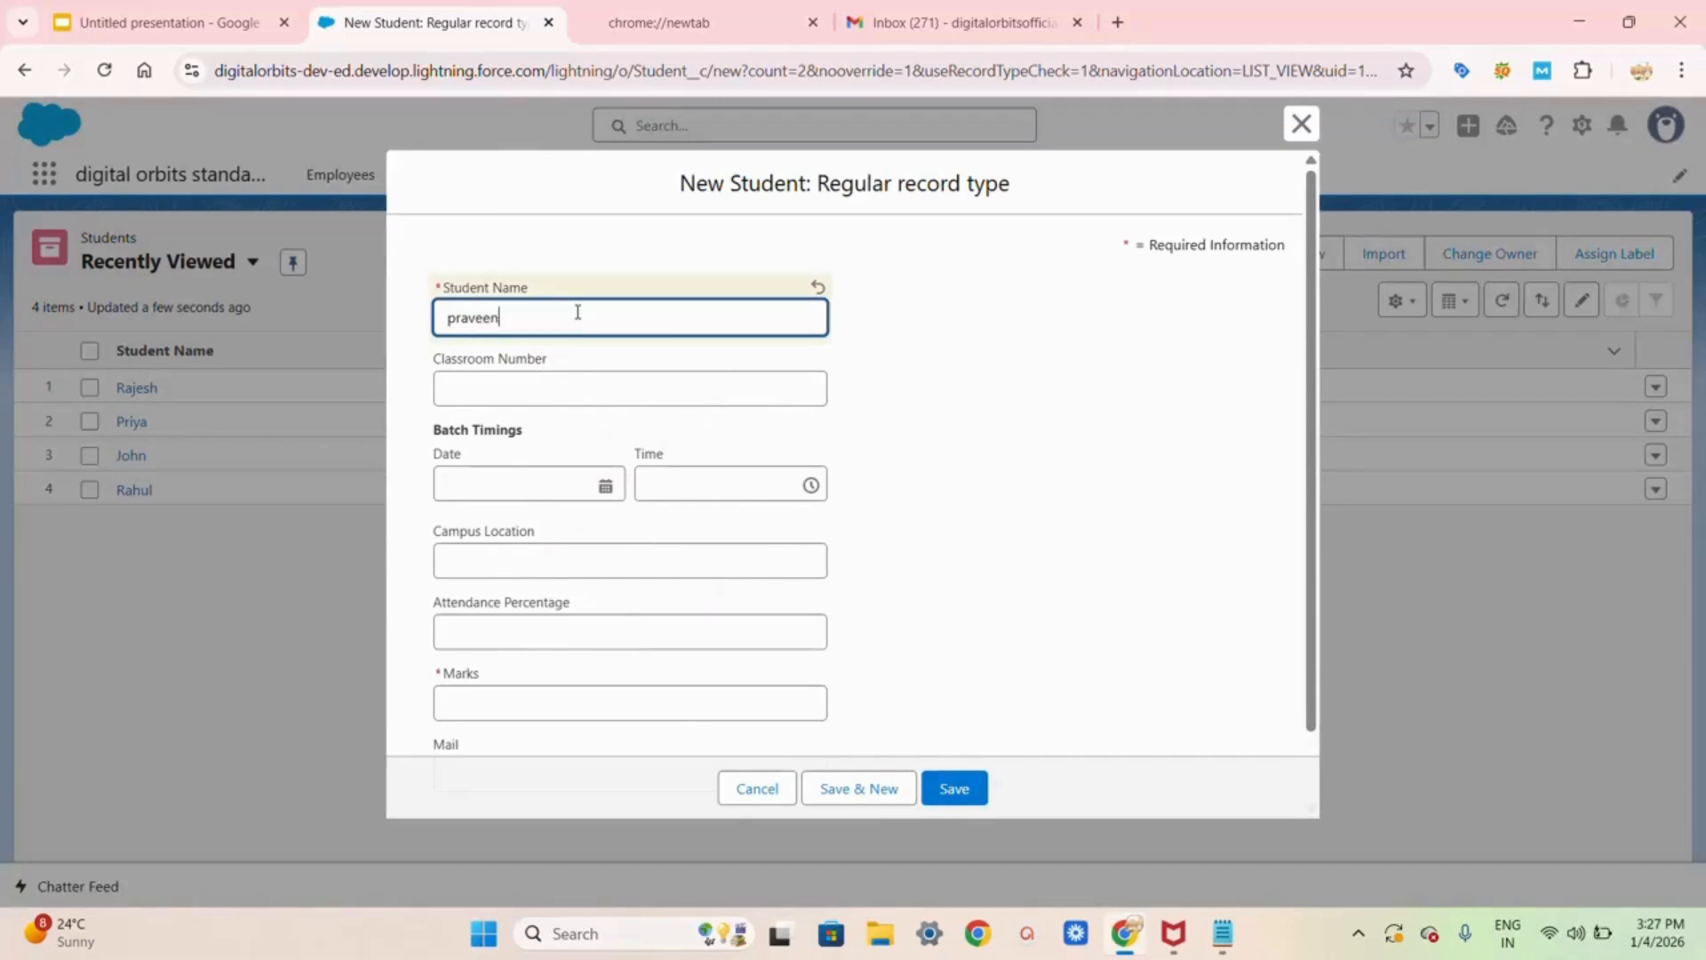
scroll(507, 628, "down", 1)
left_click(496, 625)
type("75")
left_click(474, 693)
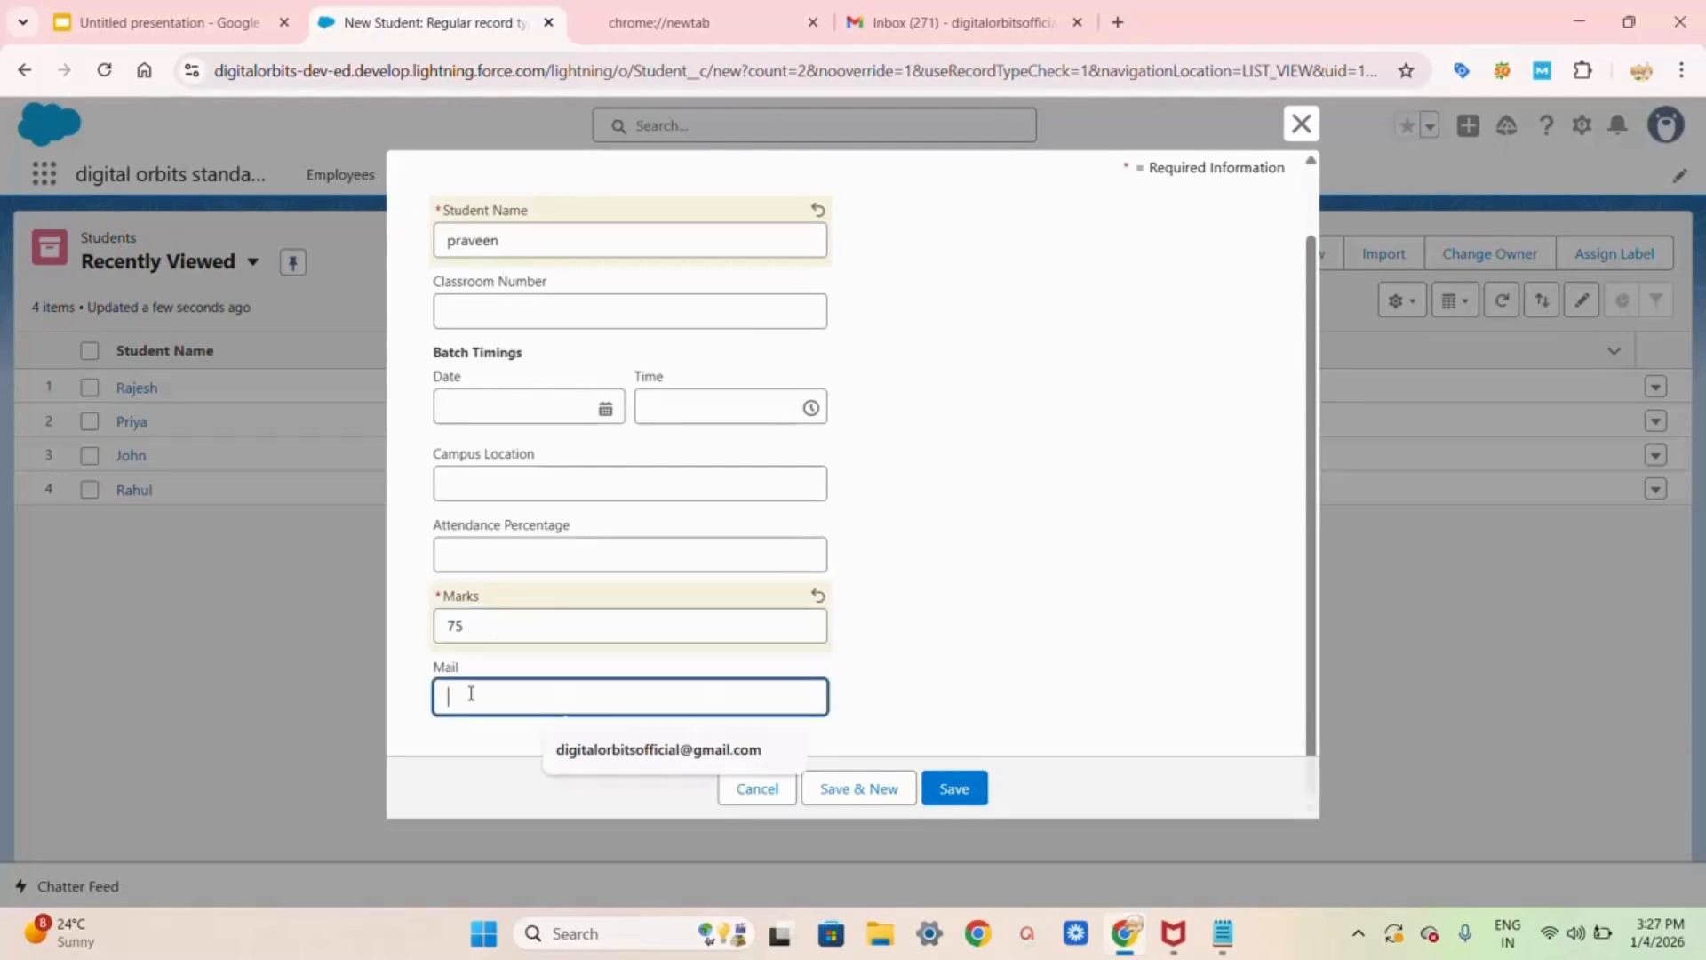
left_click(613, 751)
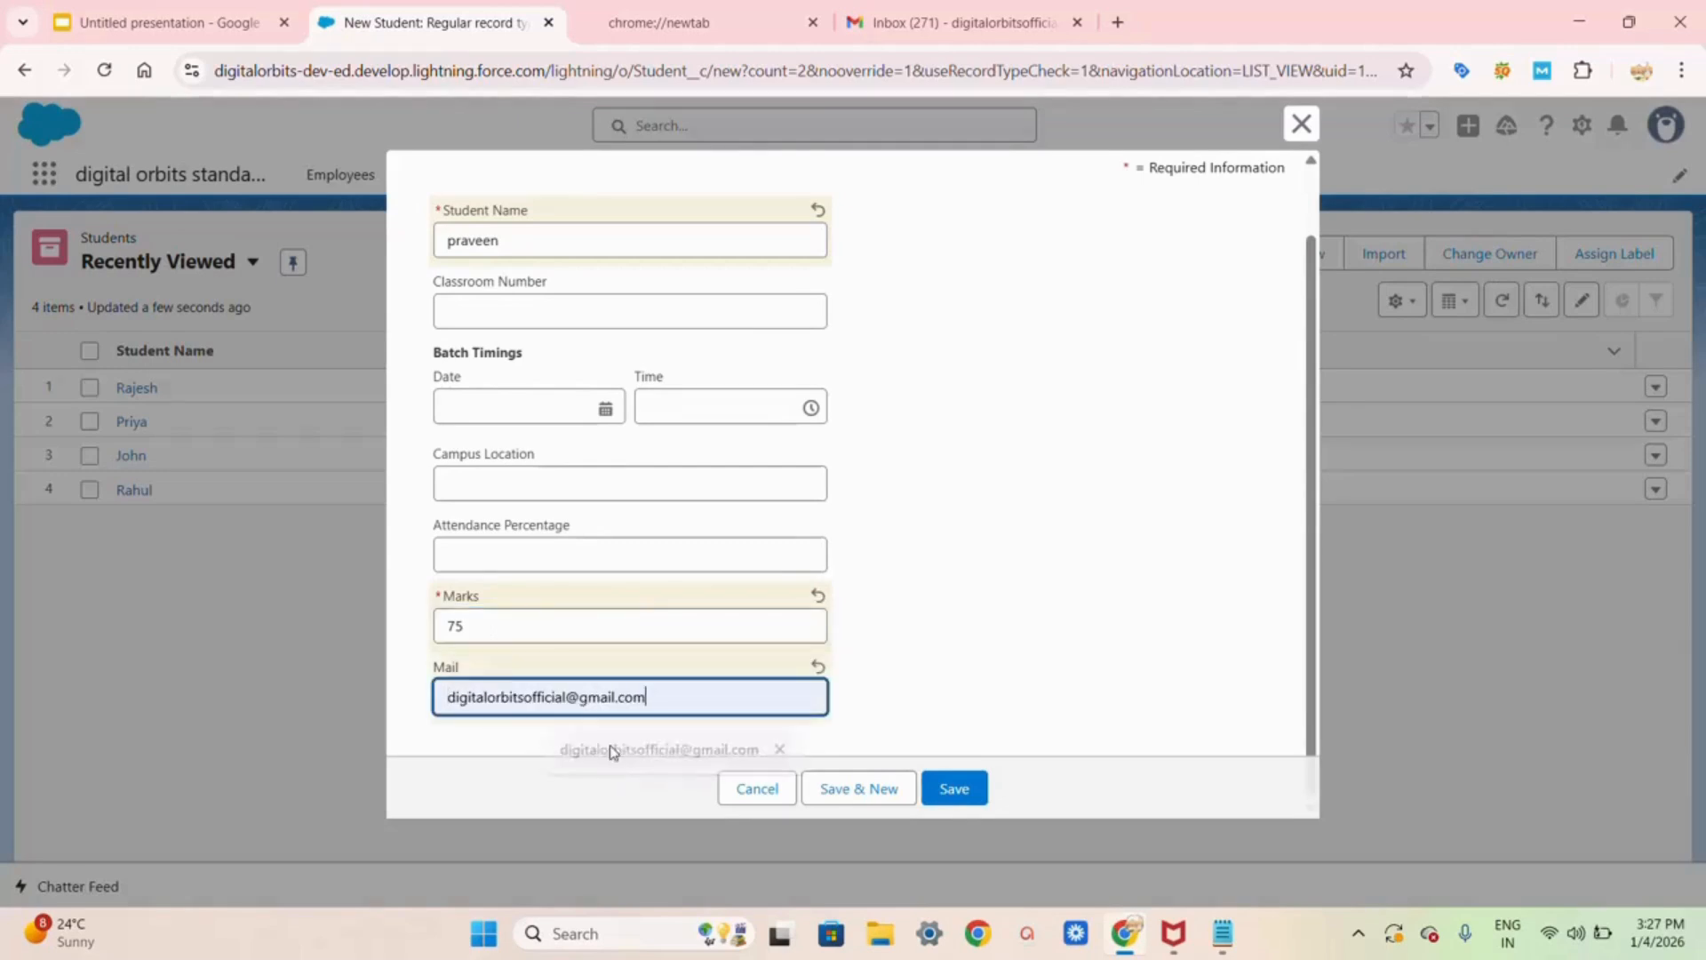
left_click(956, 791)
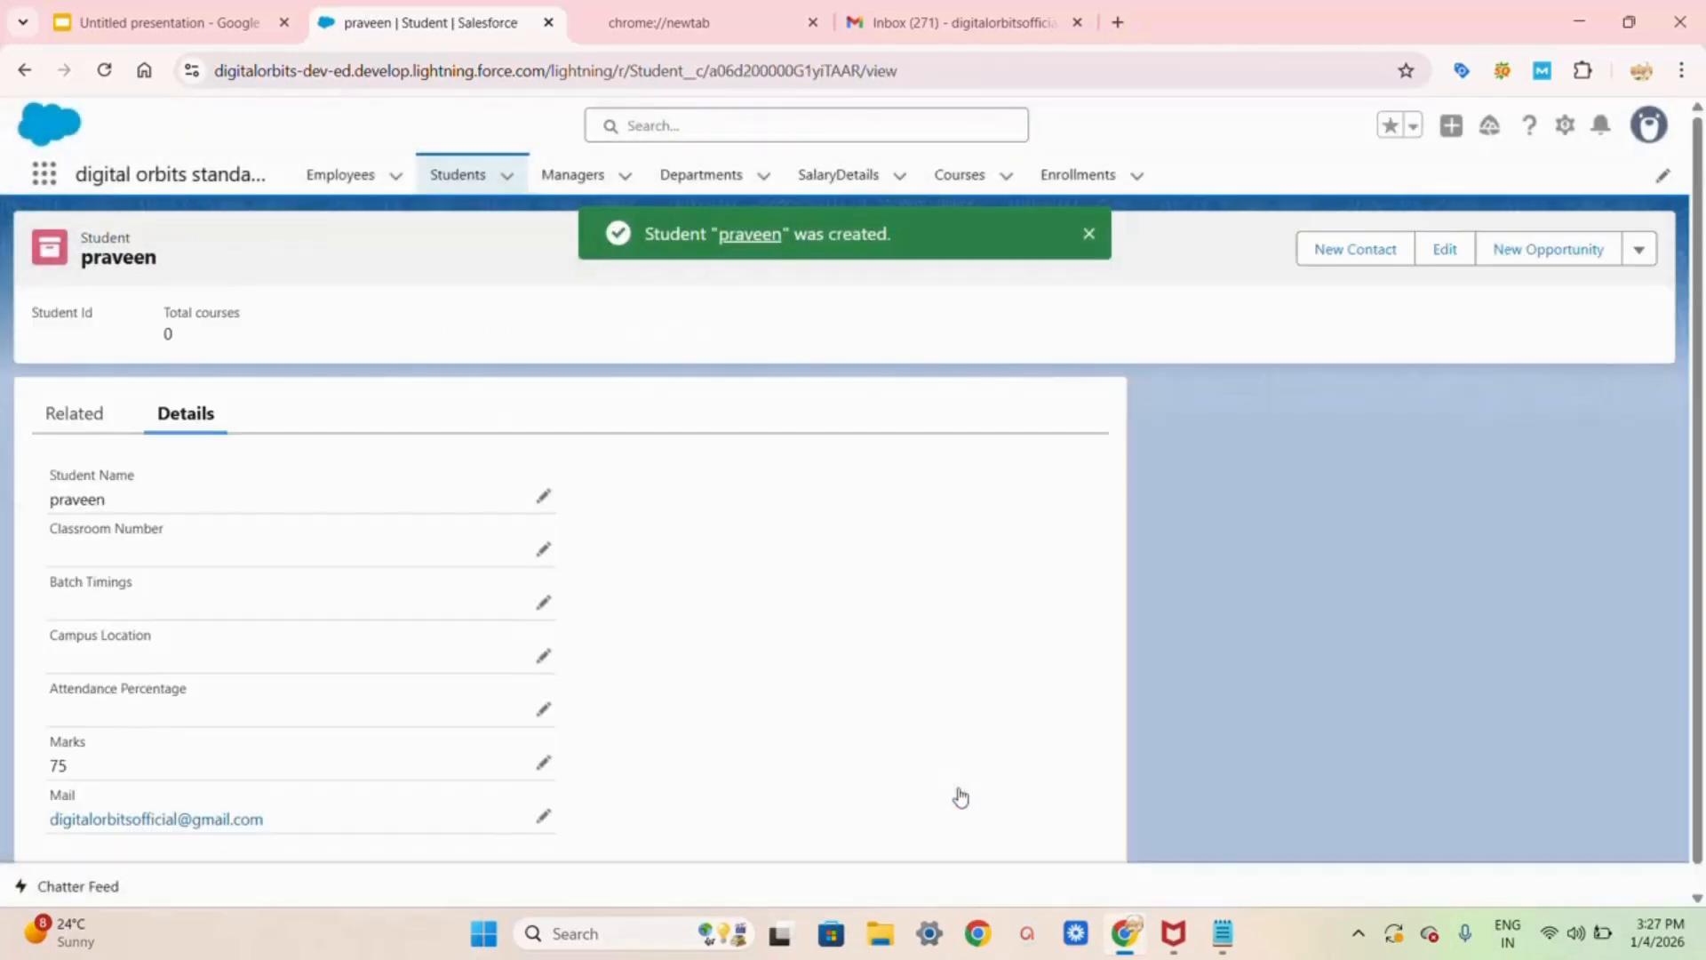
Step: Close the empty Gmail draft and refresh the inbox to look for the pass e-mail
left_click(906, 27)
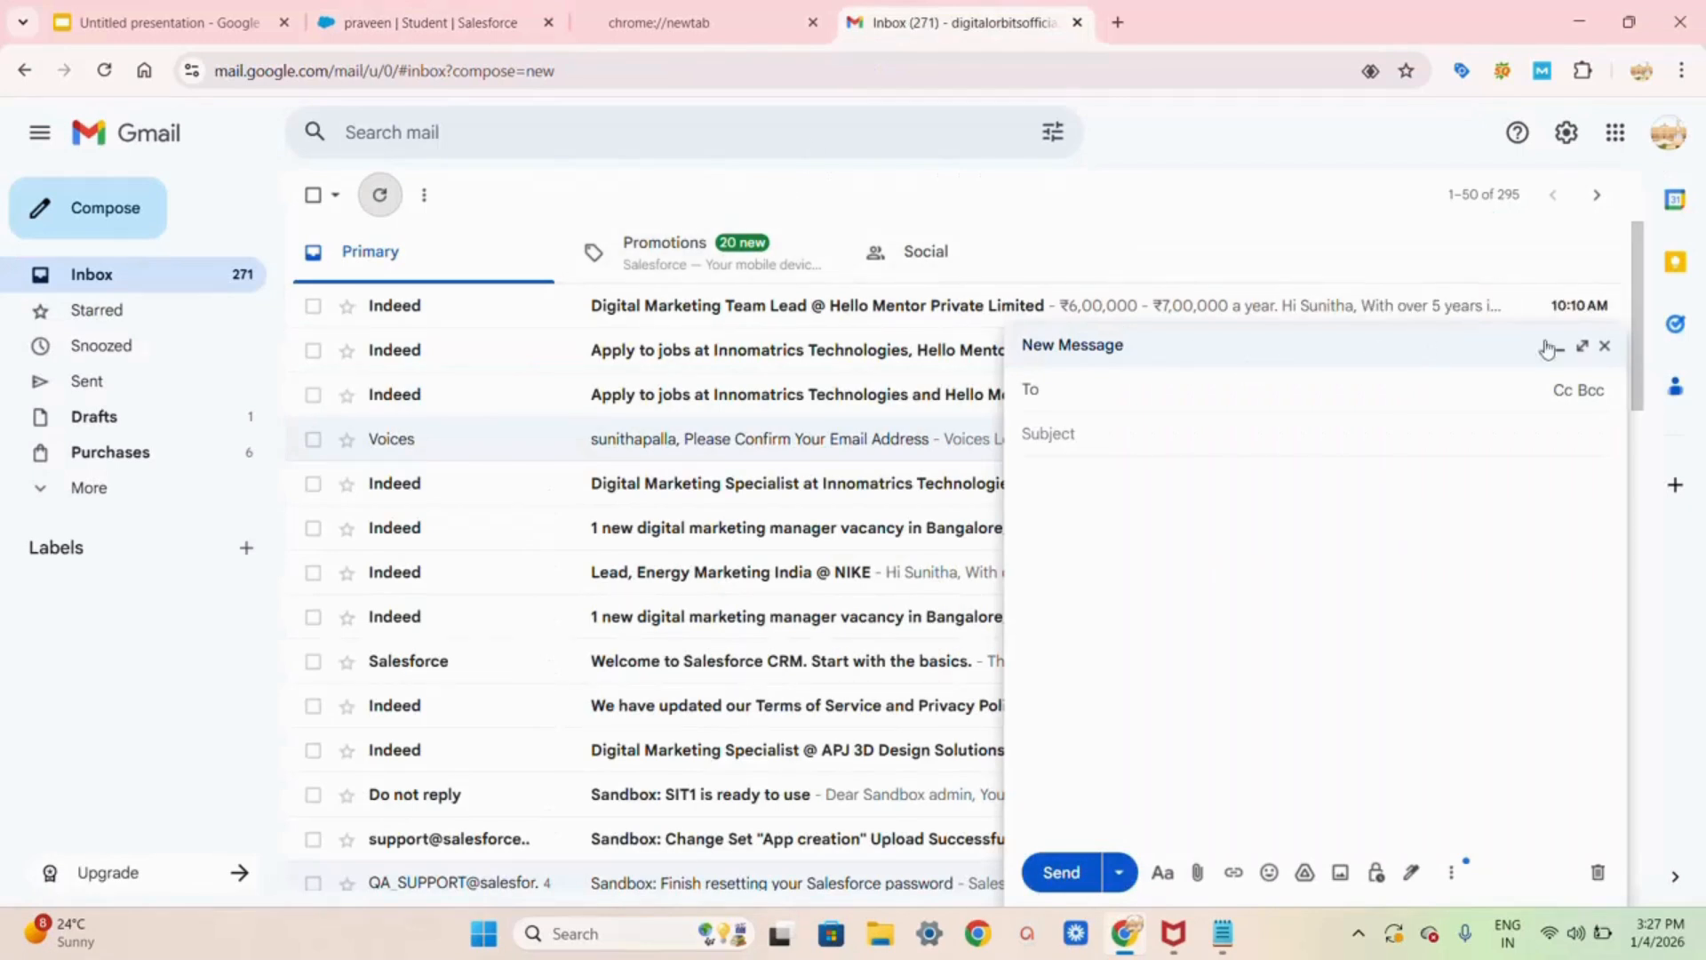
left_click(1605, 346)
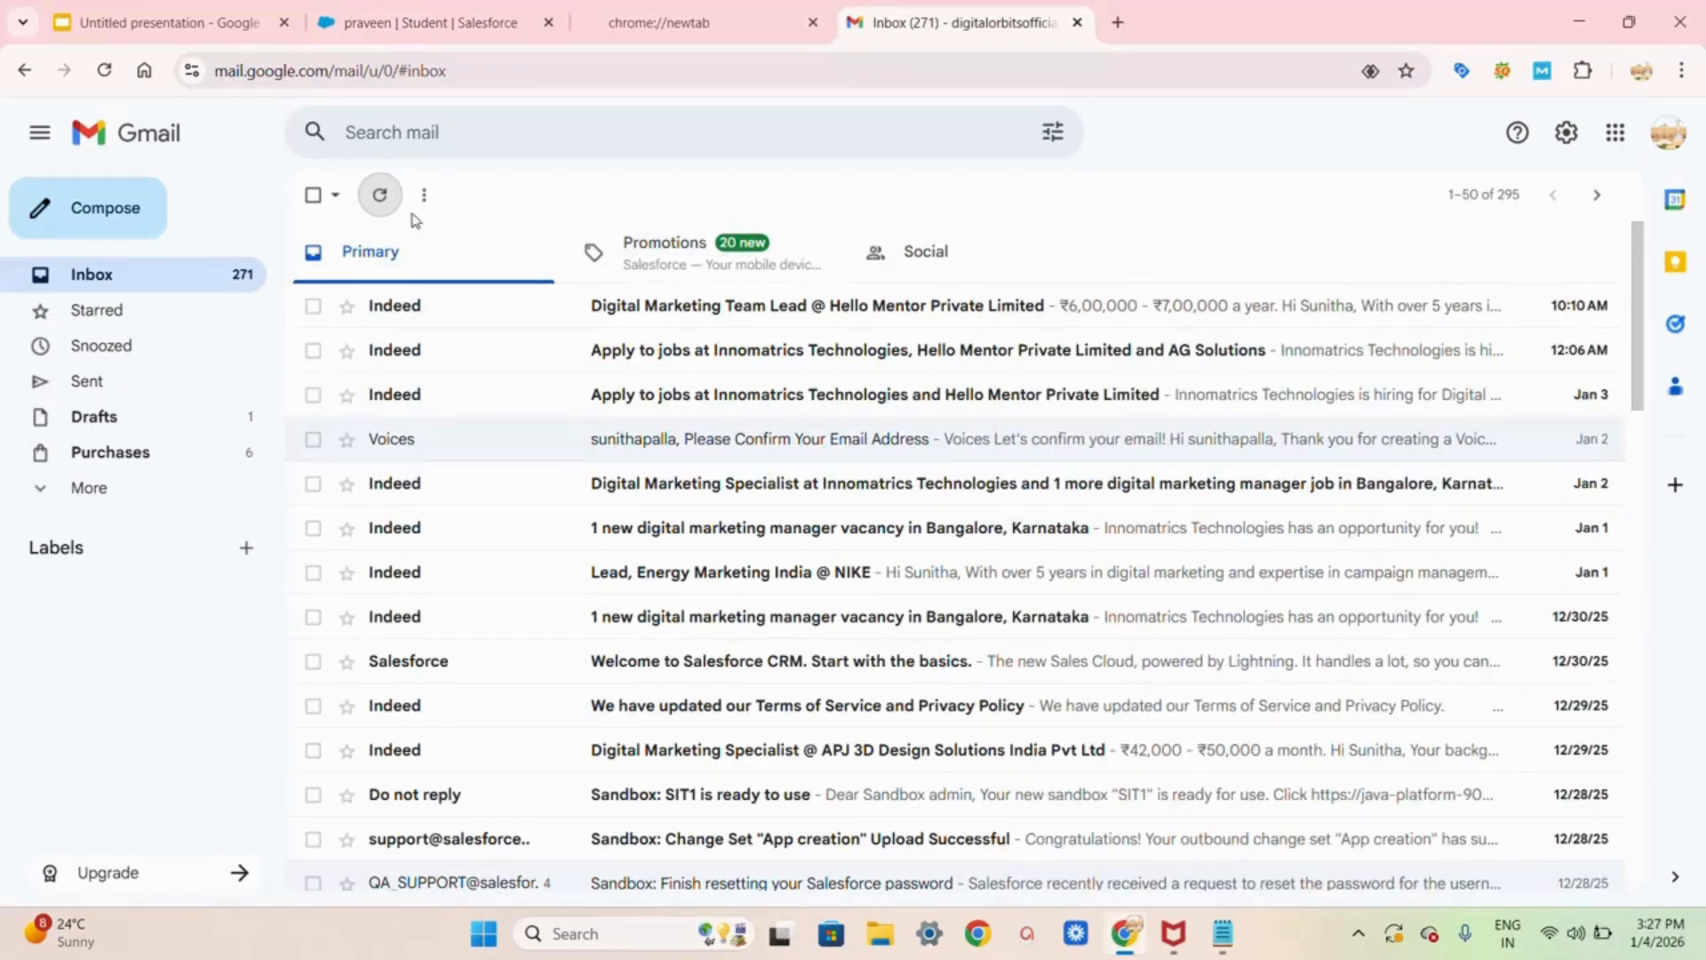
left_click(381, 210)
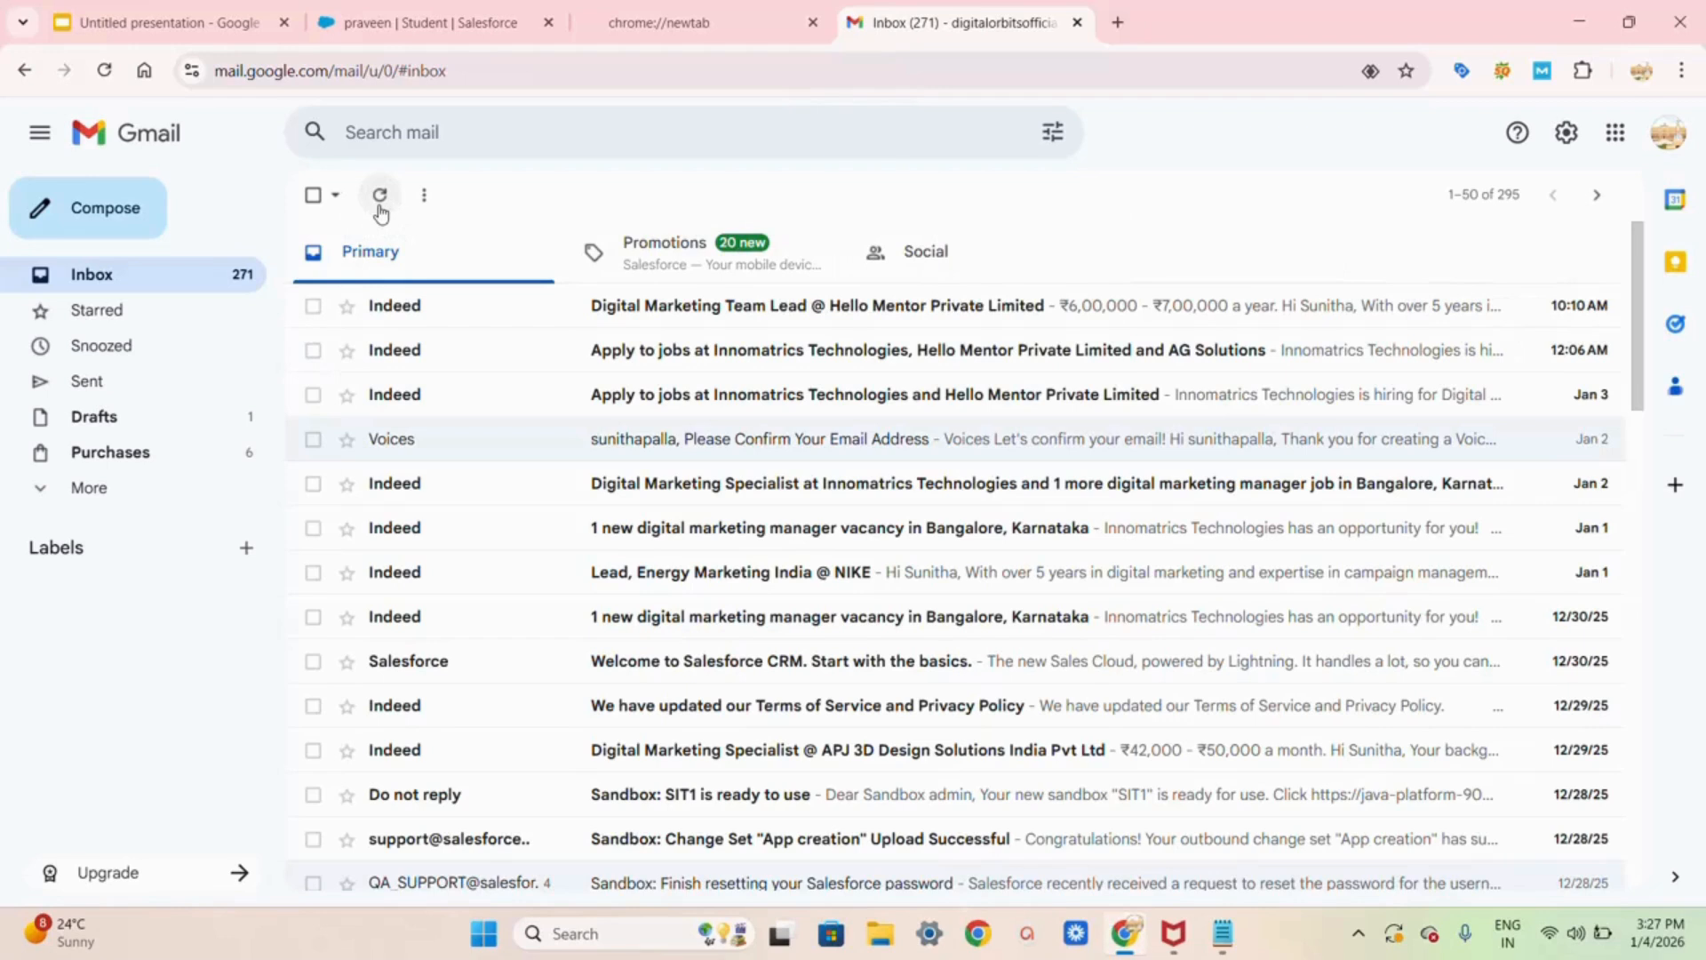